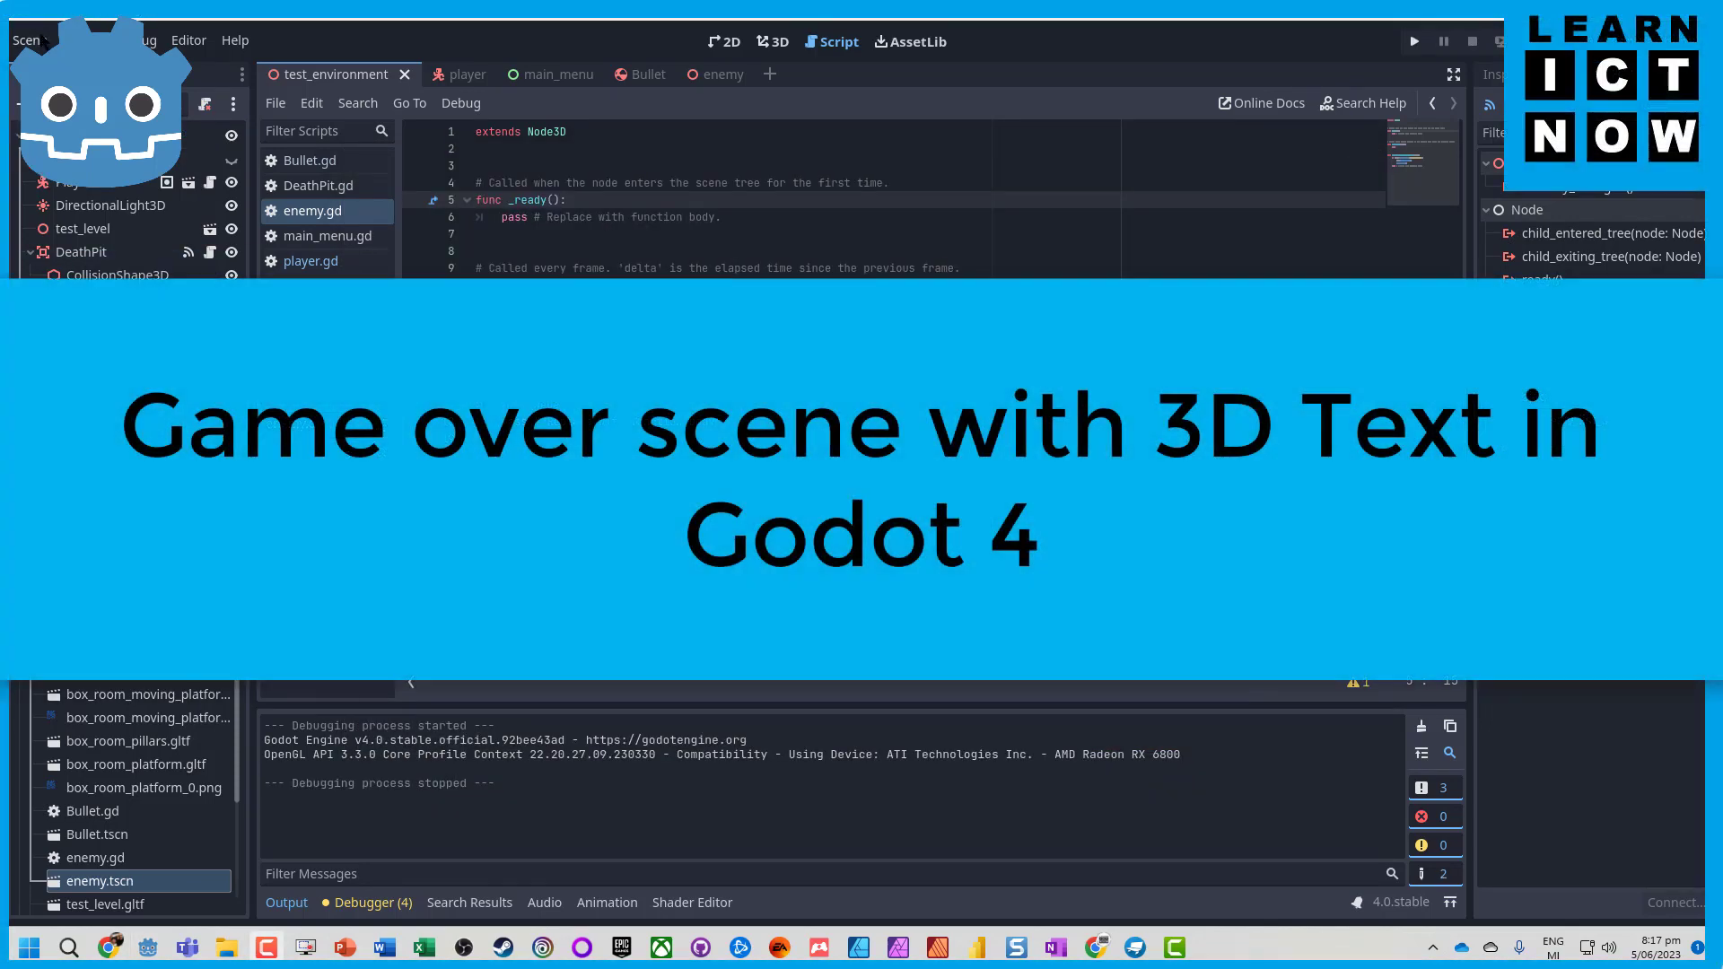
# Step: Start a new scene with a Node3D root node renamed GameOver
pyautogui.click(43, 39)
pyautogui.click(72, 65)
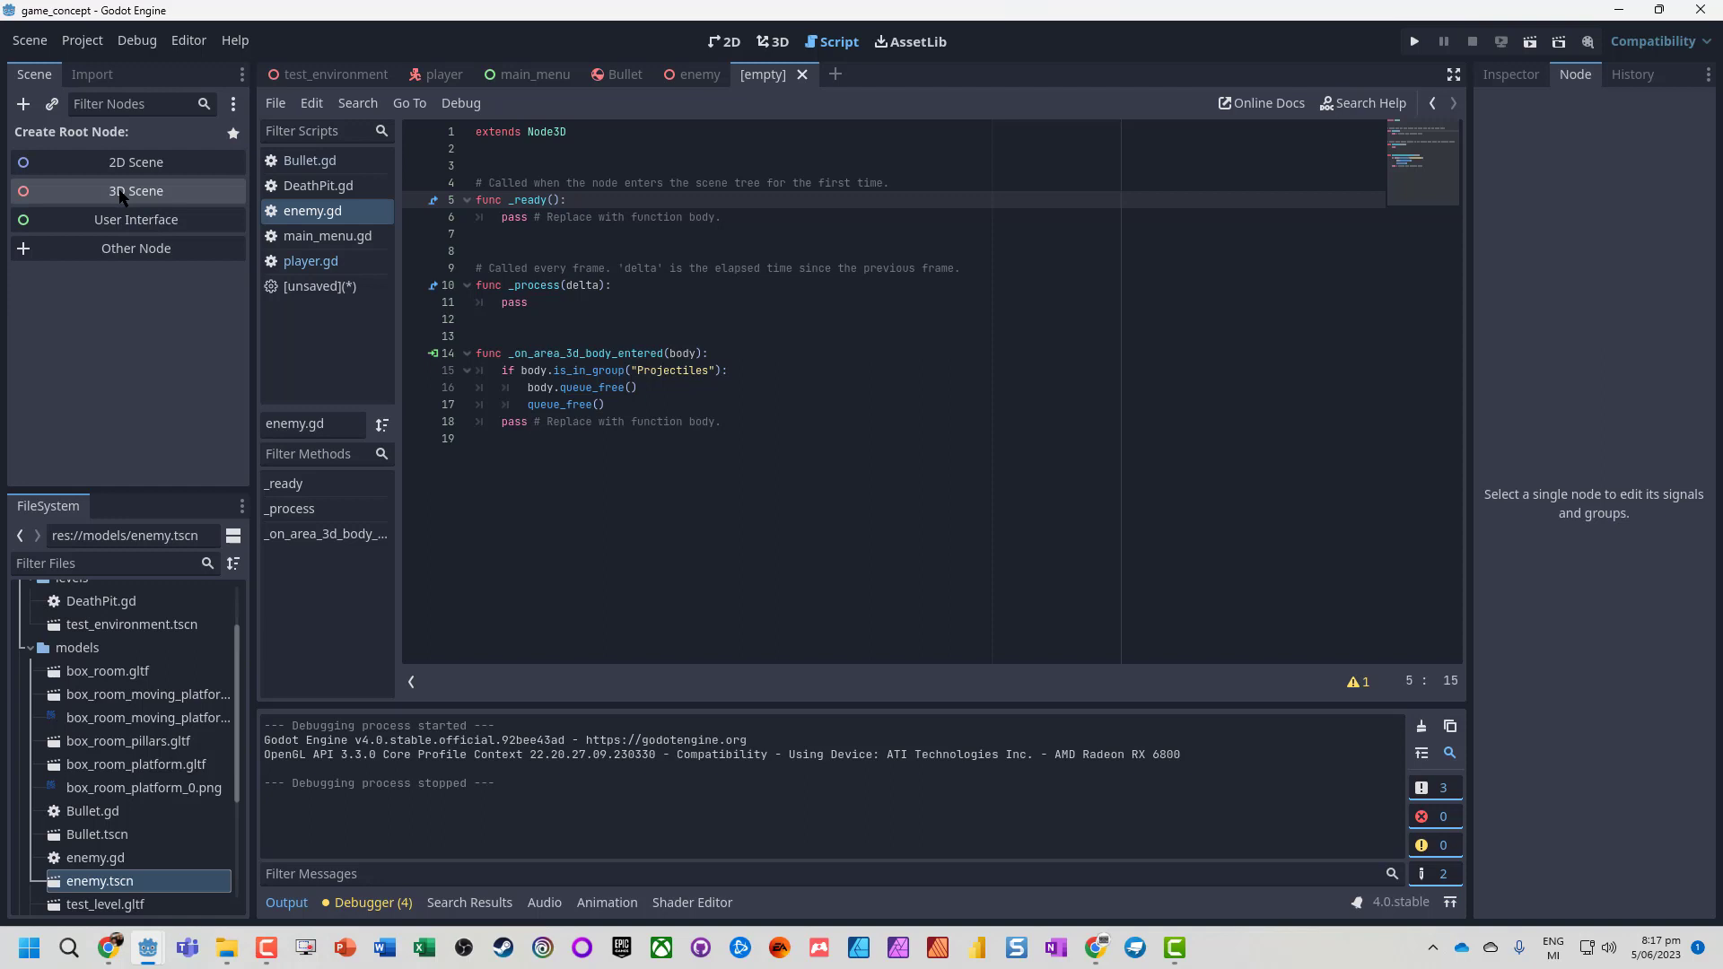
pyautogui.click(122, 194)
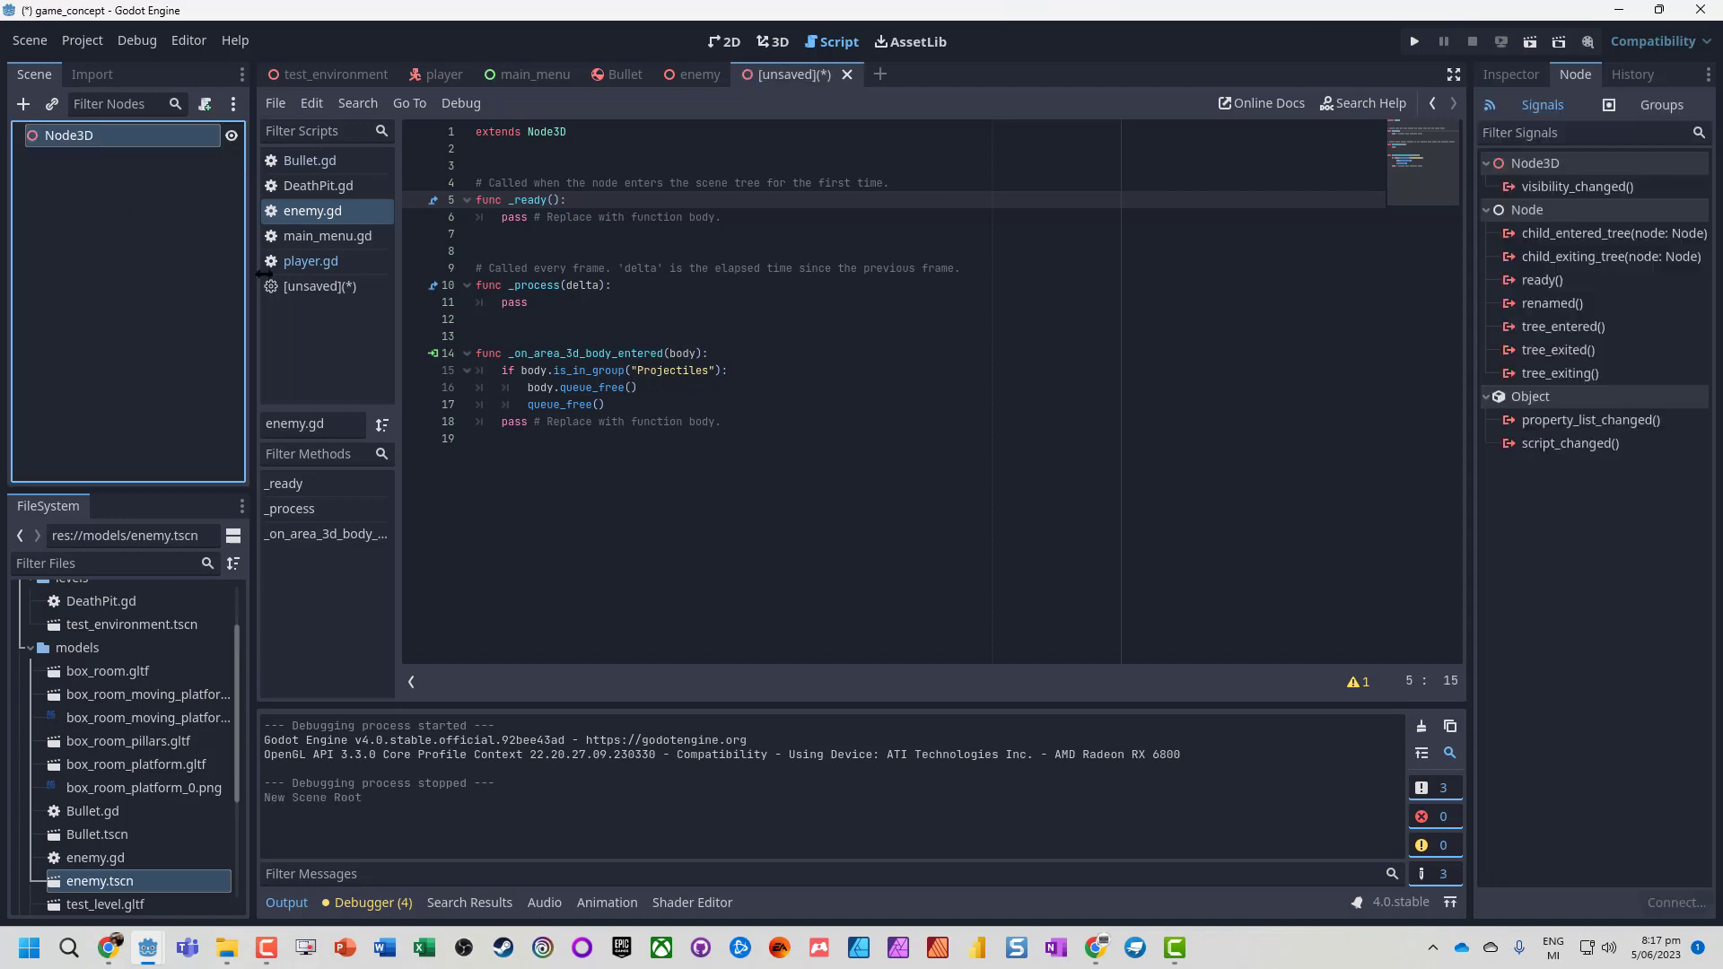
pyautogui.press('F2')
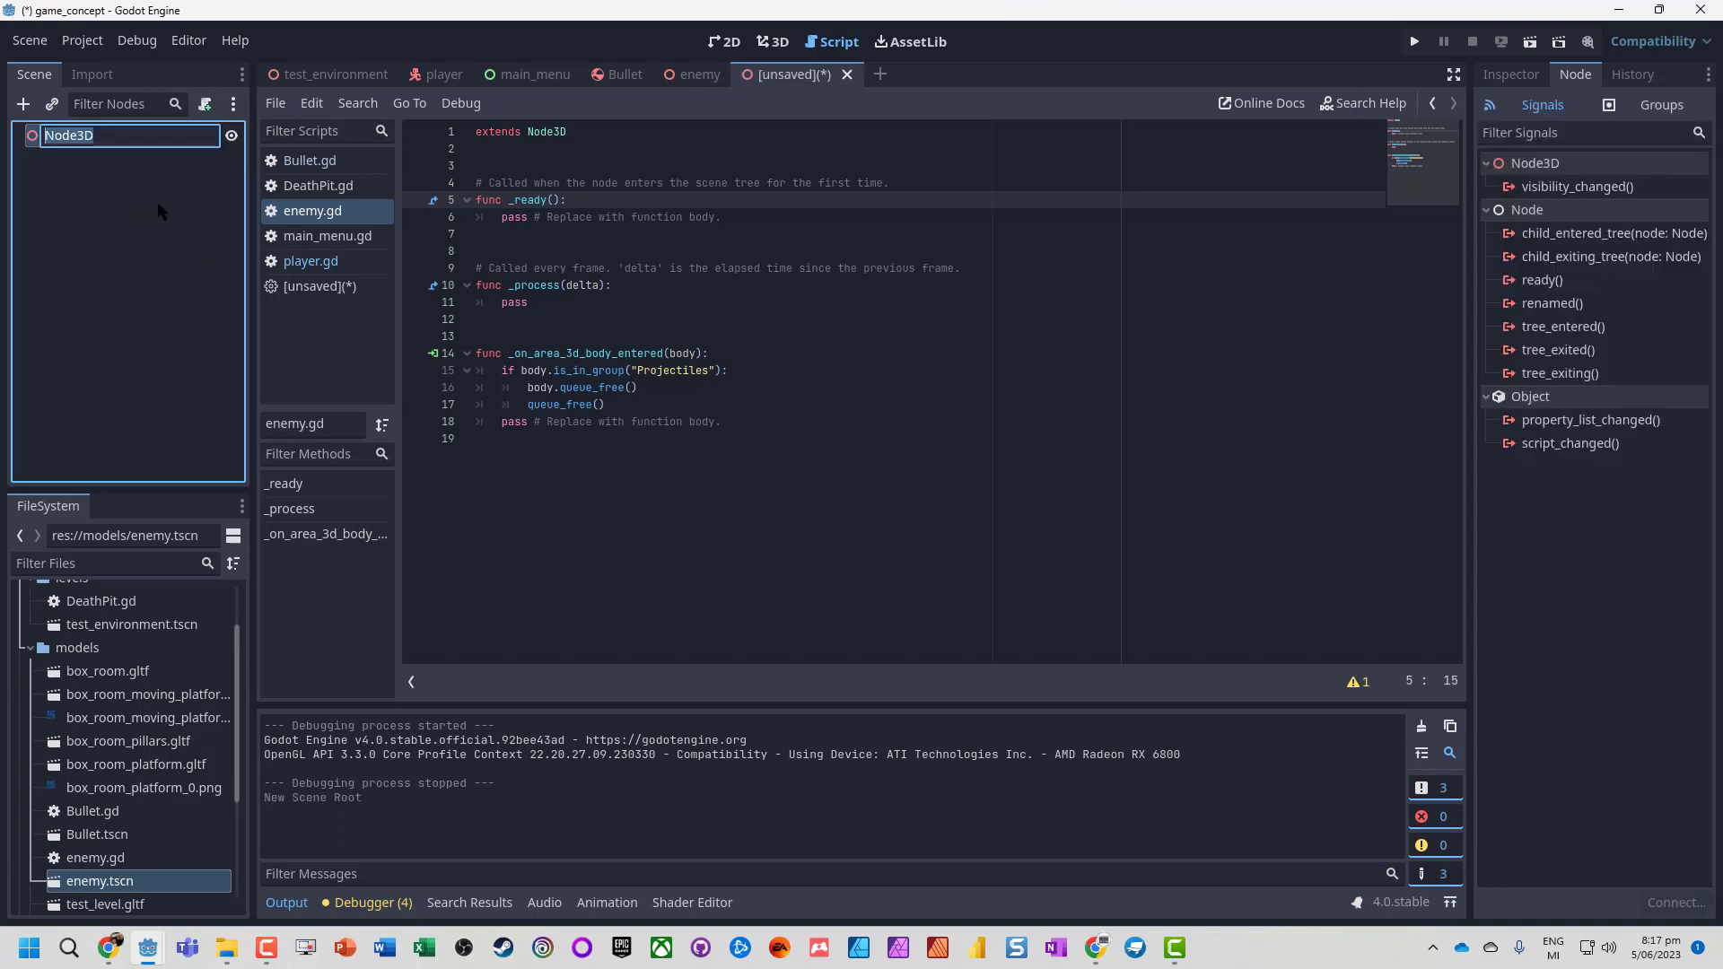
pyautogui.write('GameOver')
pyautogui.press('Return')
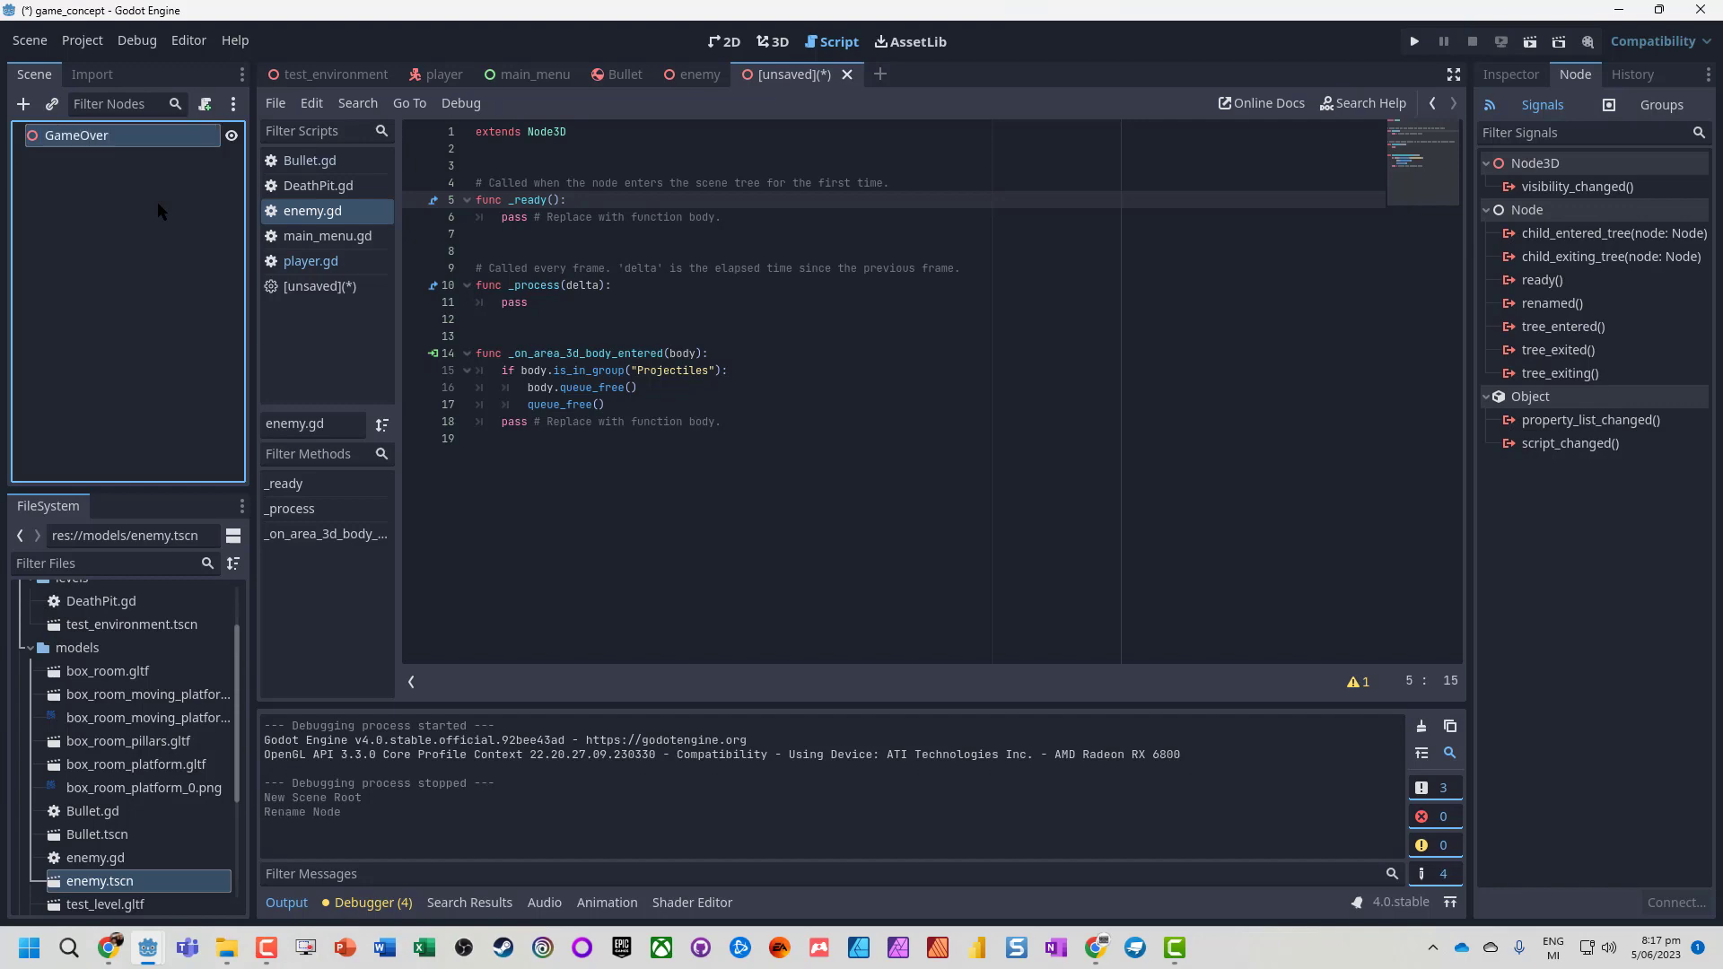
# Step: Add a MeshInstance3D child under GameOver and show its properties in the Inspector
pyautogui.rightClick(116, 131)
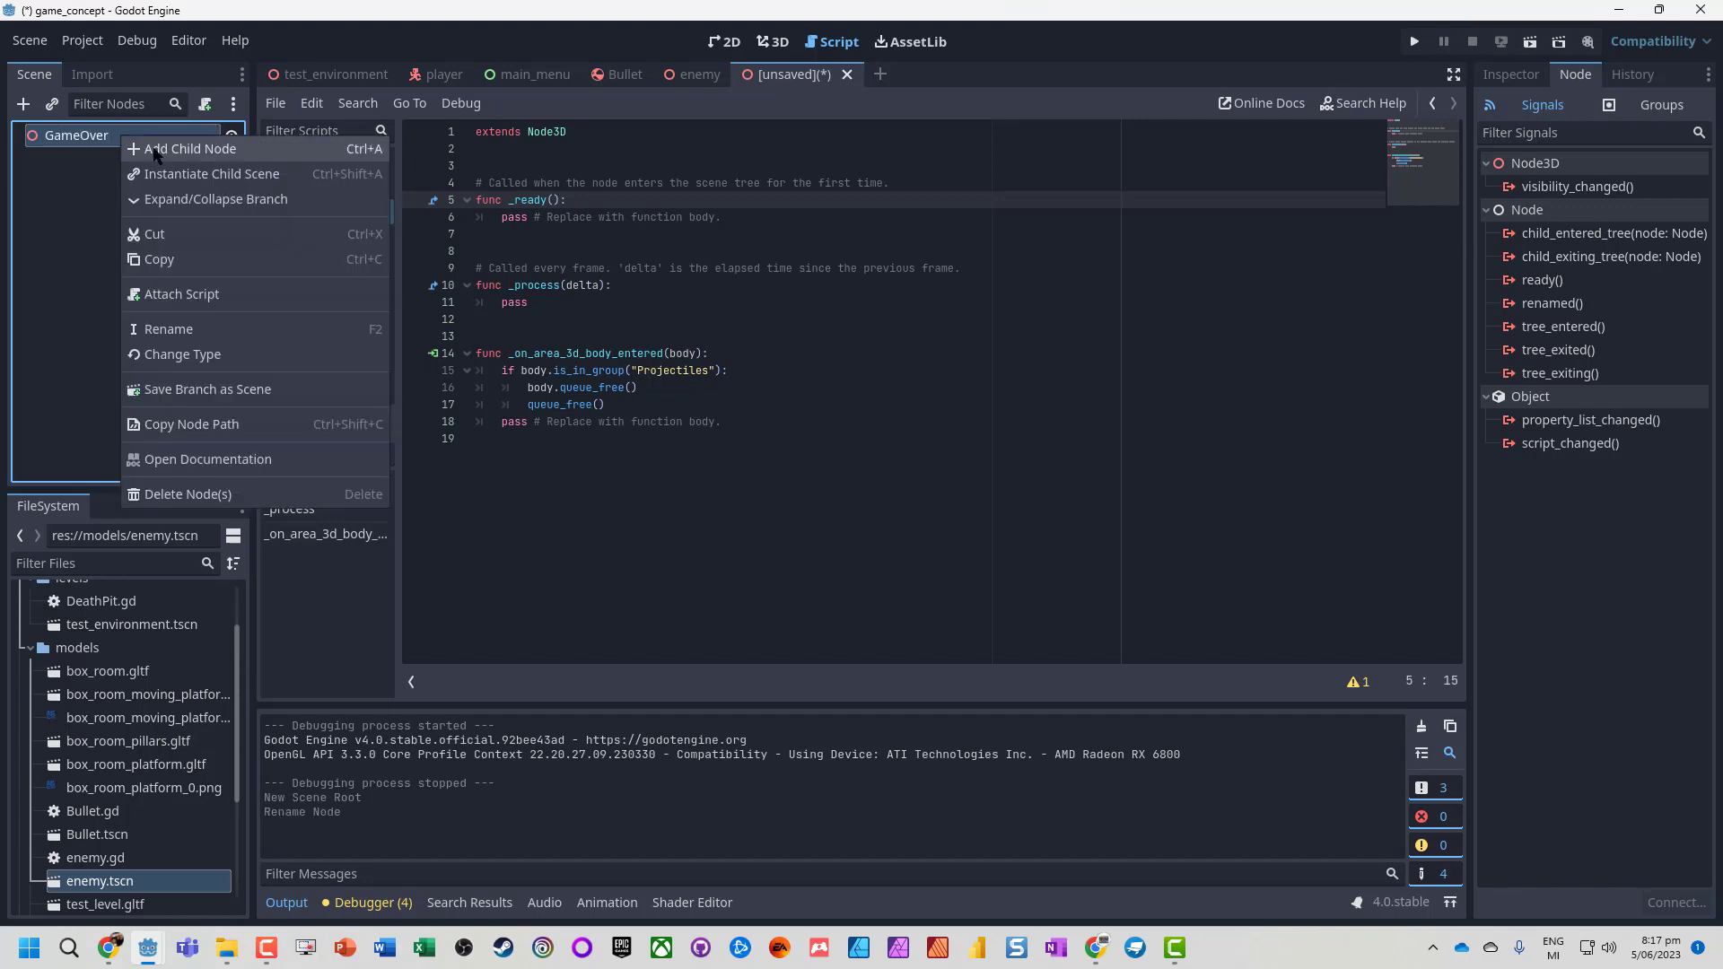
pyautogui.click(134, 147)
pyautogui.write('tex')
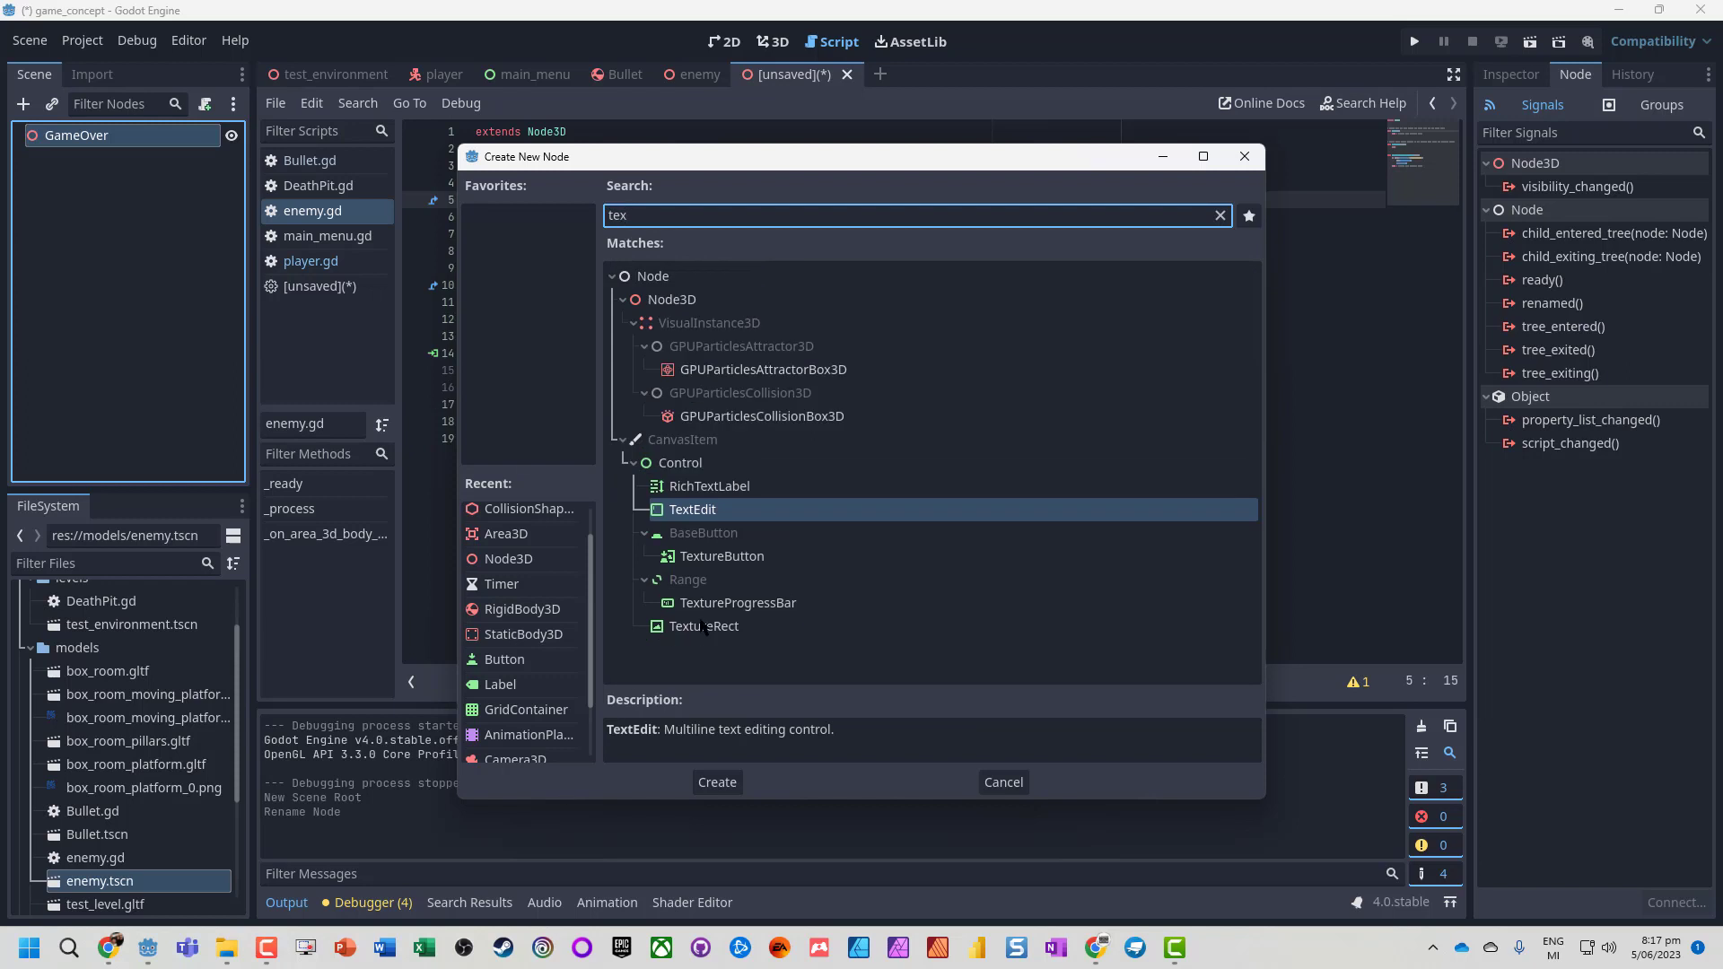
pyautogui.press('BackSpace')
pyautogui.press('BackSpace')
pyautogui.press('BackSpace')
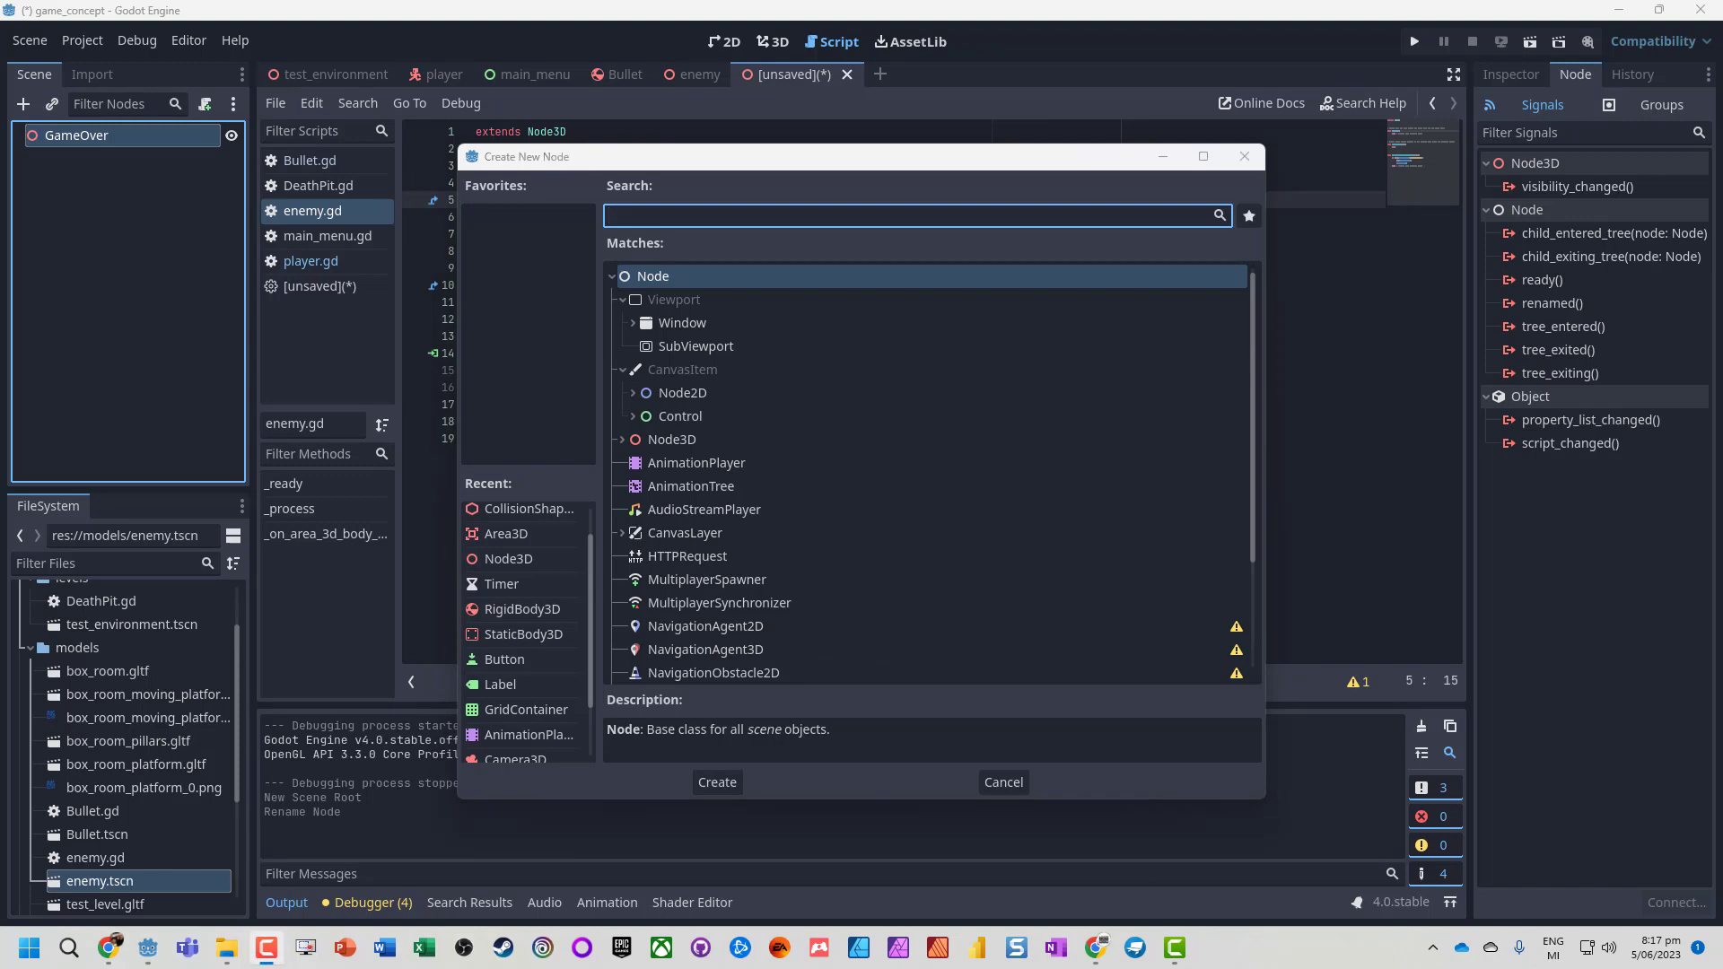
pyautogui.click(638, 207)
pyautogui.write('mesh')
pyautogui.press('Return')
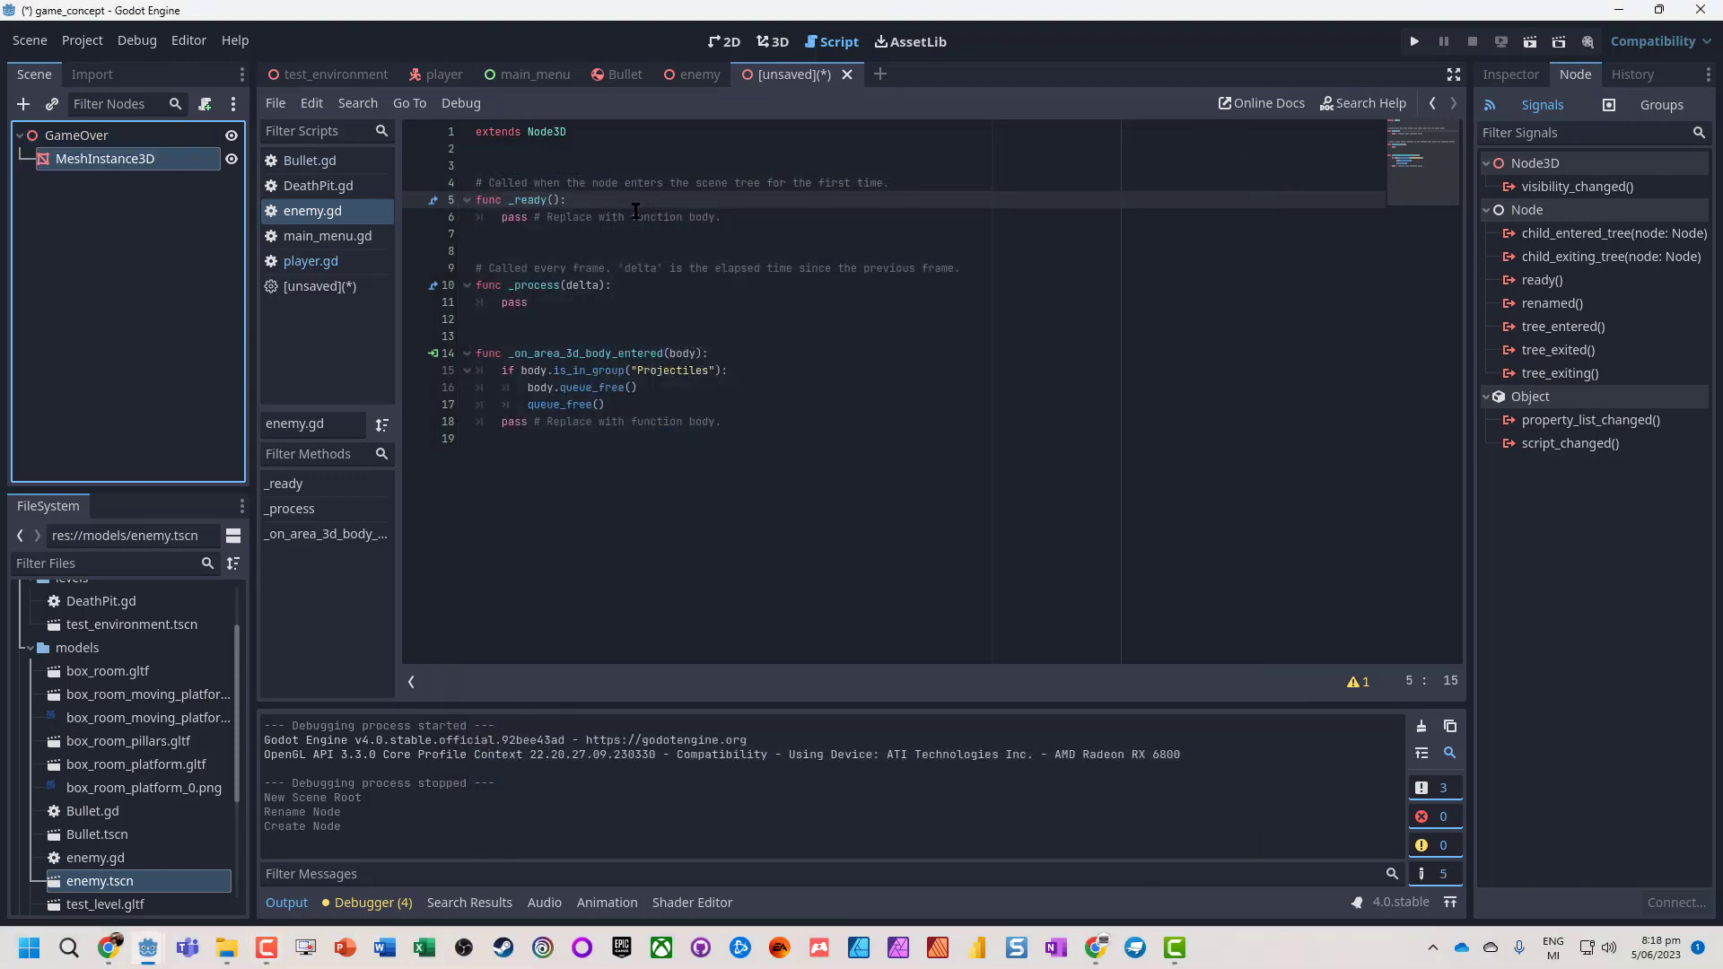
pyautogui.click(1513, 74)
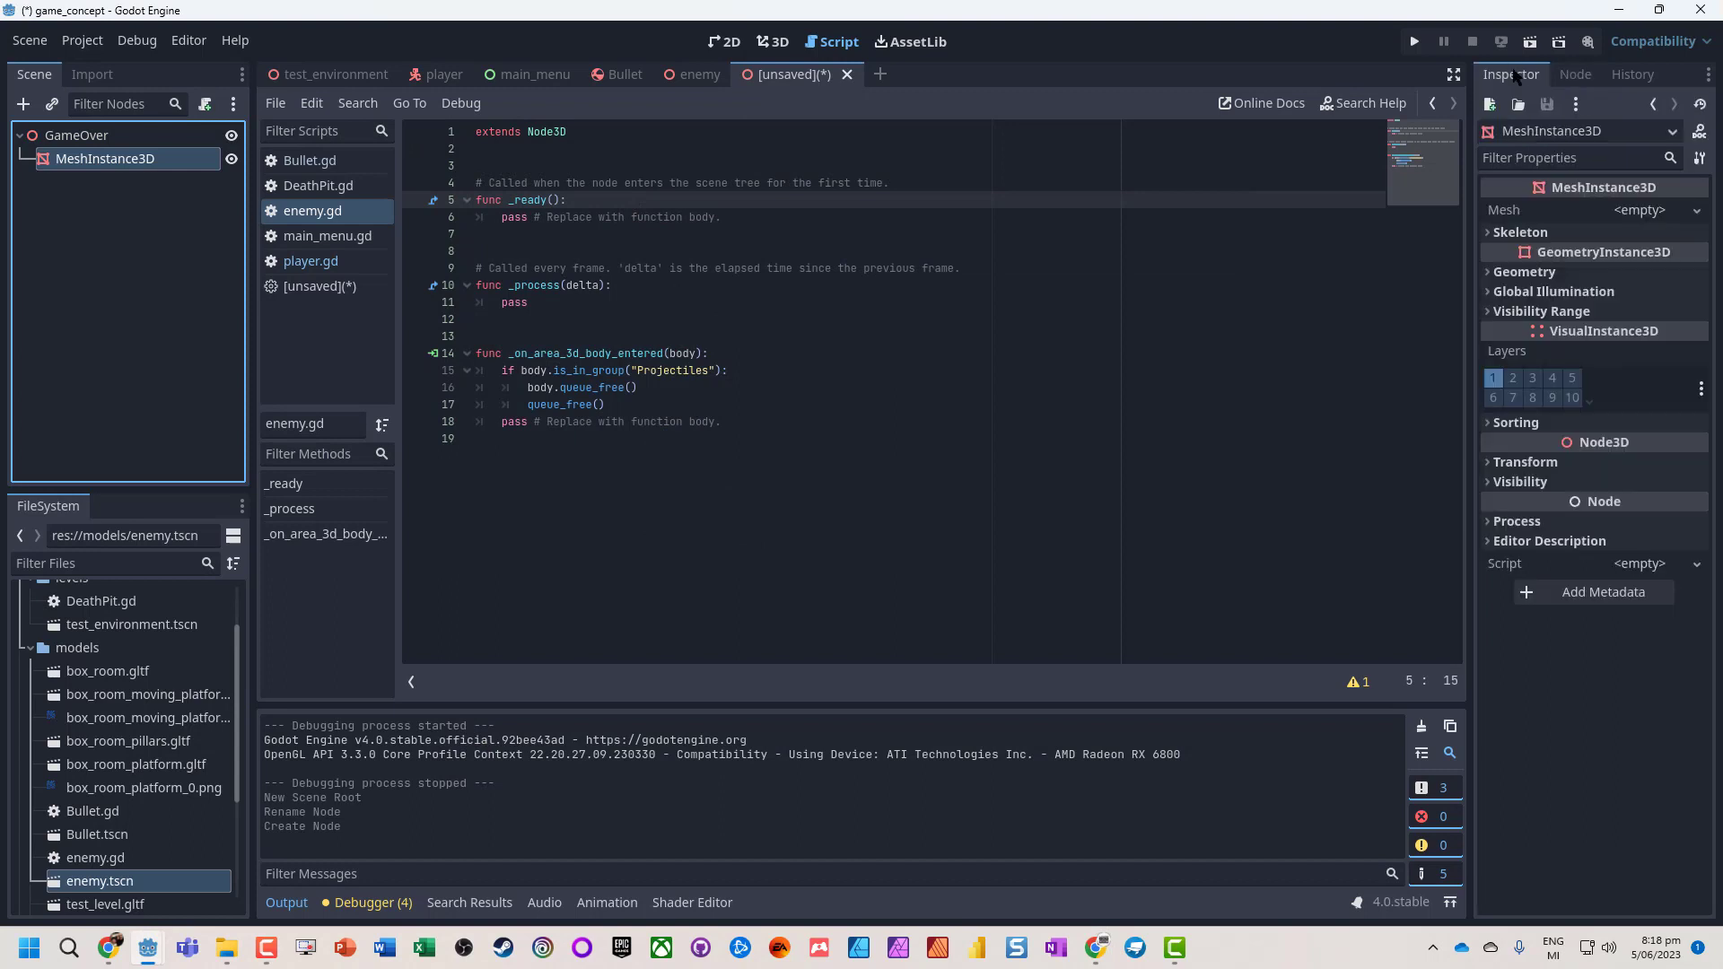
# Step: Give the mesh node a new TextMesh reading GAME and OVER on two lines
pyautogui.click(1642, 210)
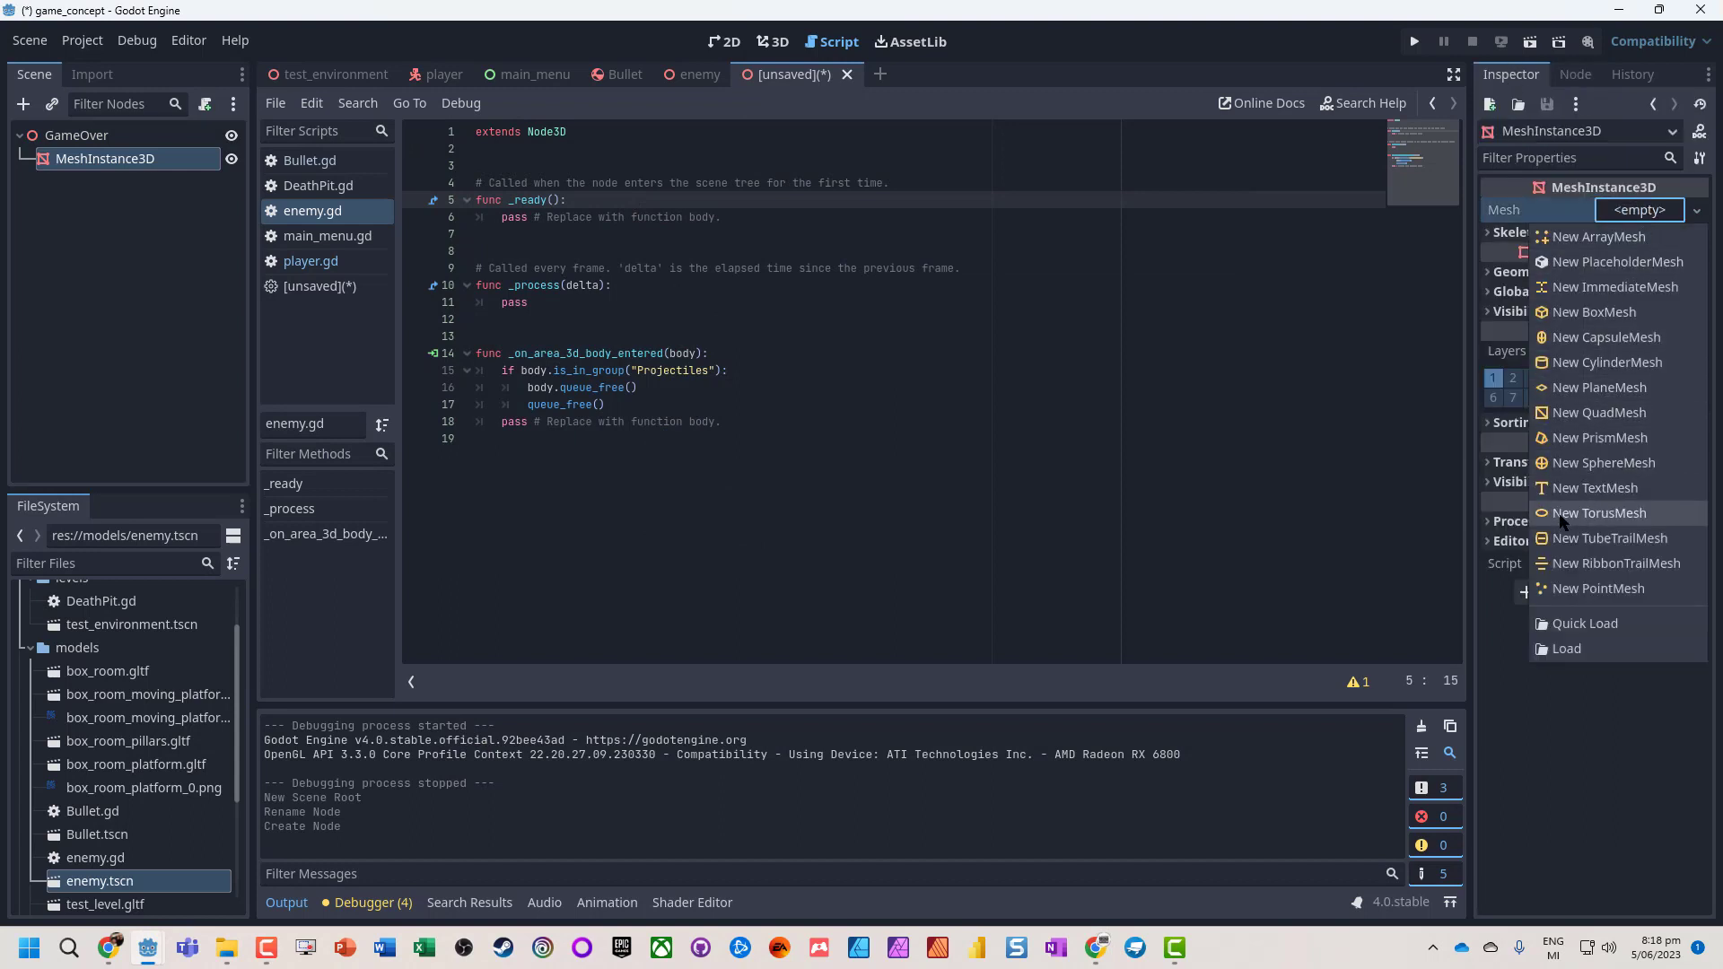
pyautogui.click(1582, 491)
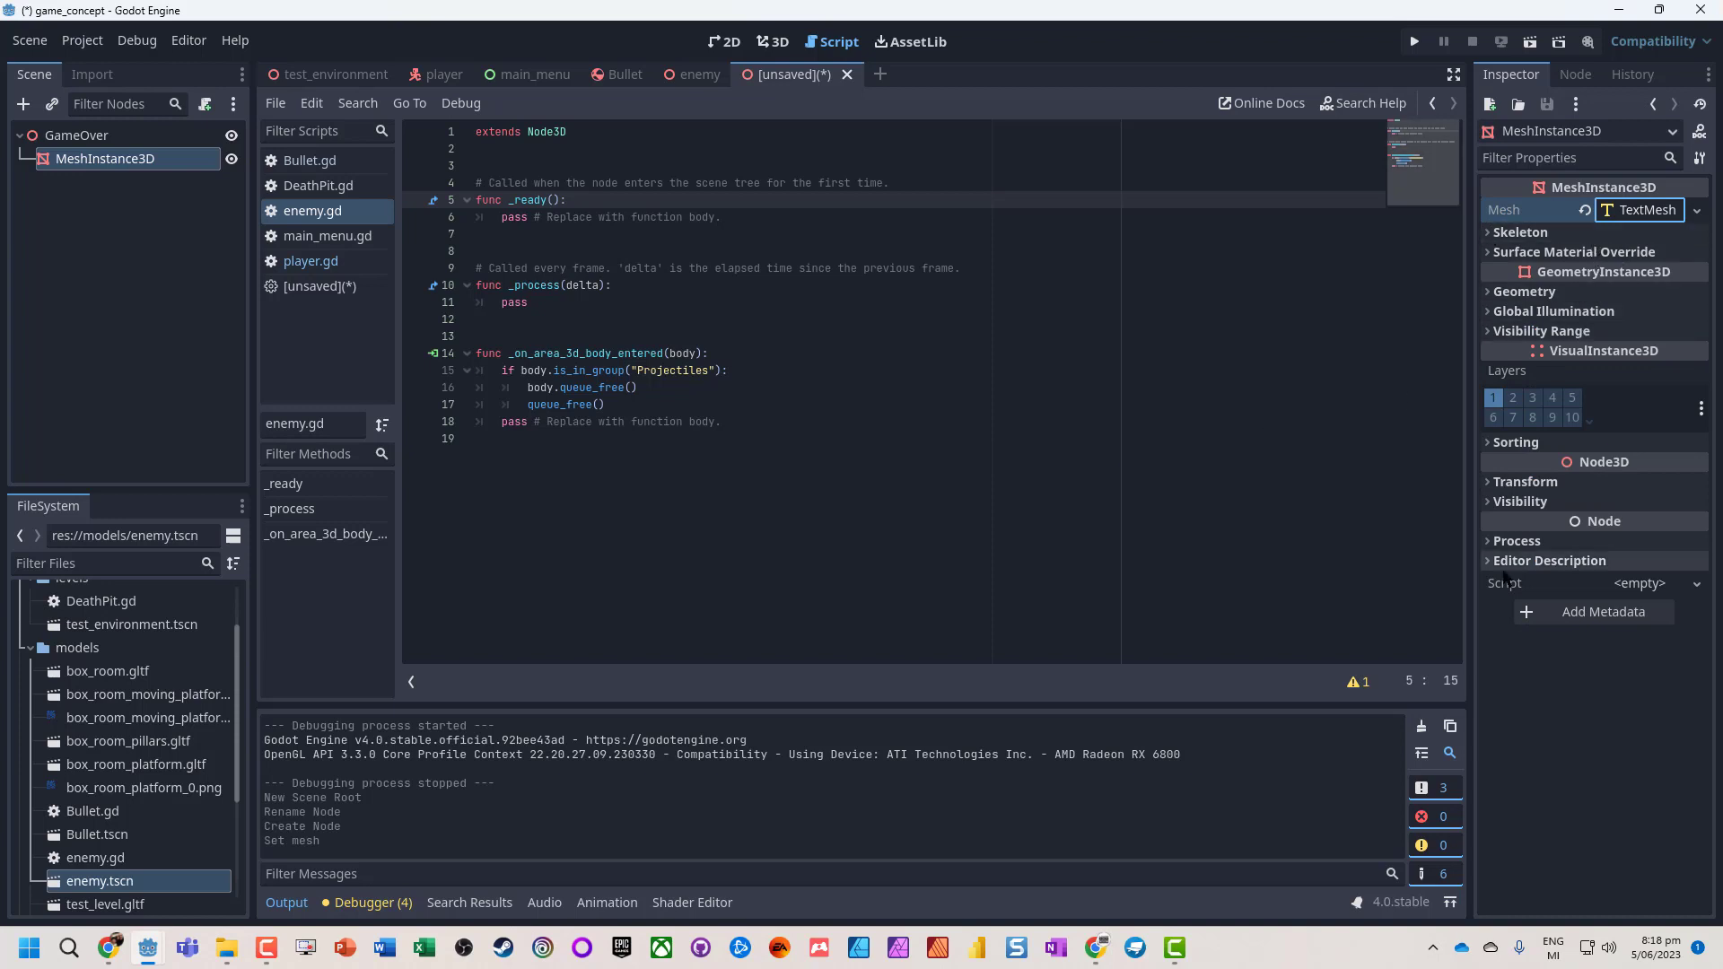
pyautogui.click(1642, 210)
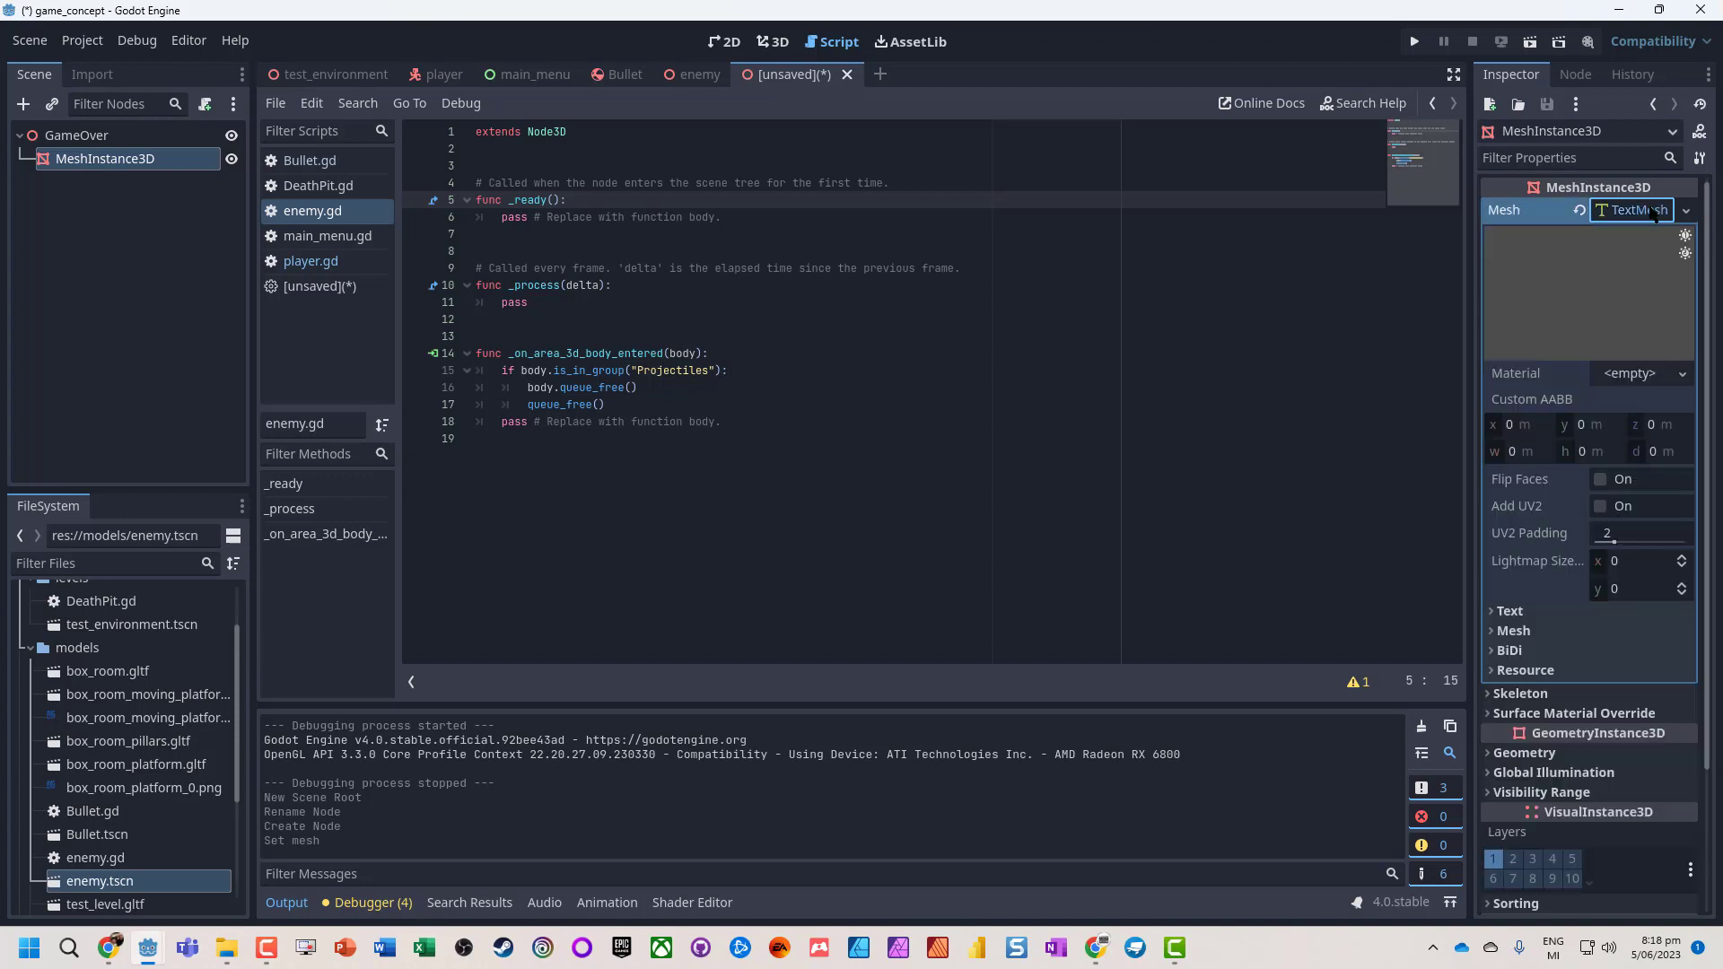
pyautogui.click(1509, 611)
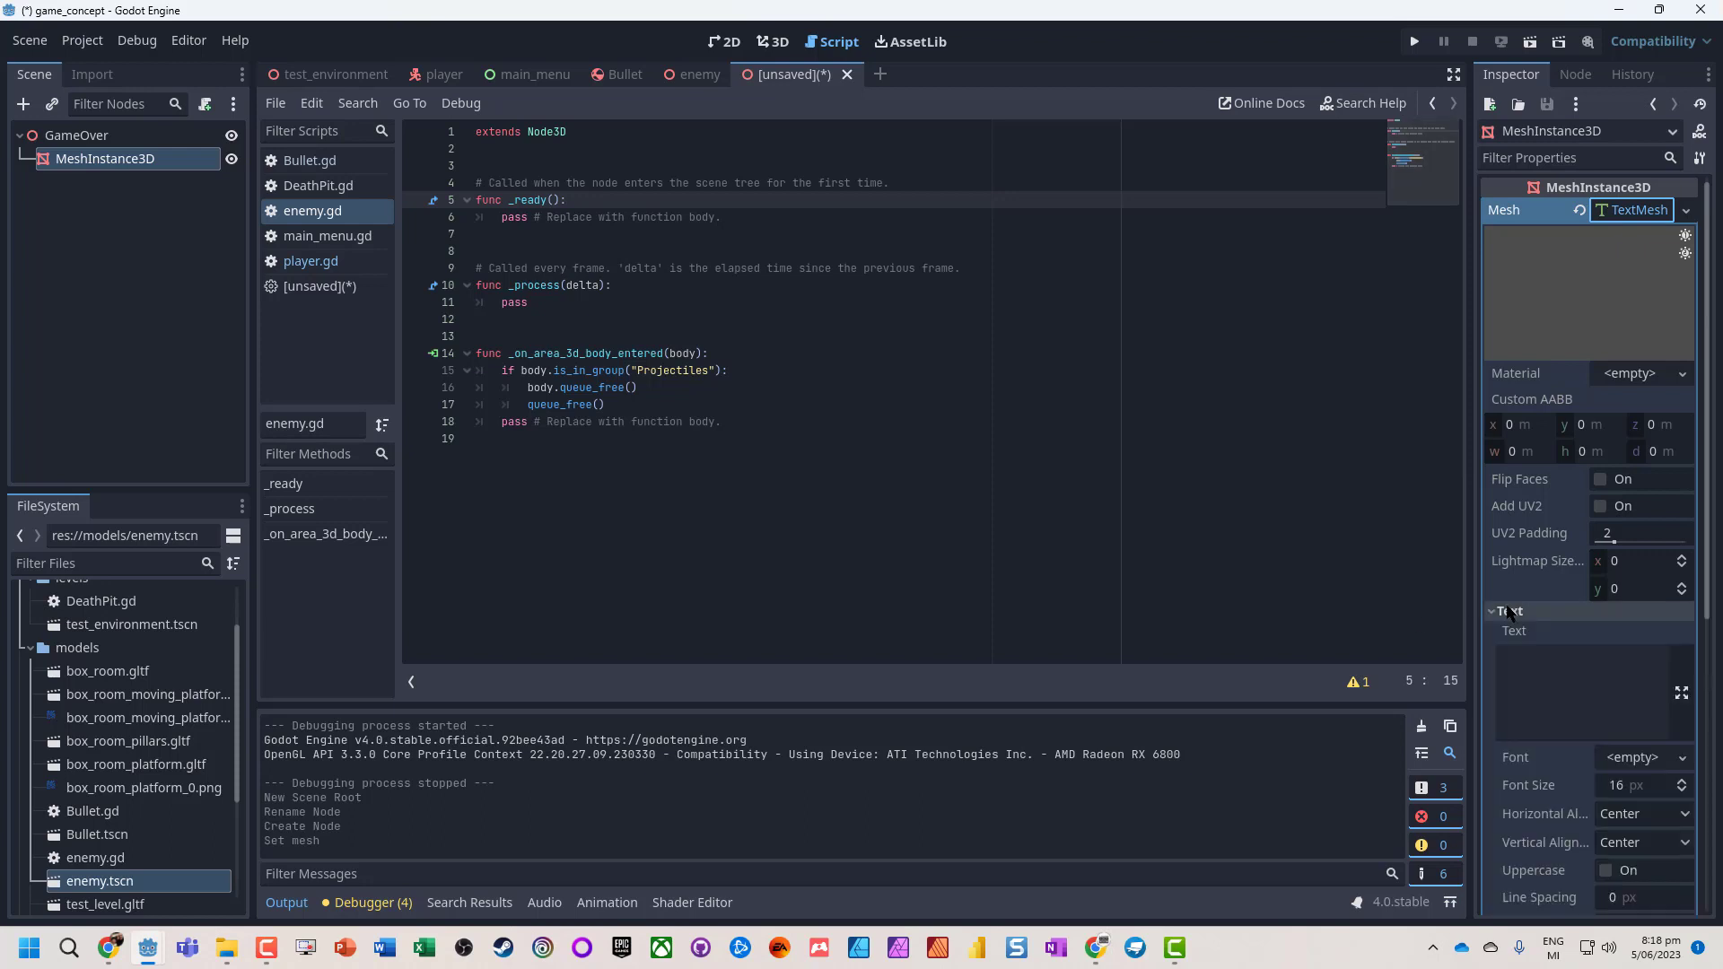
pyautogui.click(1552, 669)
pyautogui.write('GAME')
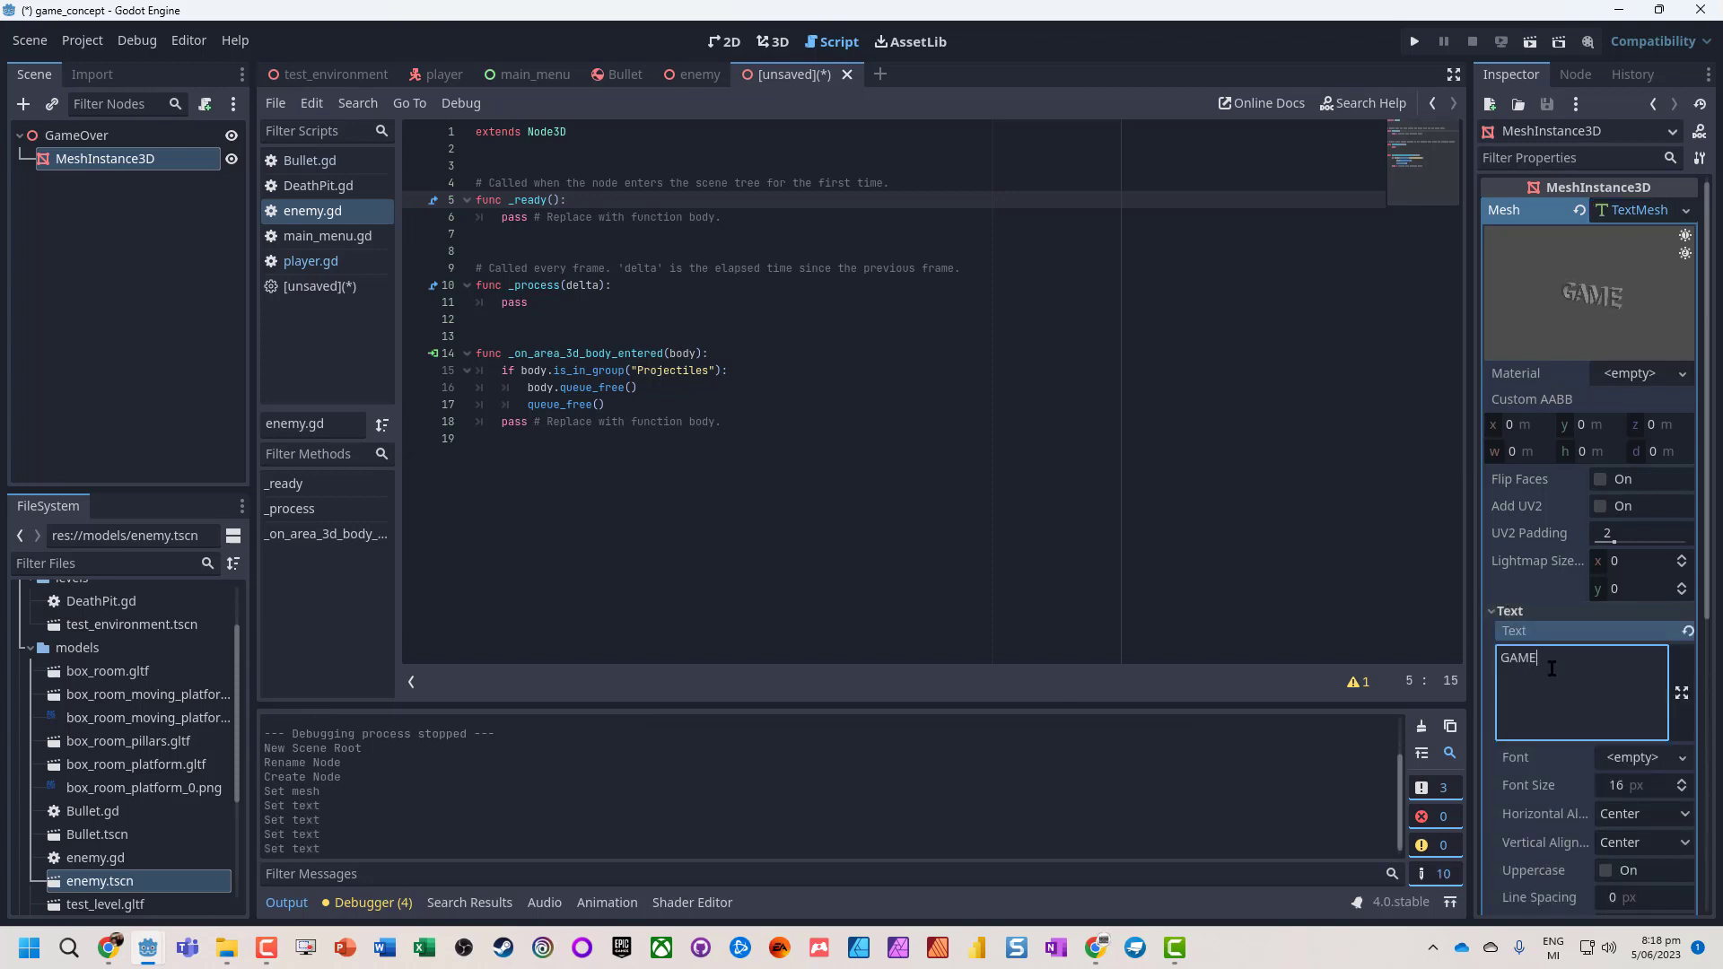
pyautogui.press('Return')
pyautogui.write('OVER')
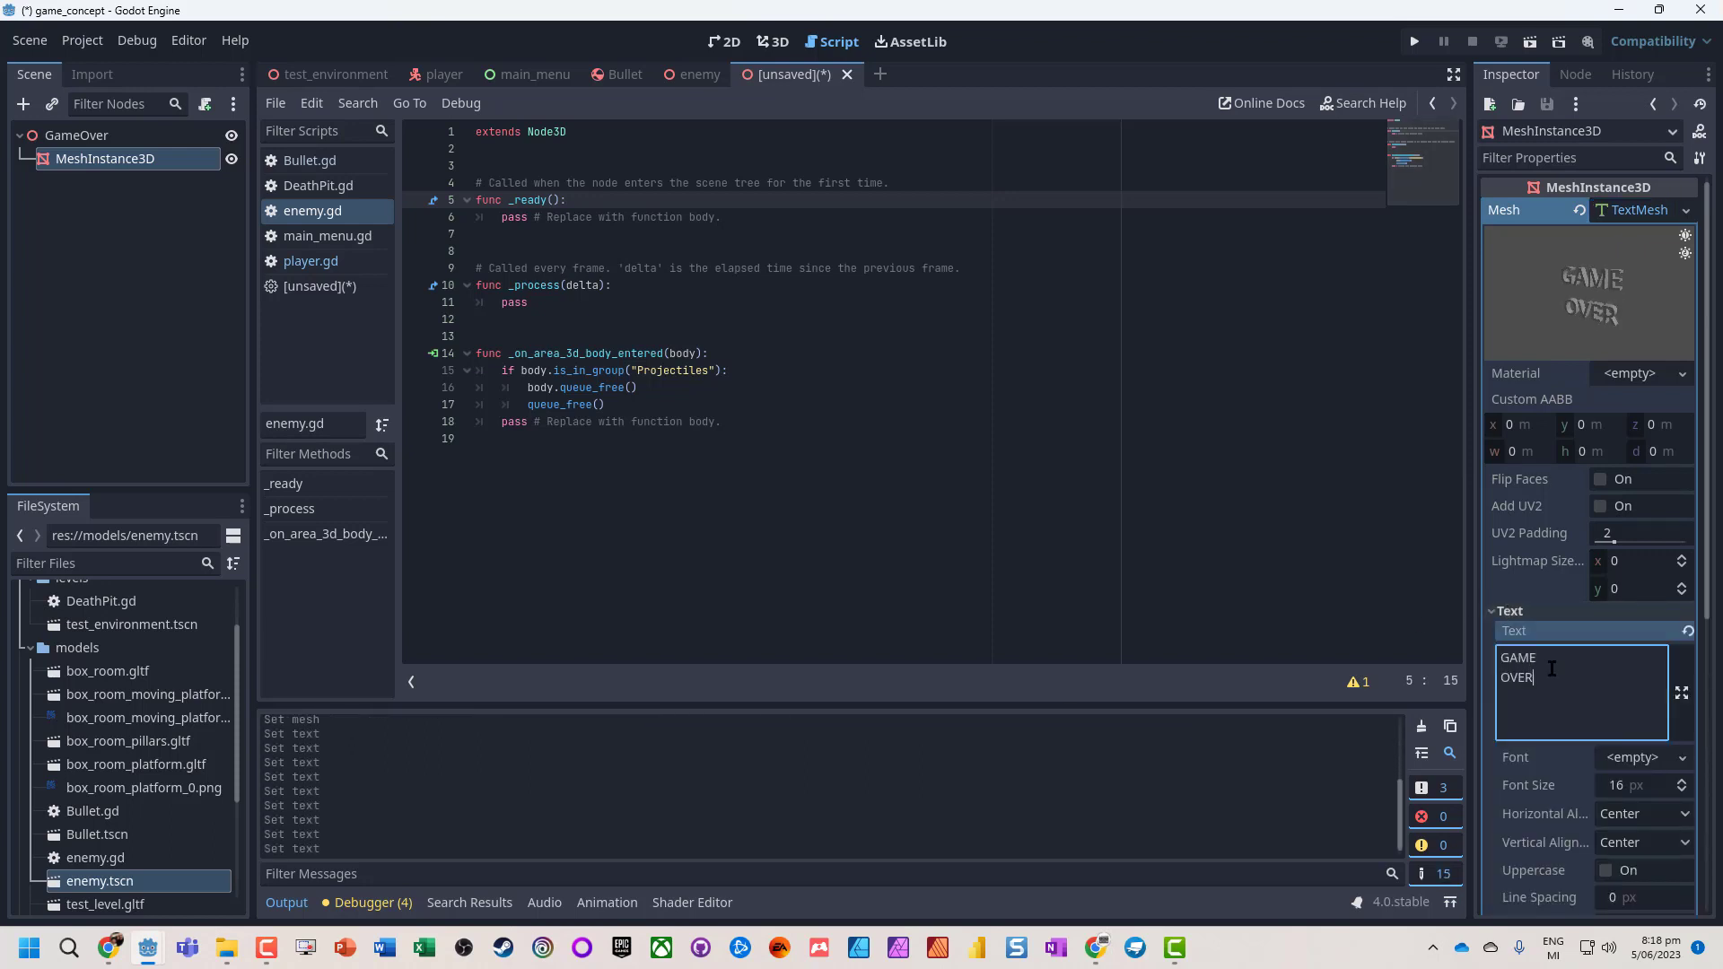
# Step: Raise the TextMesh font size step by step while viewing the GAME OVER text in 3D
pyautogui.scroll(-3, 1641, 603)
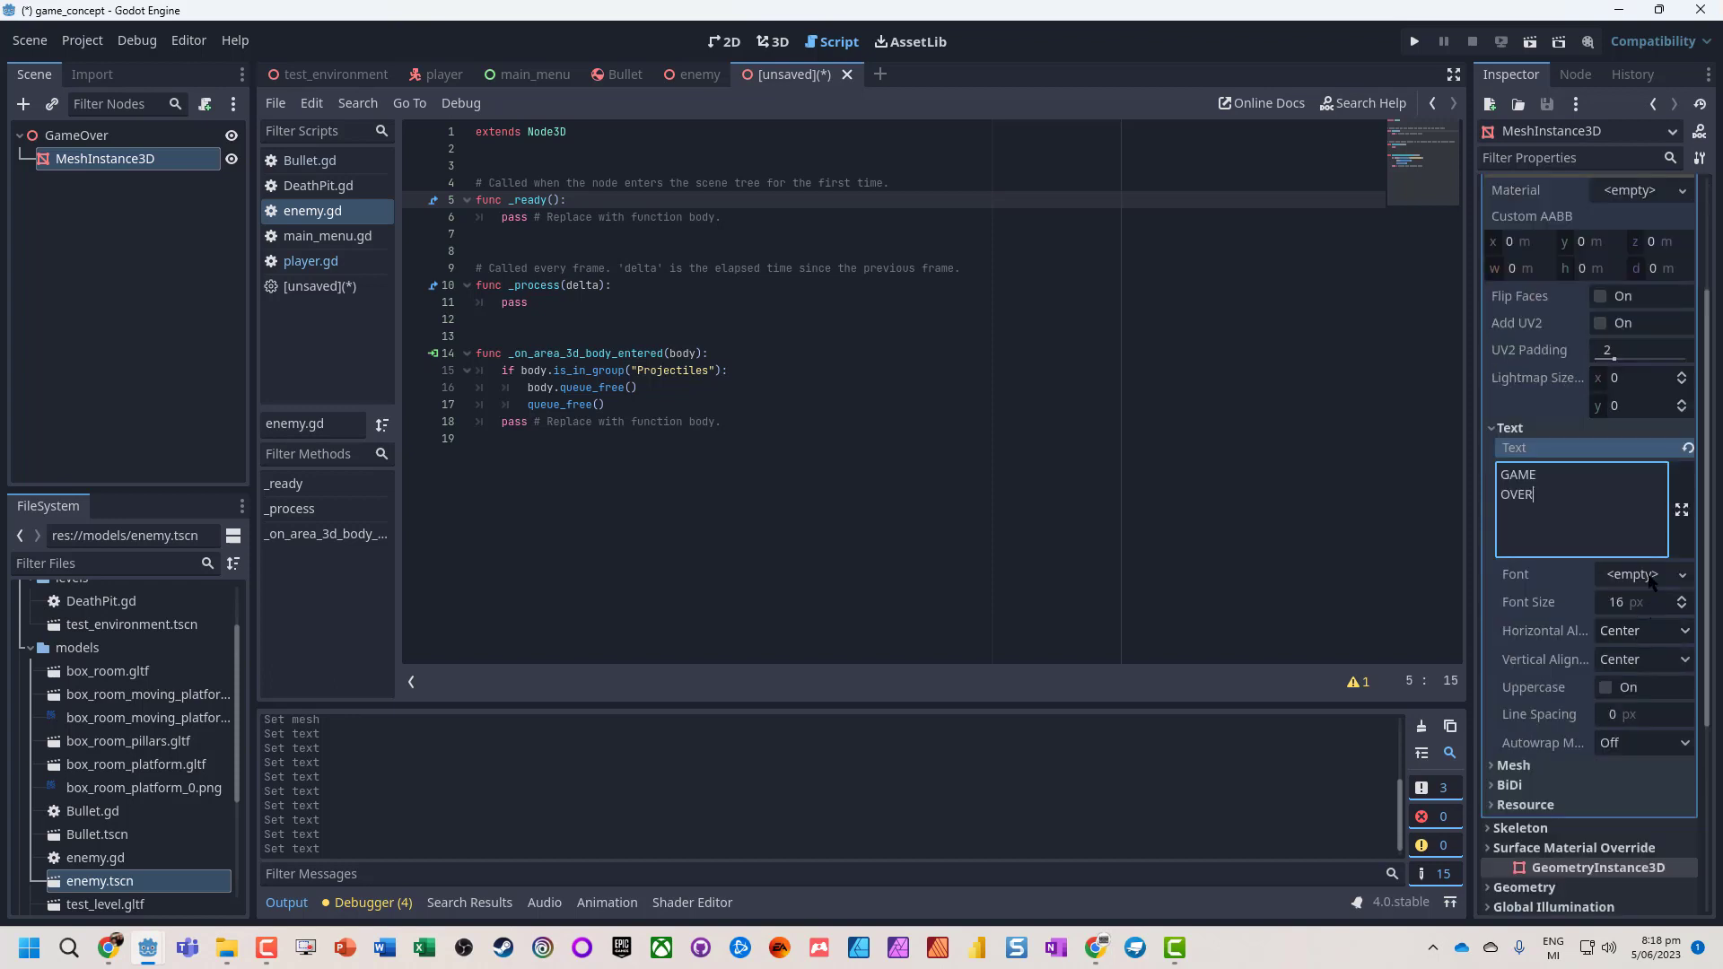
pyautogui.click(1633, 574)
pyautogui.click(1484, 596)
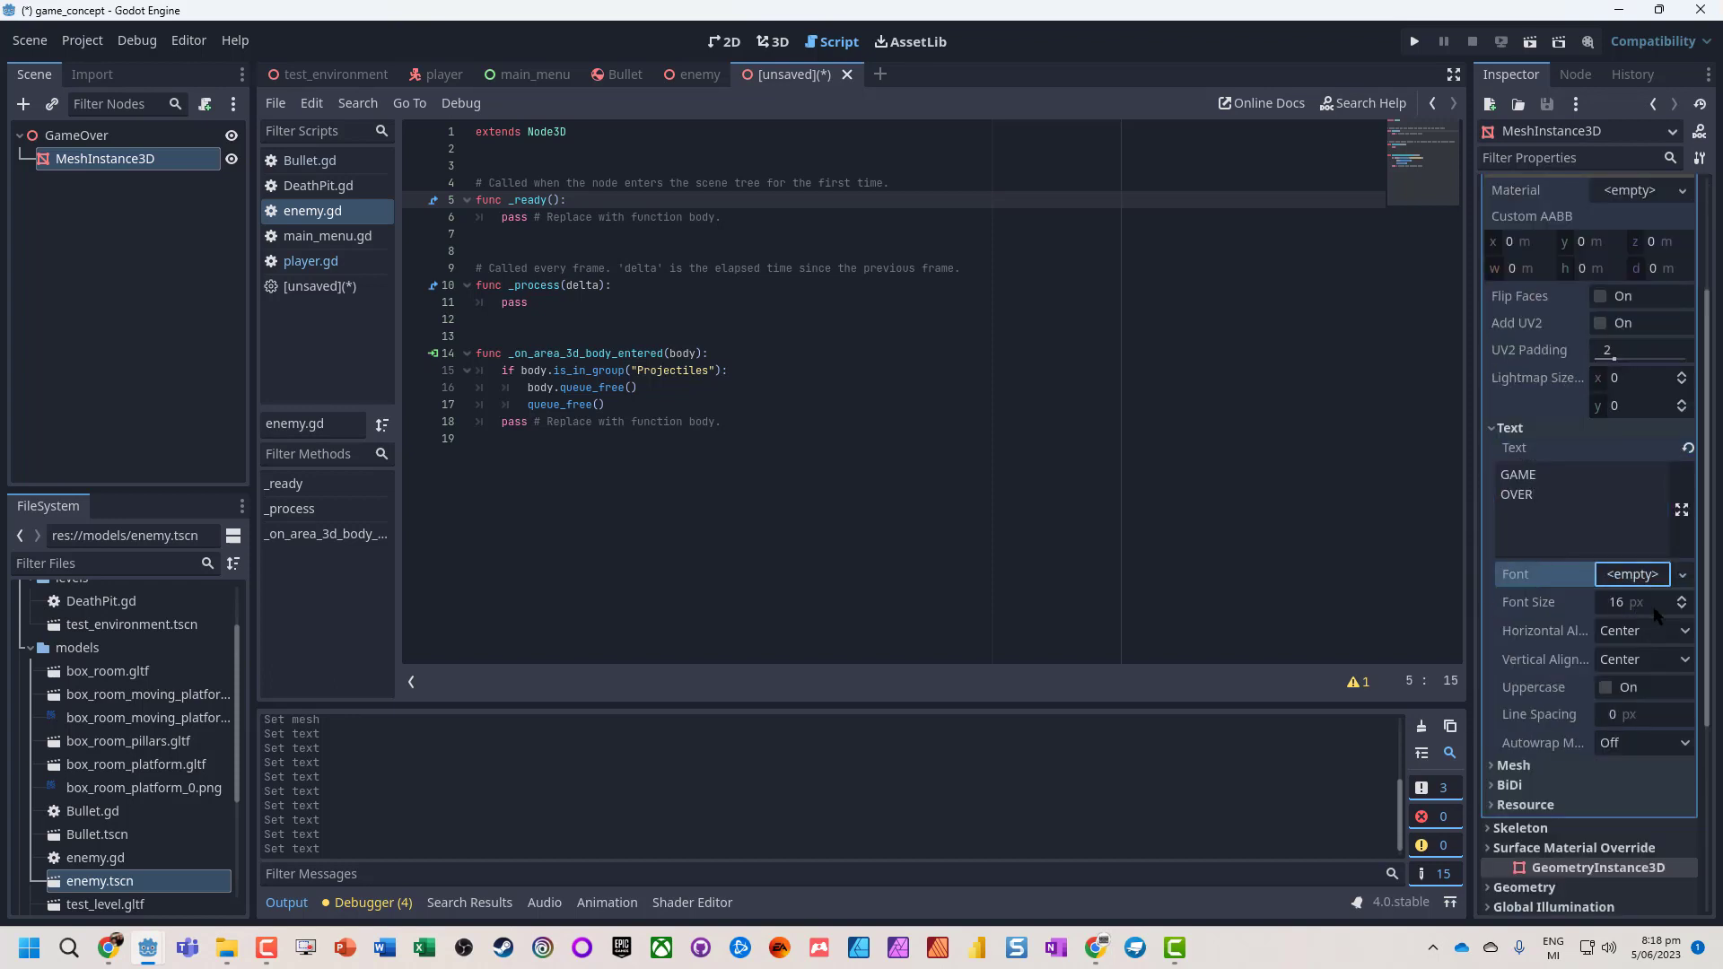
pyautogui.click(1682, 599)
pyautogui.click(1681, 598)
pyautogui.click(1682, 599)
pyautogui.click(1682, 598)
pyautogui.click(1682, 599)
pyautogui.click(1682, 599)
pyautogui.click(1681, 599)
pyautogui.click(774, 41)
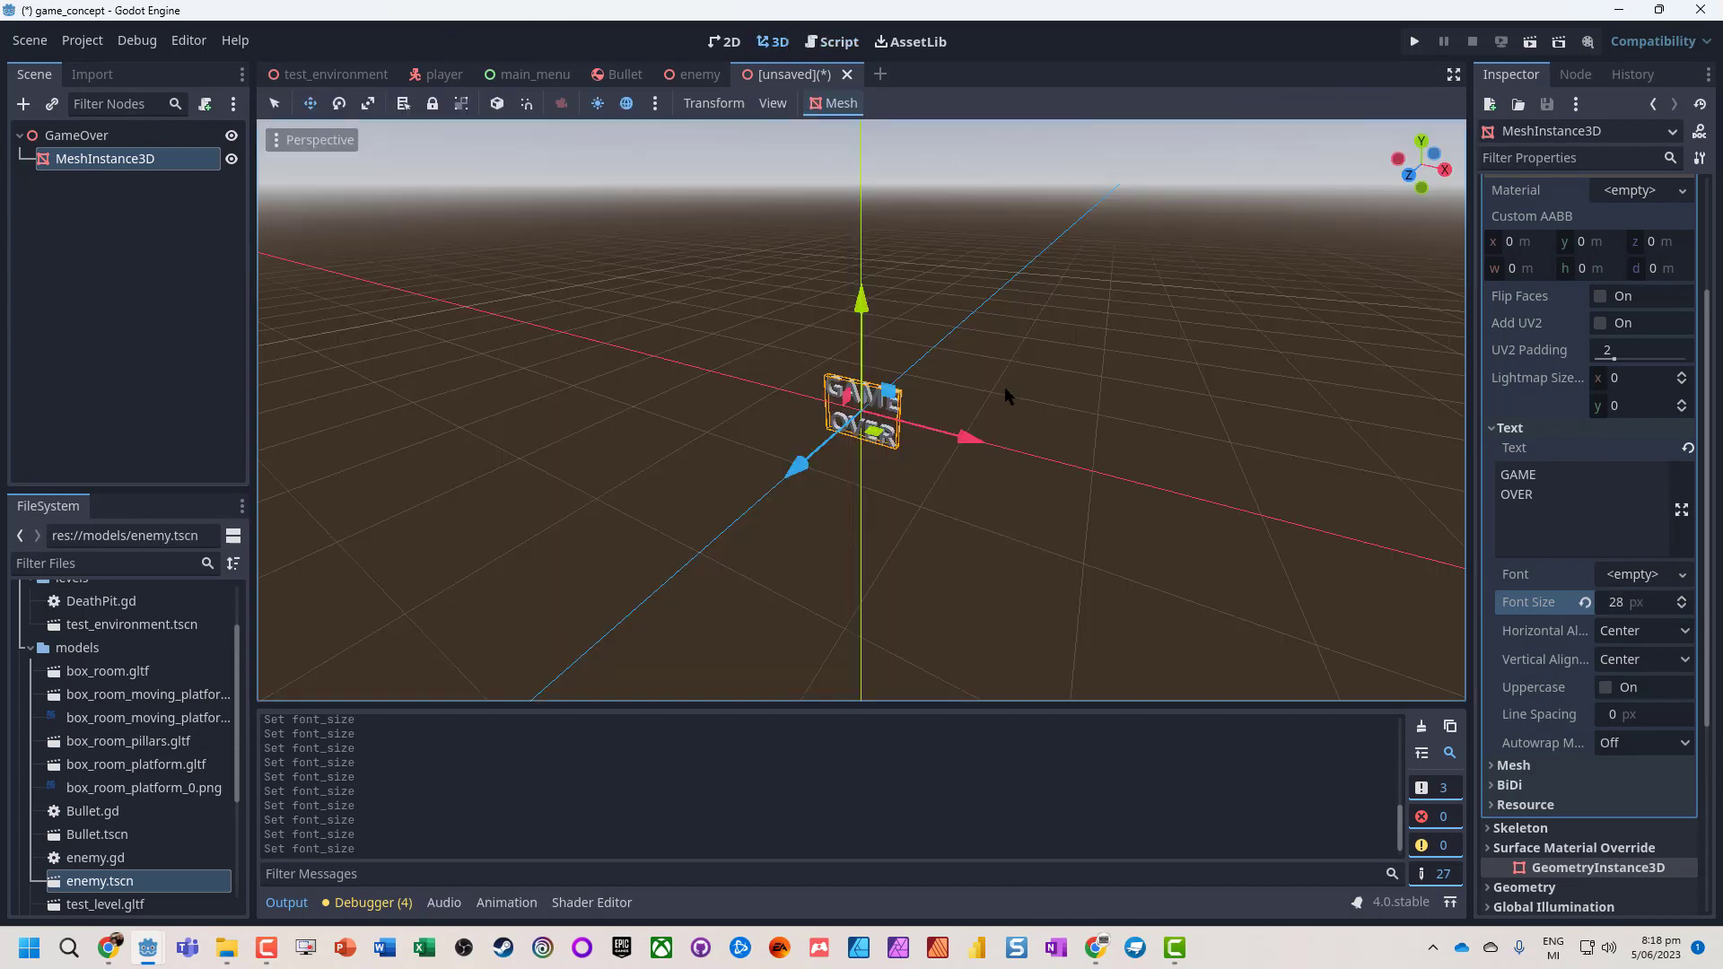
pyautogui.click(1682, 599)
pyautogui.click(1681, 598)
pyautogui.click(1682, 598)
pyautogui.click(1682, 598)
pyautogui.click(1681, 598)
pyautogui.click(1681, 599)
pyautogui.click(1682, 599)
pyautogui.click(1681, 599)
pyautogui.click(1682, 599)
pyautogui.click(1681, 599)
pyautogui.click(1682, 599)
pyautogui.click(1682, 598)
pyautogui.click(1682, 599)
# Step: Add an OmniLight3D child node under GameOver
pyautogui.rightClick(94, 137)
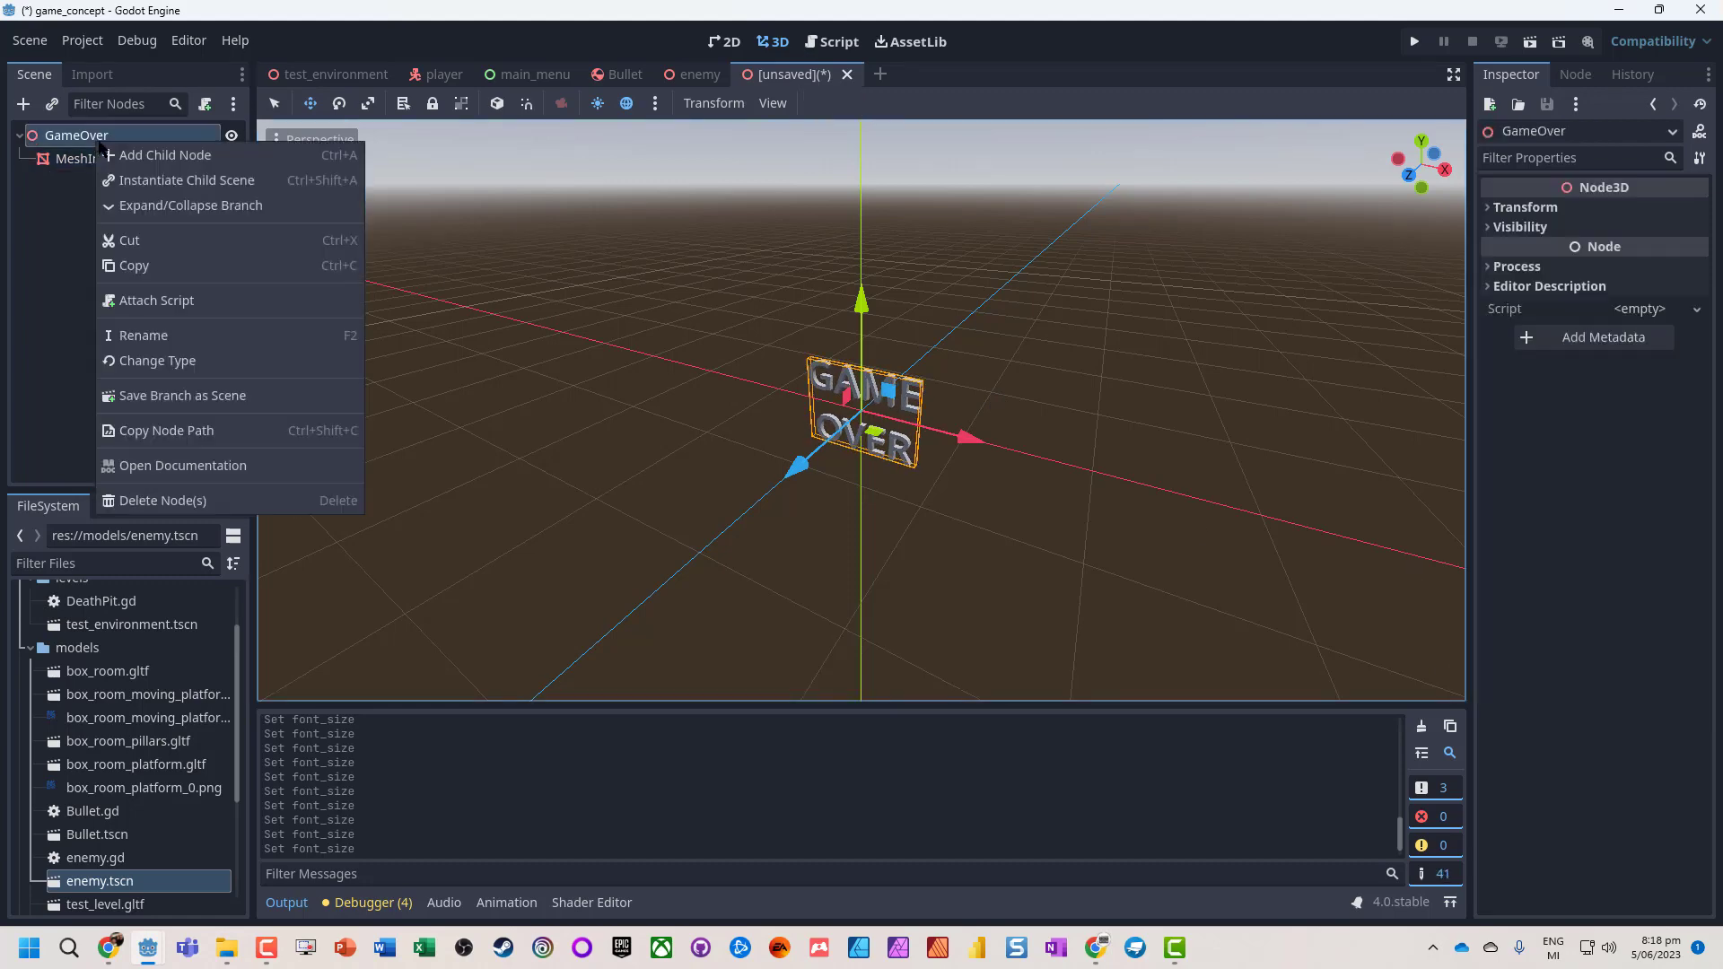
pyautogui.click(158, 149)
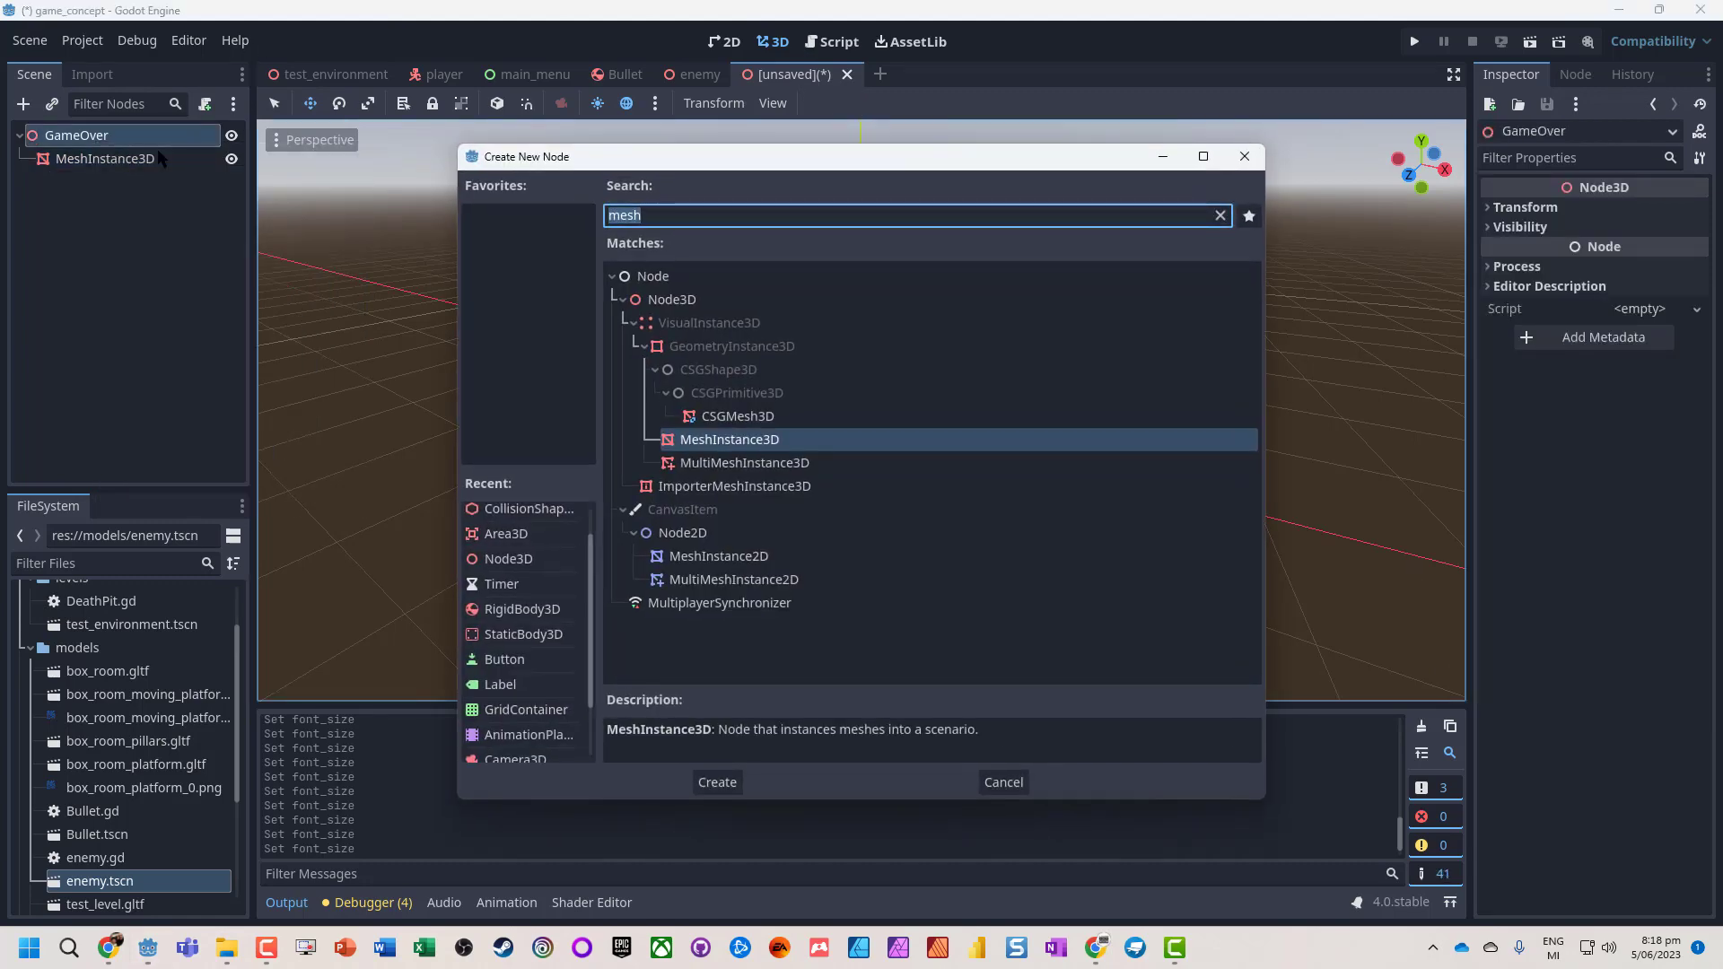
pyautogui.write('on')
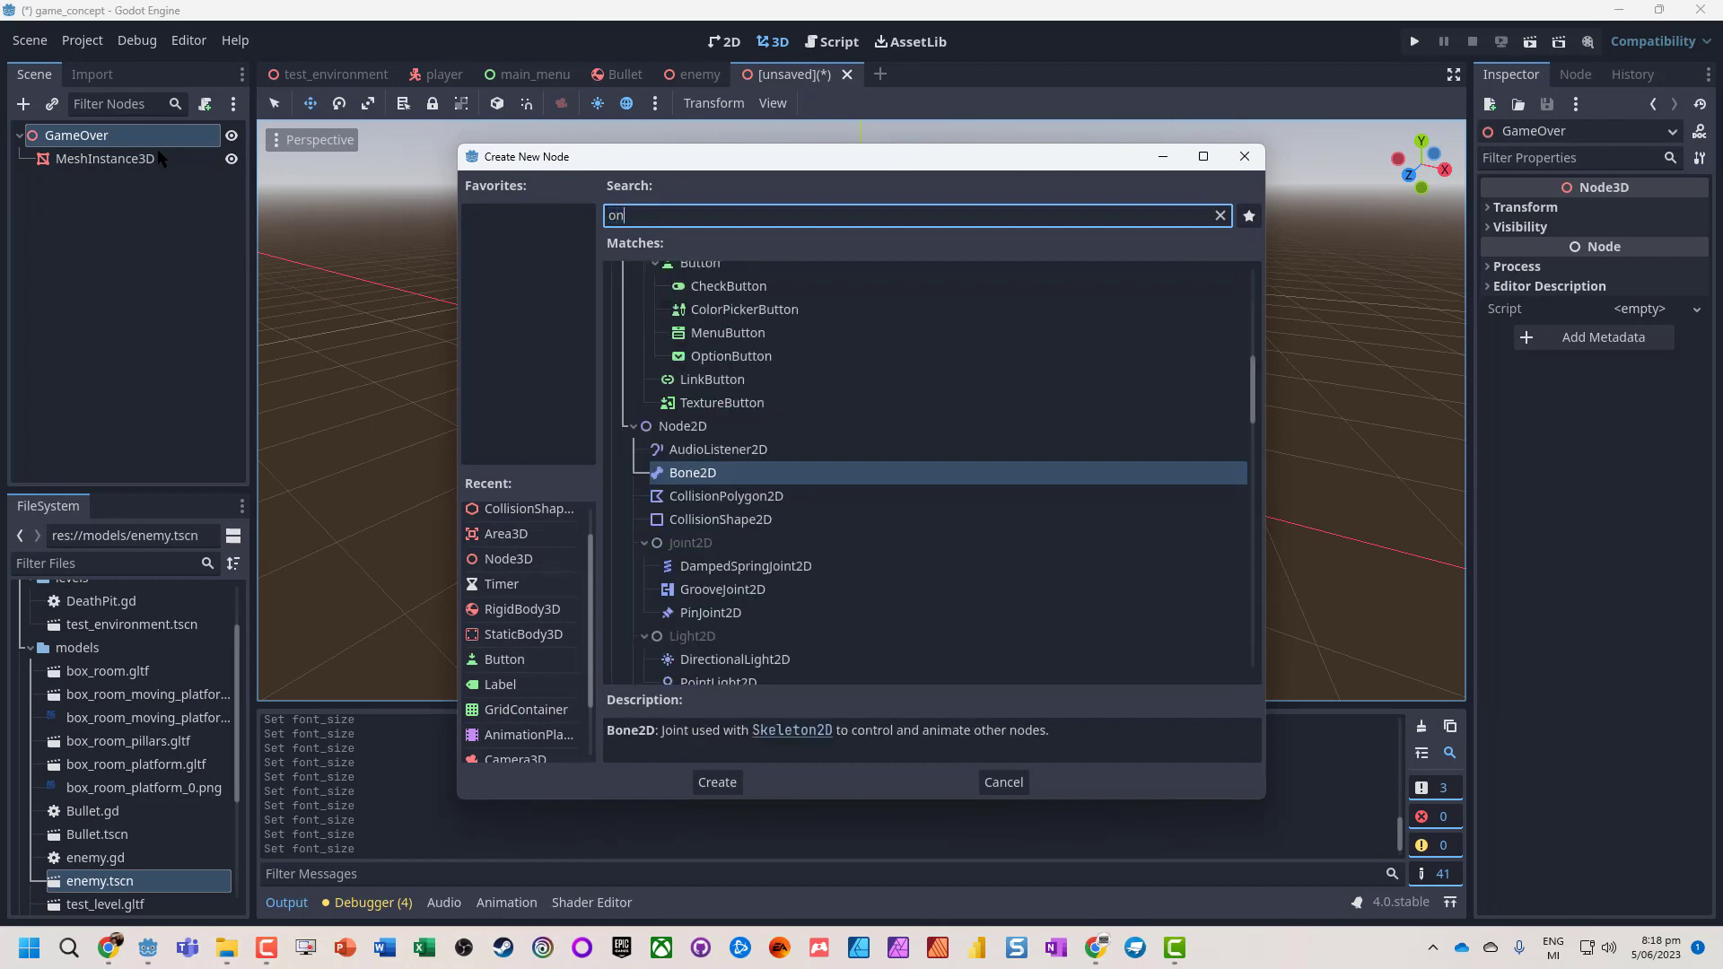
pyautogui.press('BackSpace')
pyautogui.press('BackSpace')
pyautogui.write('luig')
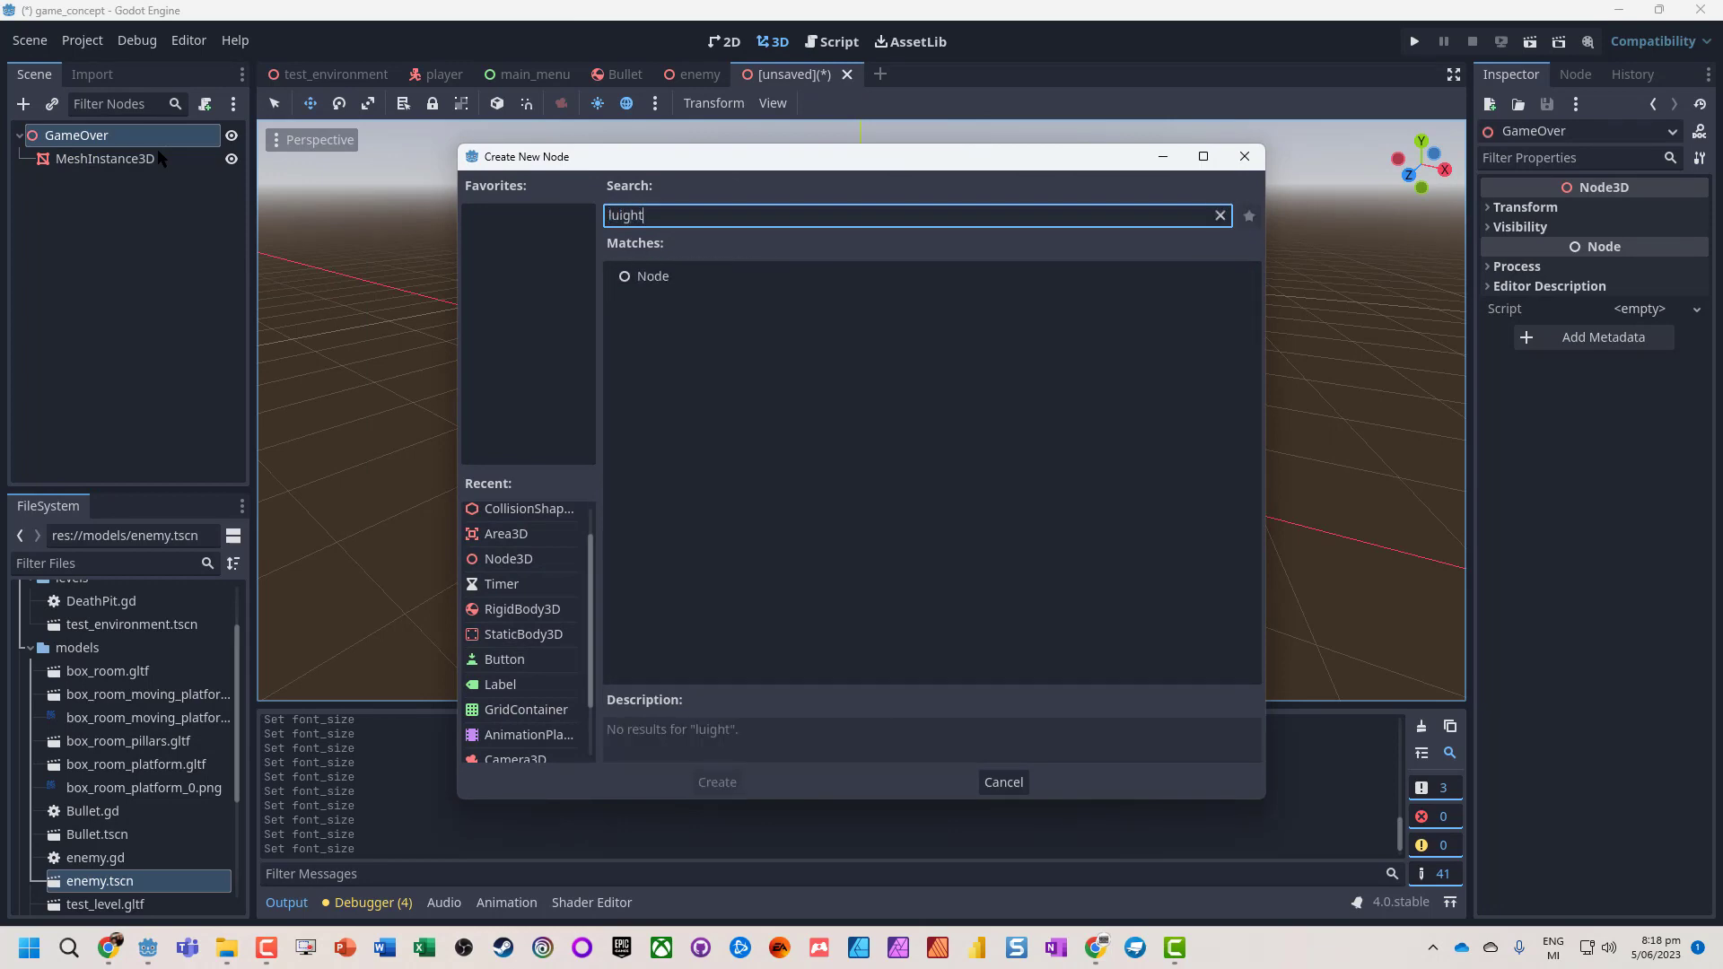
pyautogui.write('ht')
pyautogui.press('BackSpace')
pyautogui.press('BackSpace')
pyautogui.press('BackSpace')
pyautogui.press('BackSpace')
pyautogui.press('BackSpace')
pyautogui.write('ight')
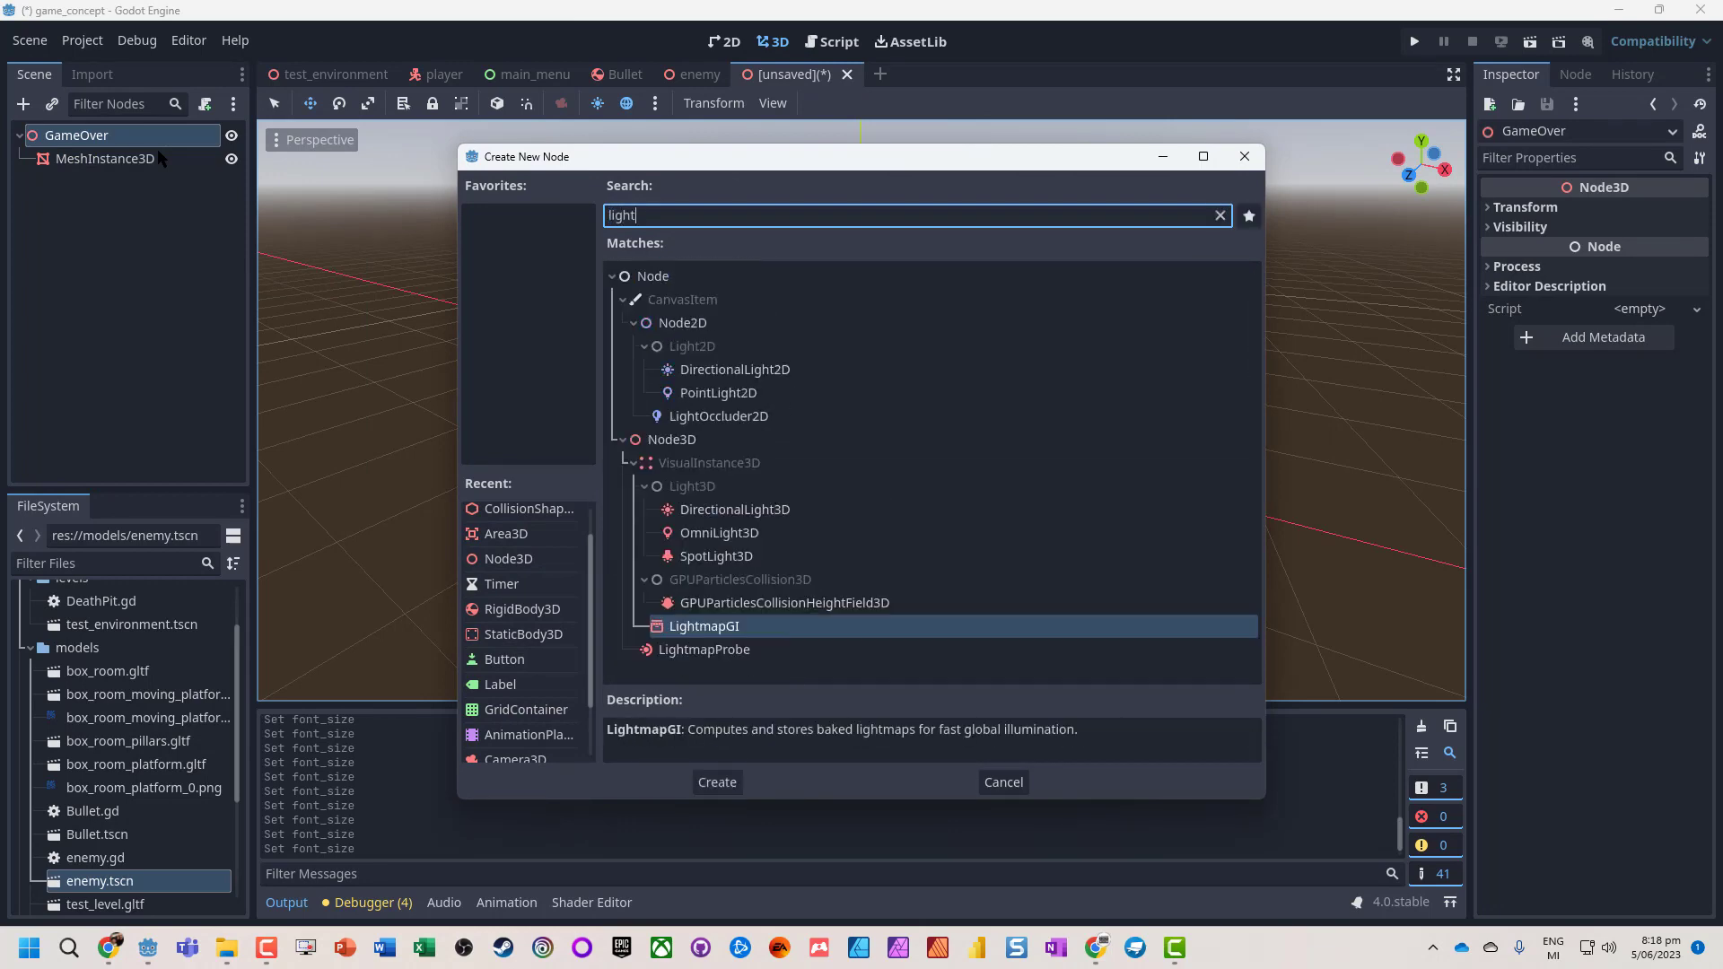
pyautogui.click(700, 556)
pyautogui.doubleClick(709, 536)
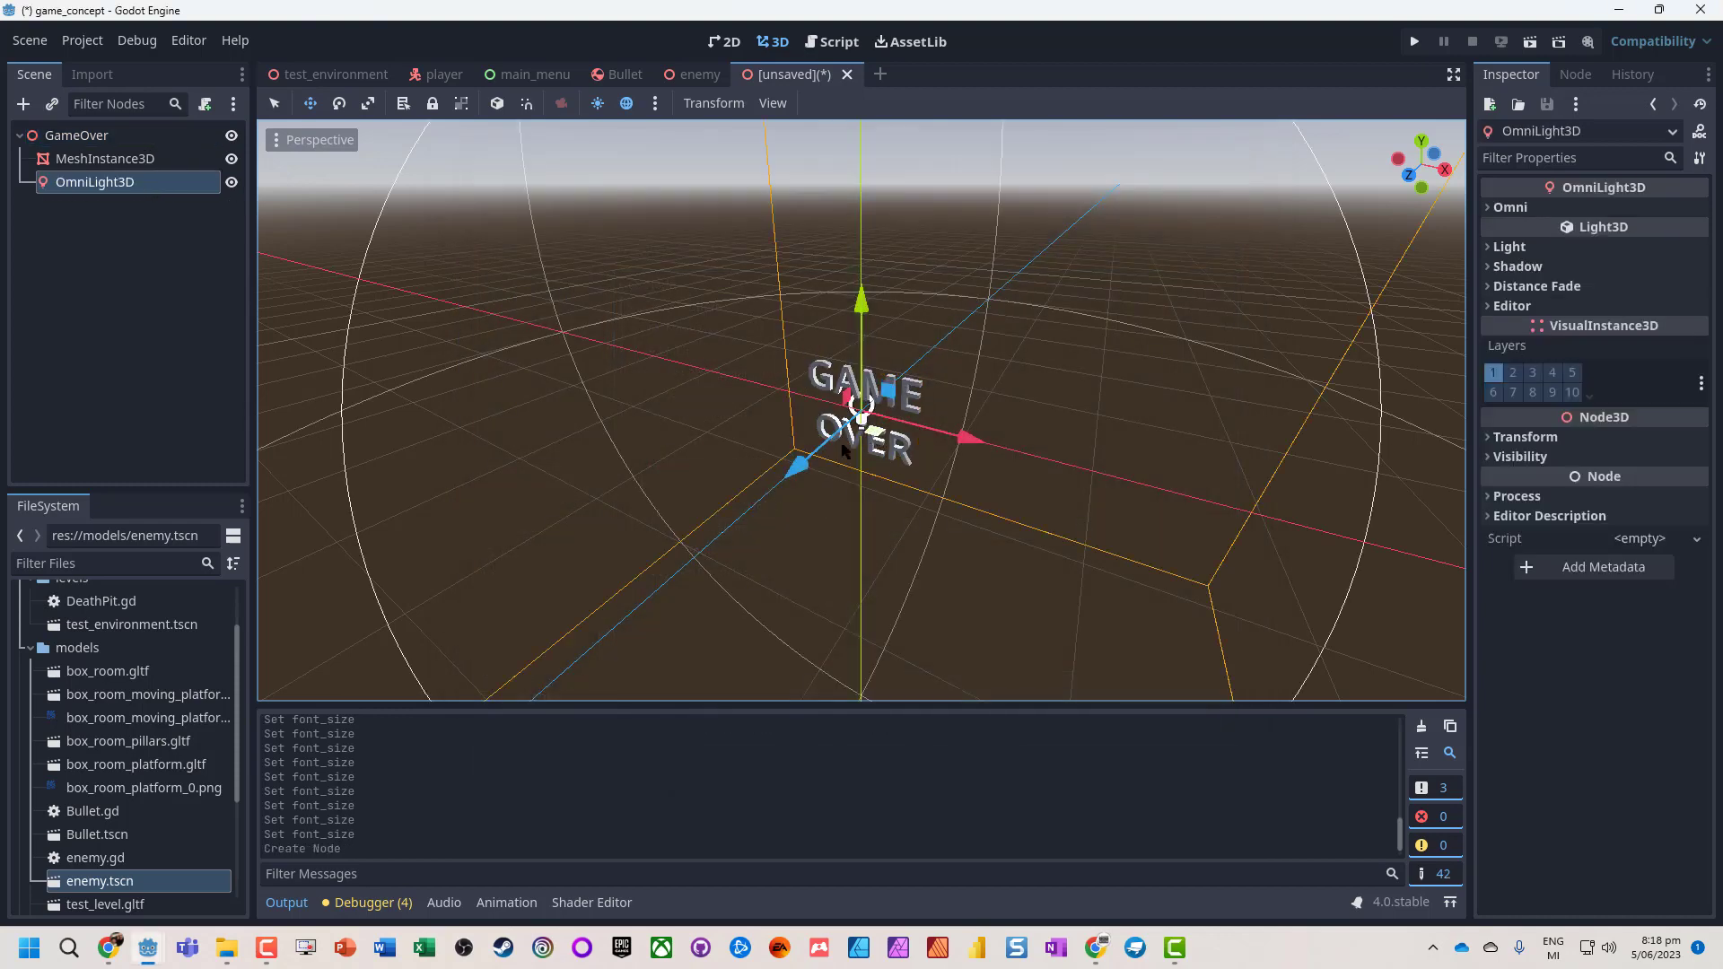
# Step: Move the light toward the camera and upward beside the GAME OVER text
pyautogui.moveTo(806, 476); pyautogui.dragTo(736, 525)
pyautogui.click(803, 355)
pyautogui.moveTo(799, 358); pyautogui.dragTo(799, 301)
pyautogui.click(76, 135)
# Step: Add a second MeshInstance3D child to GameOver and move it downward
pyautogui.rightClick(112, 142)
pyautogui.click(210, 151)
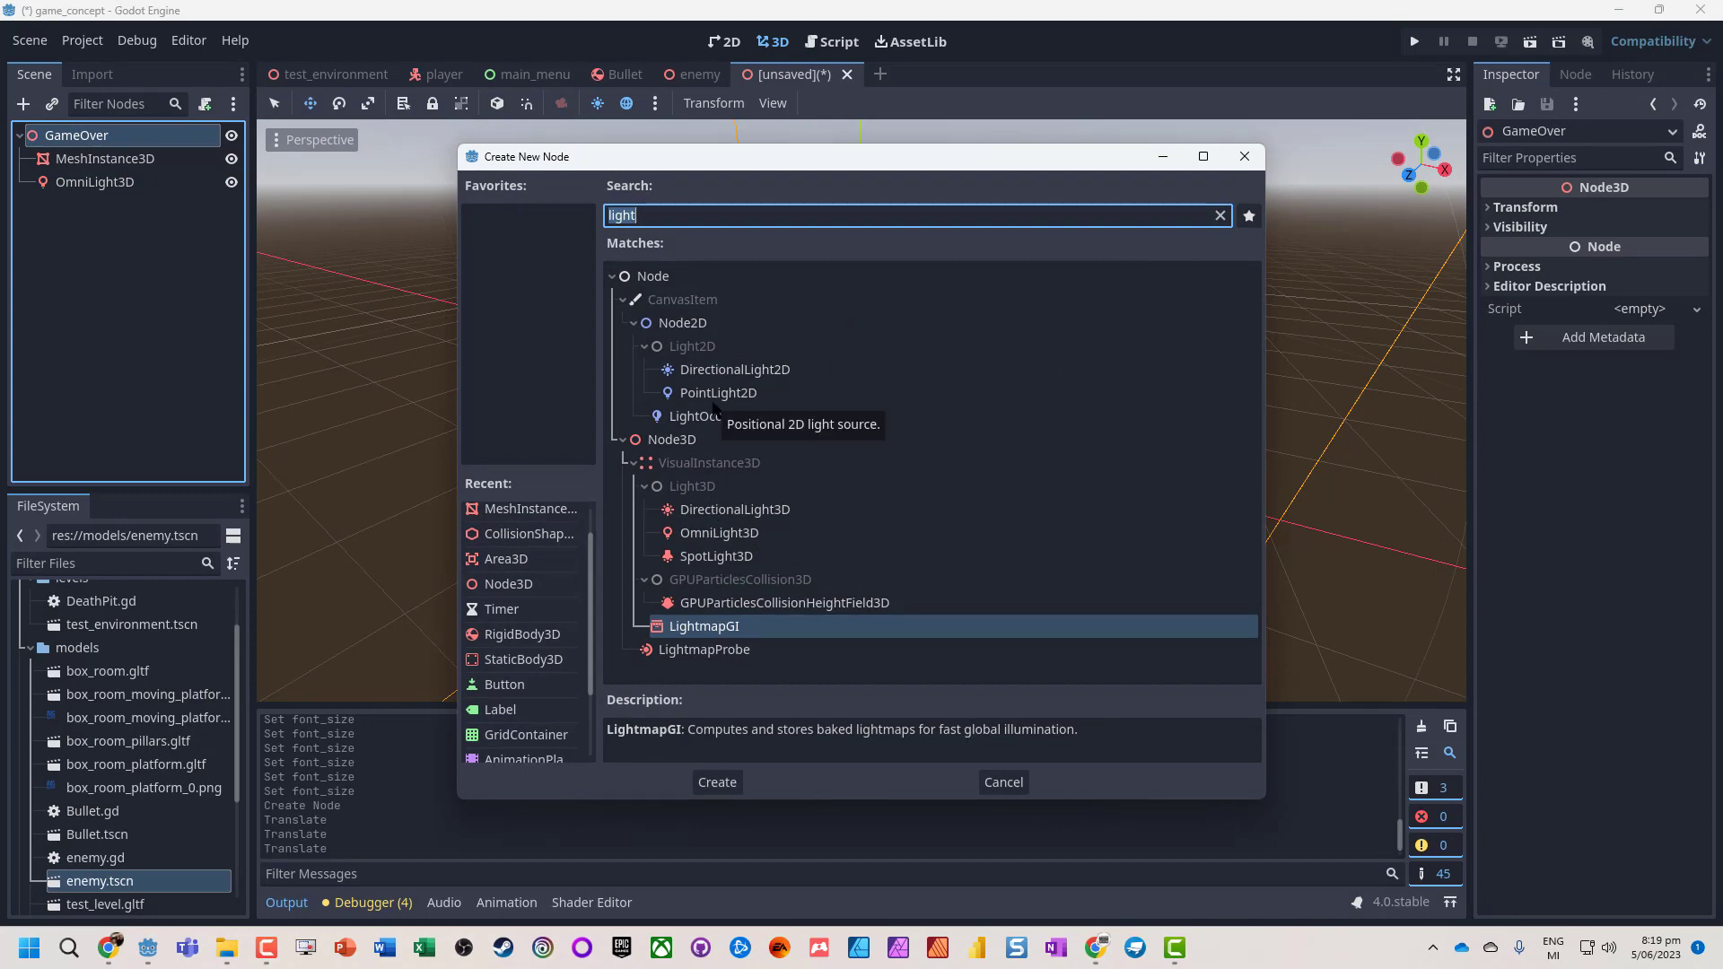
pyautogui.write('mesh')
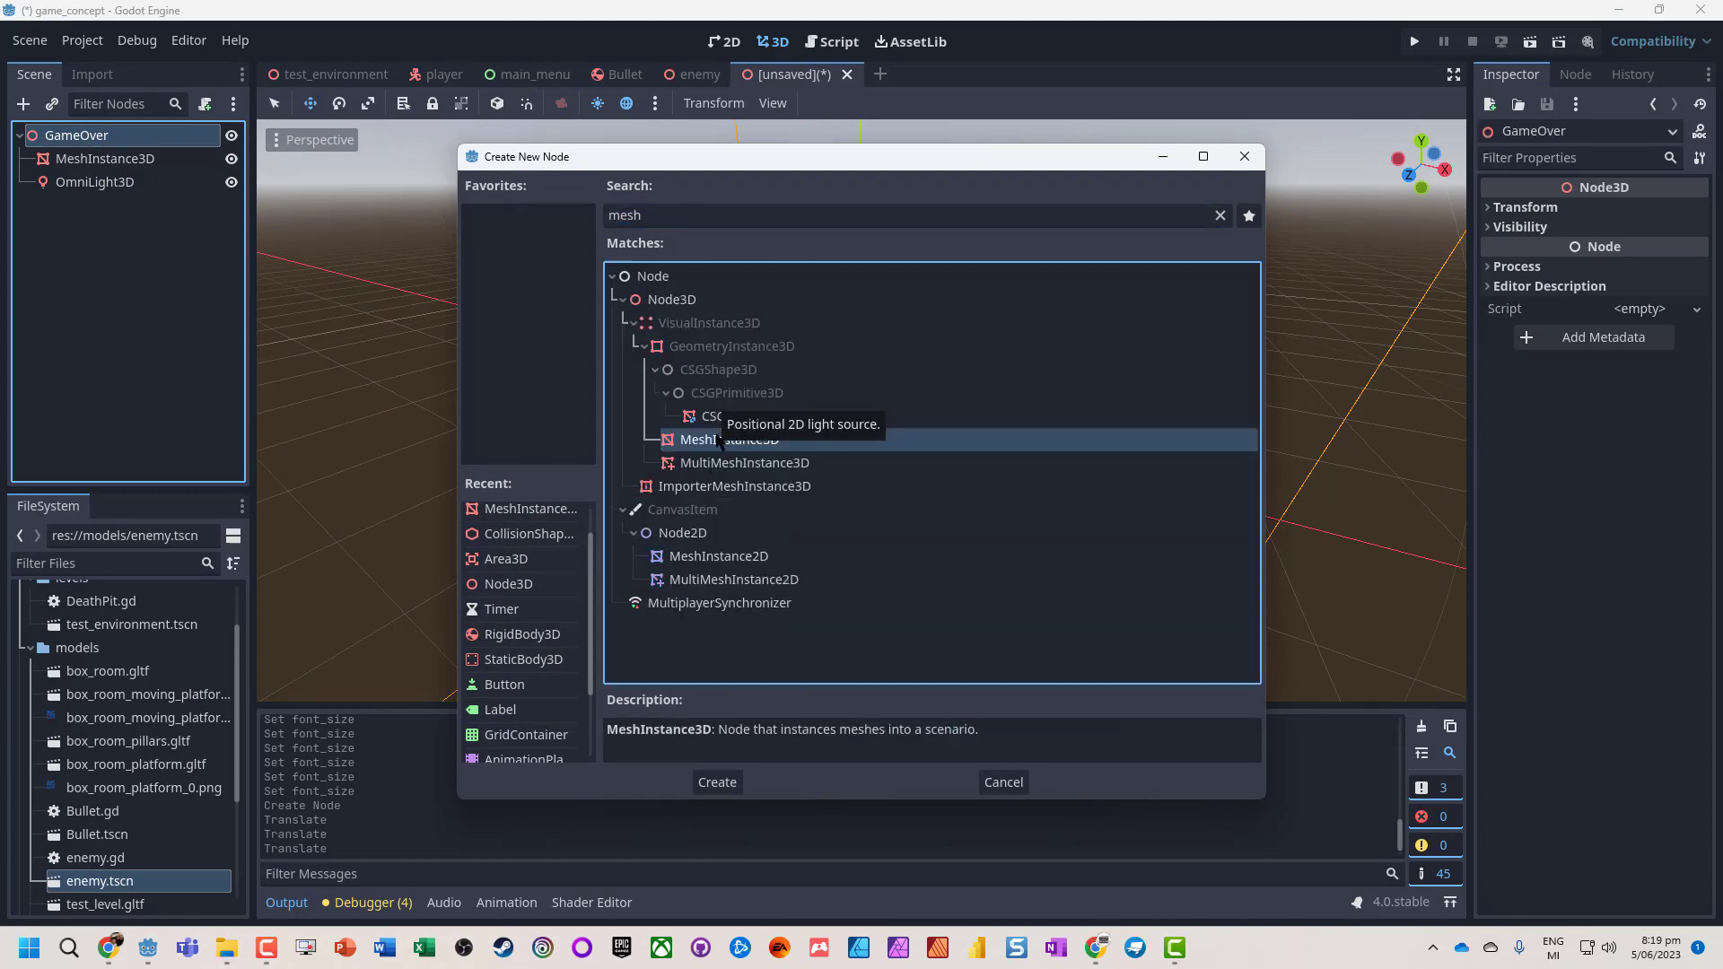
pyautogui.doubleClick(718, 439)
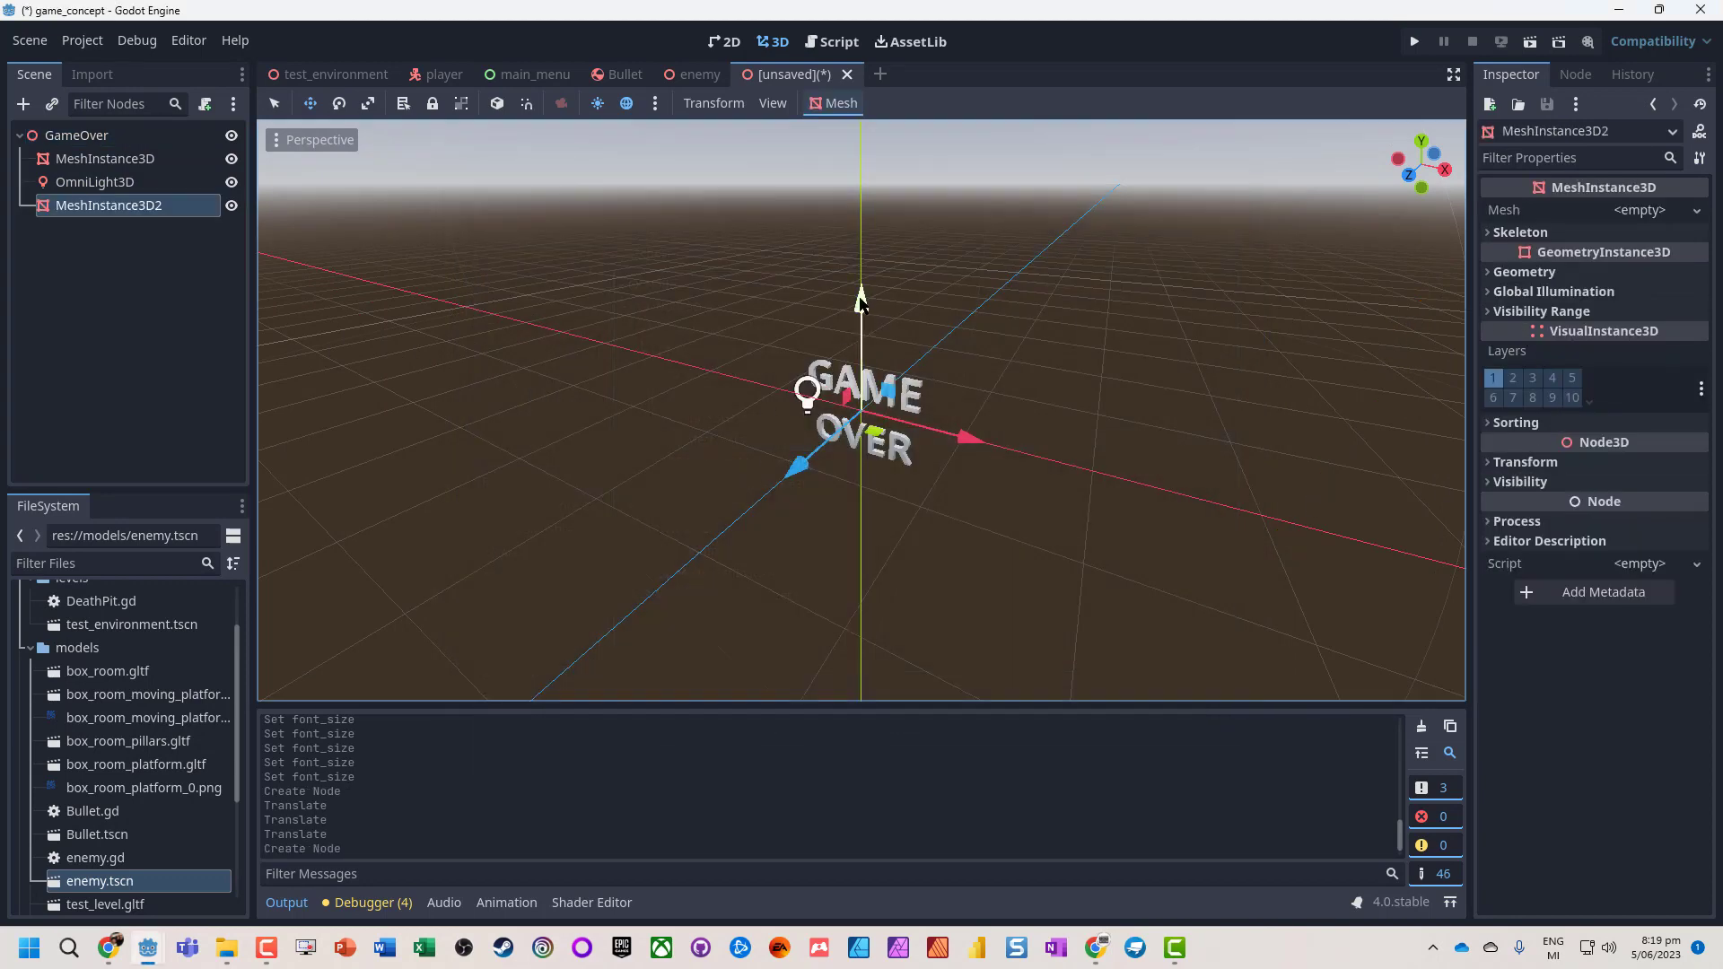
pyautogui.moveTo(866, 296); pyautogui.dragTo(866, 379)
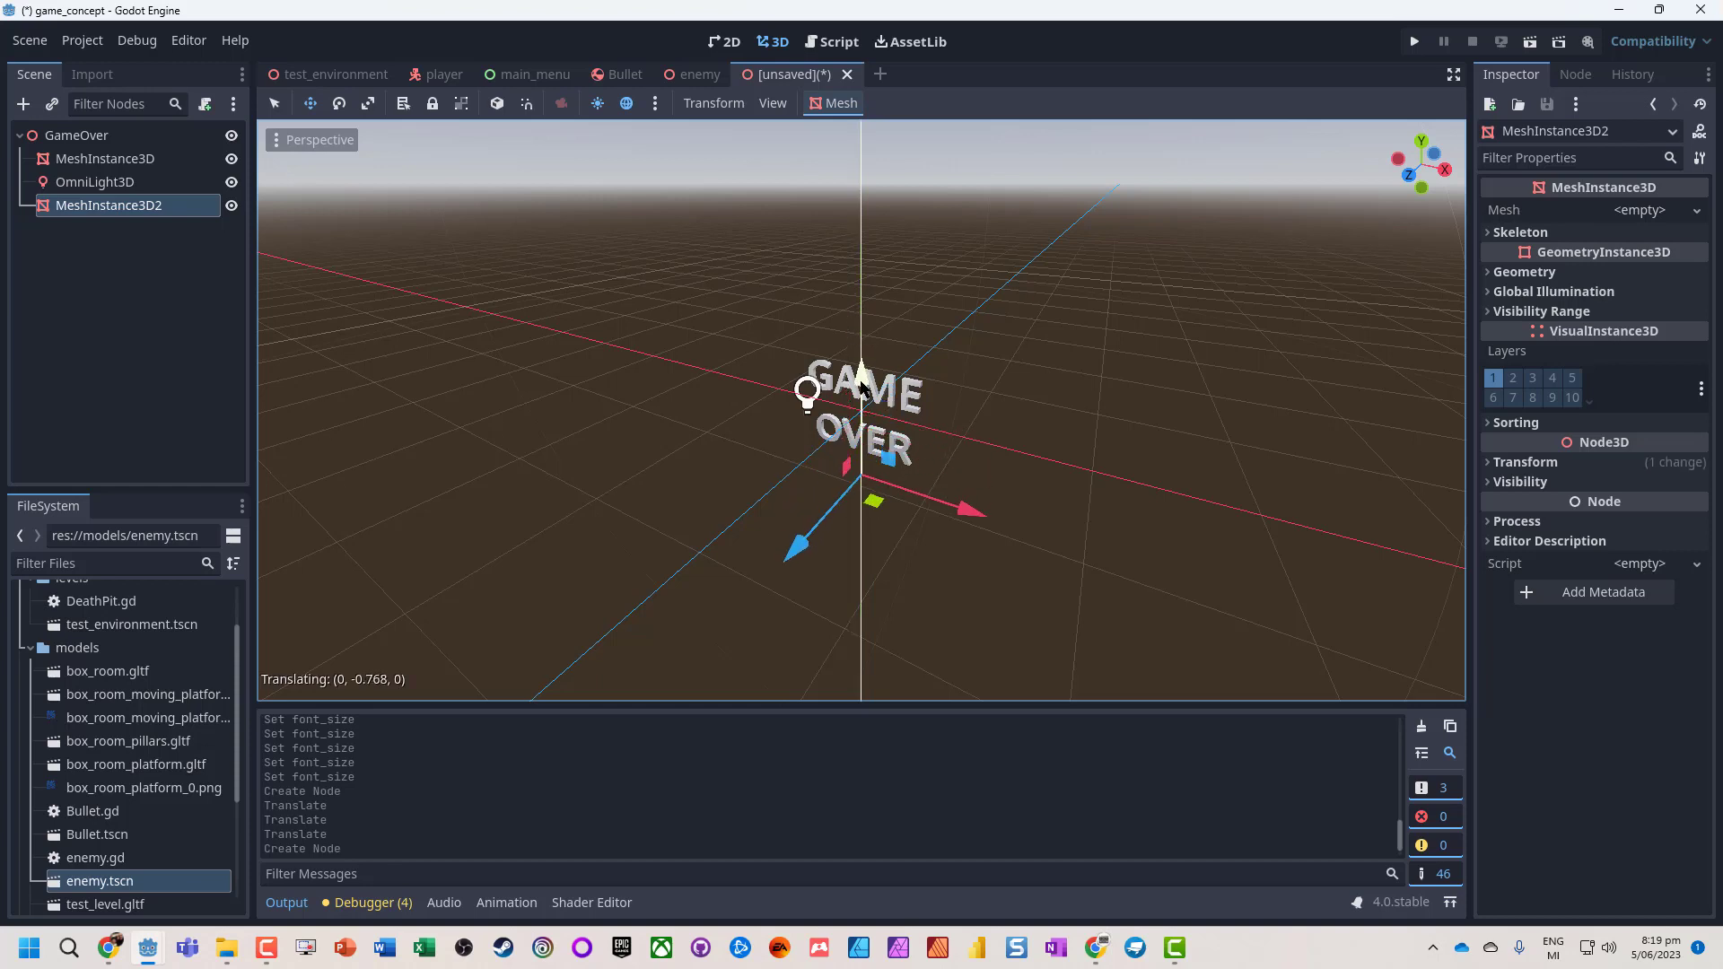
# Step: Give the new node a SphereMesh and shift it along the Z axis
pyautogui.click(1639, 210)
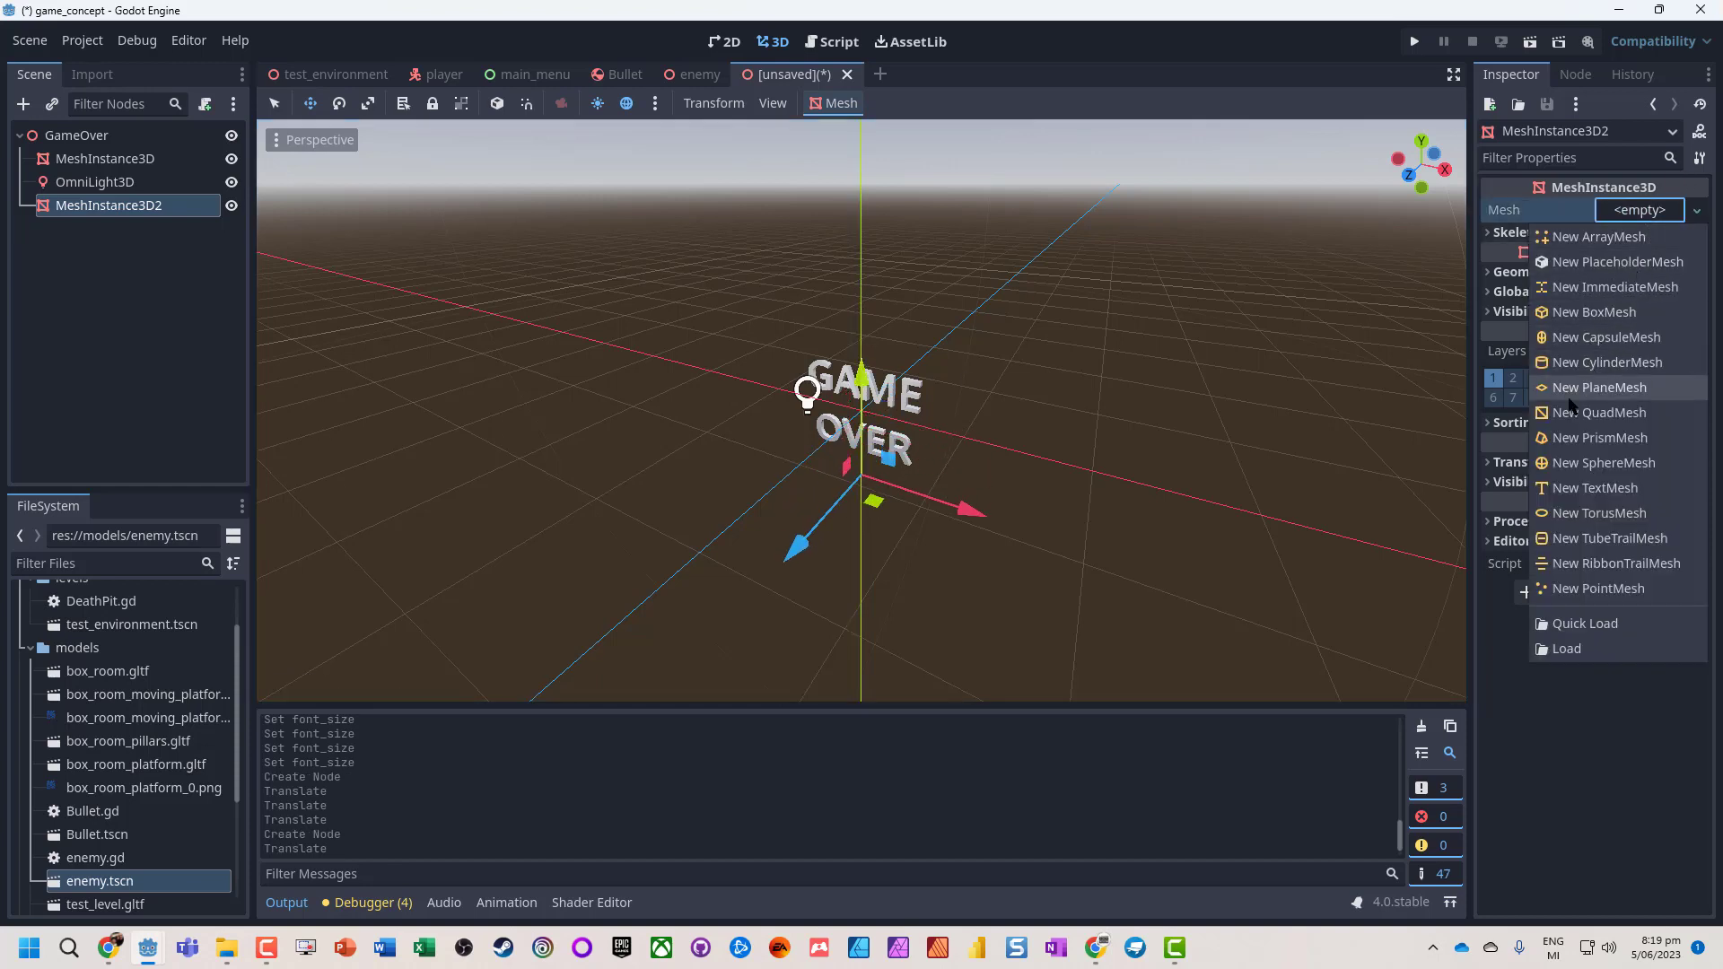
pyautogui.click(1577, 462)
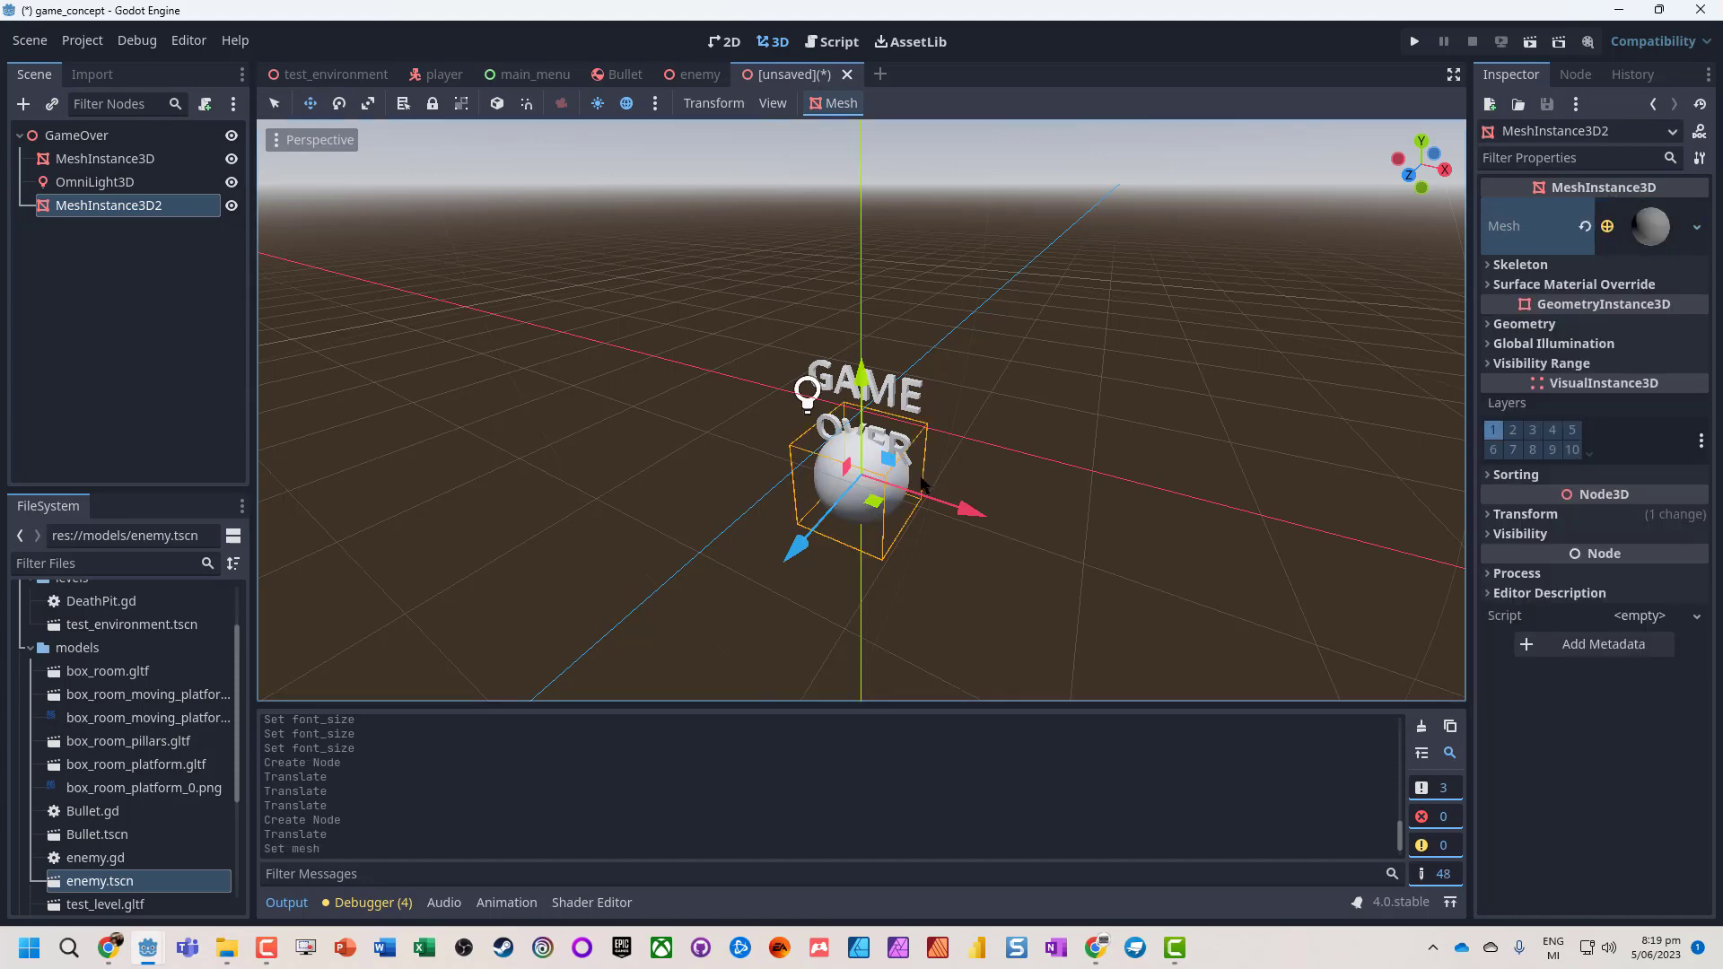
pyautogui.moveTo(787, 563); pyautogui.dragTo(831, 524)
# Step: Add a Camera3D under GameOver and move it back along its Z axis
pyautogui.rightClick(119, 144)
pyautogui.click(184, 163)
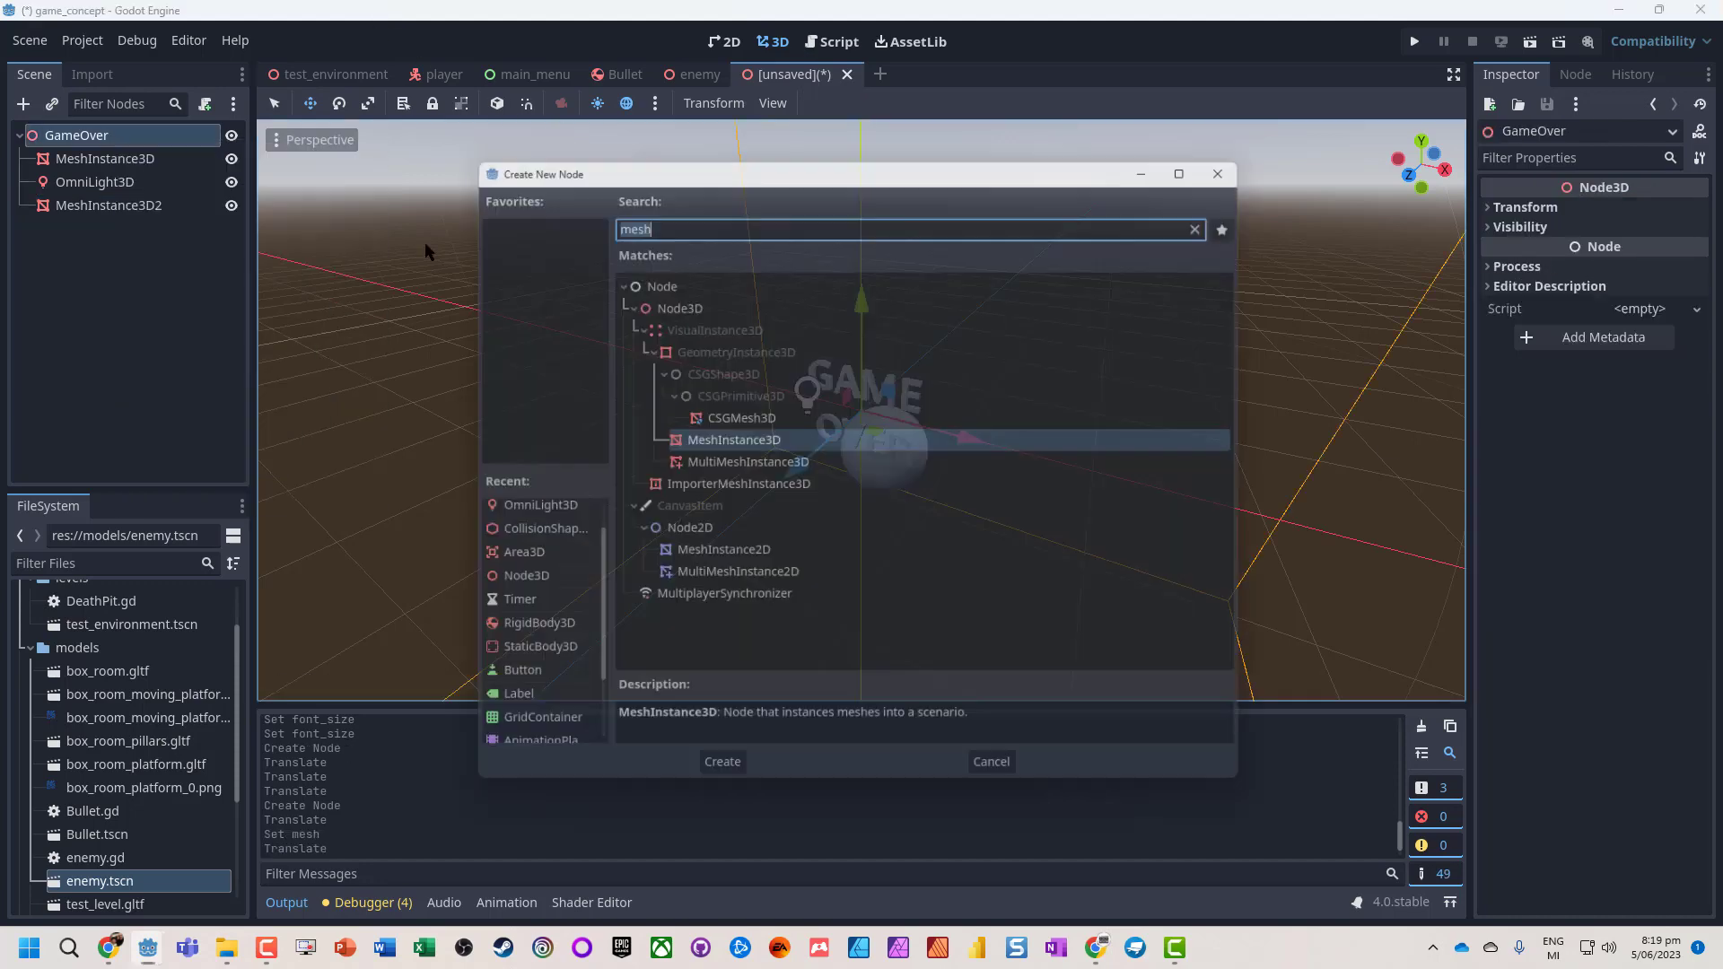
pyautogui.write('camera')
pyautogui.press('Return')
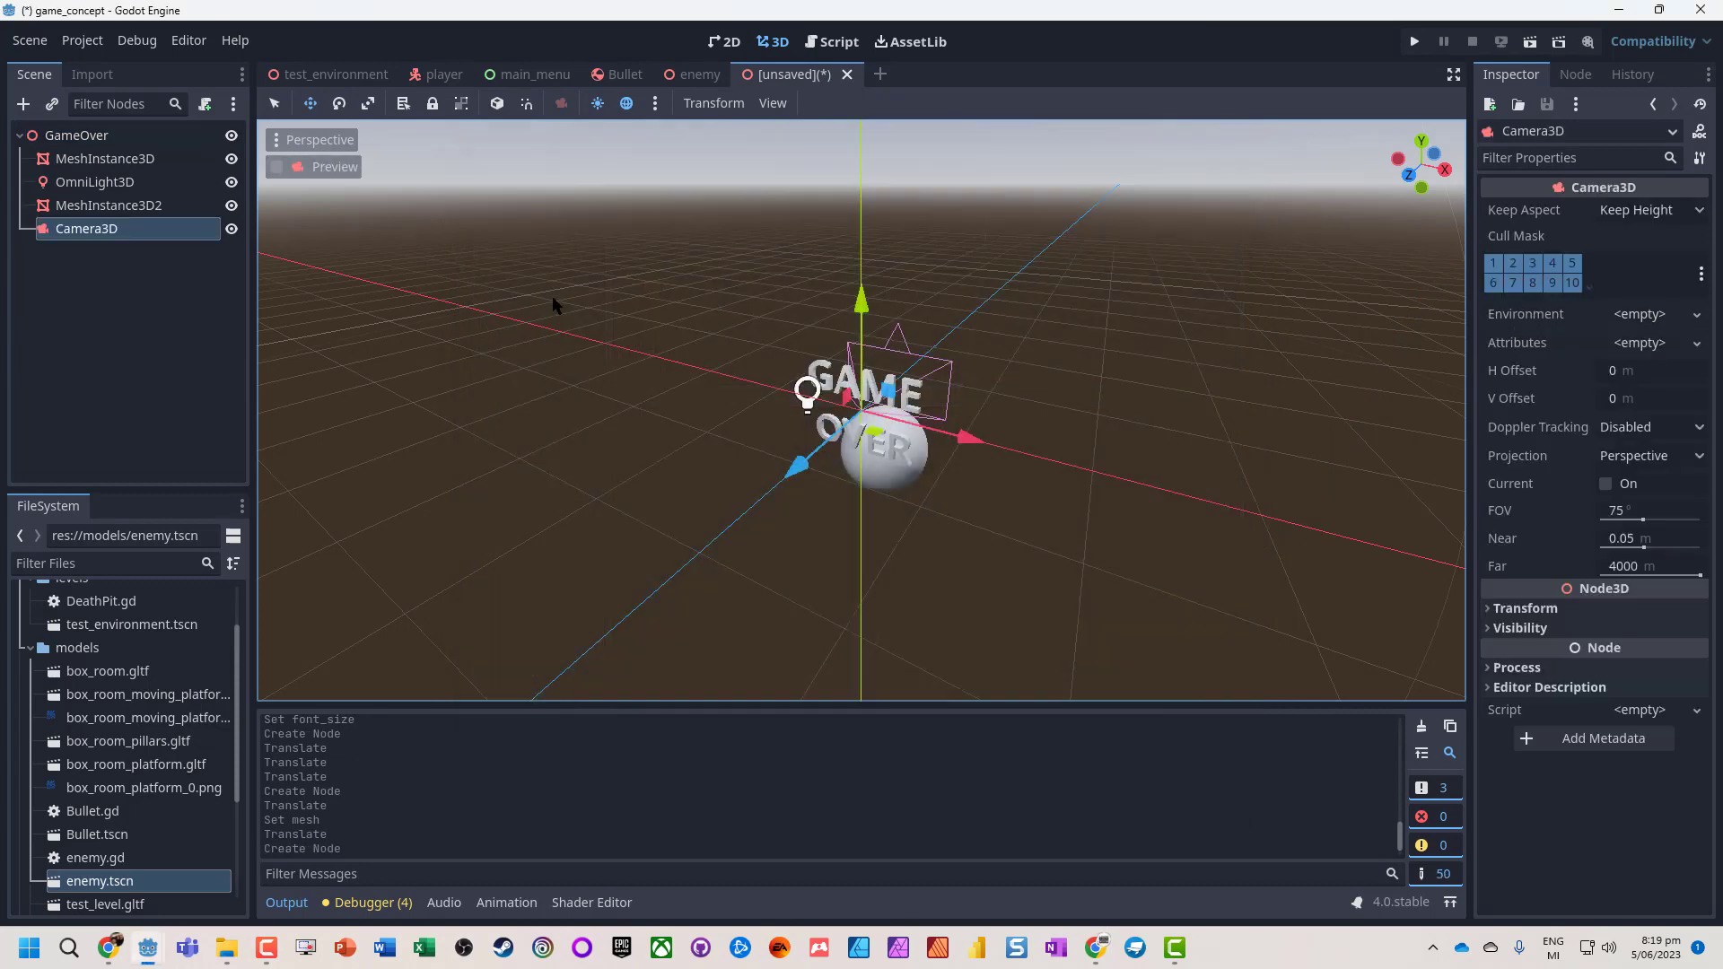
pyautogui.moveTo(798, 468); pyautogui.dragTo(647, 603)
# Step: Split the viewport, preview the camera, and raise and tilt it to frame GAME OVER
pyautogui.hotkey('ctrl', '2')
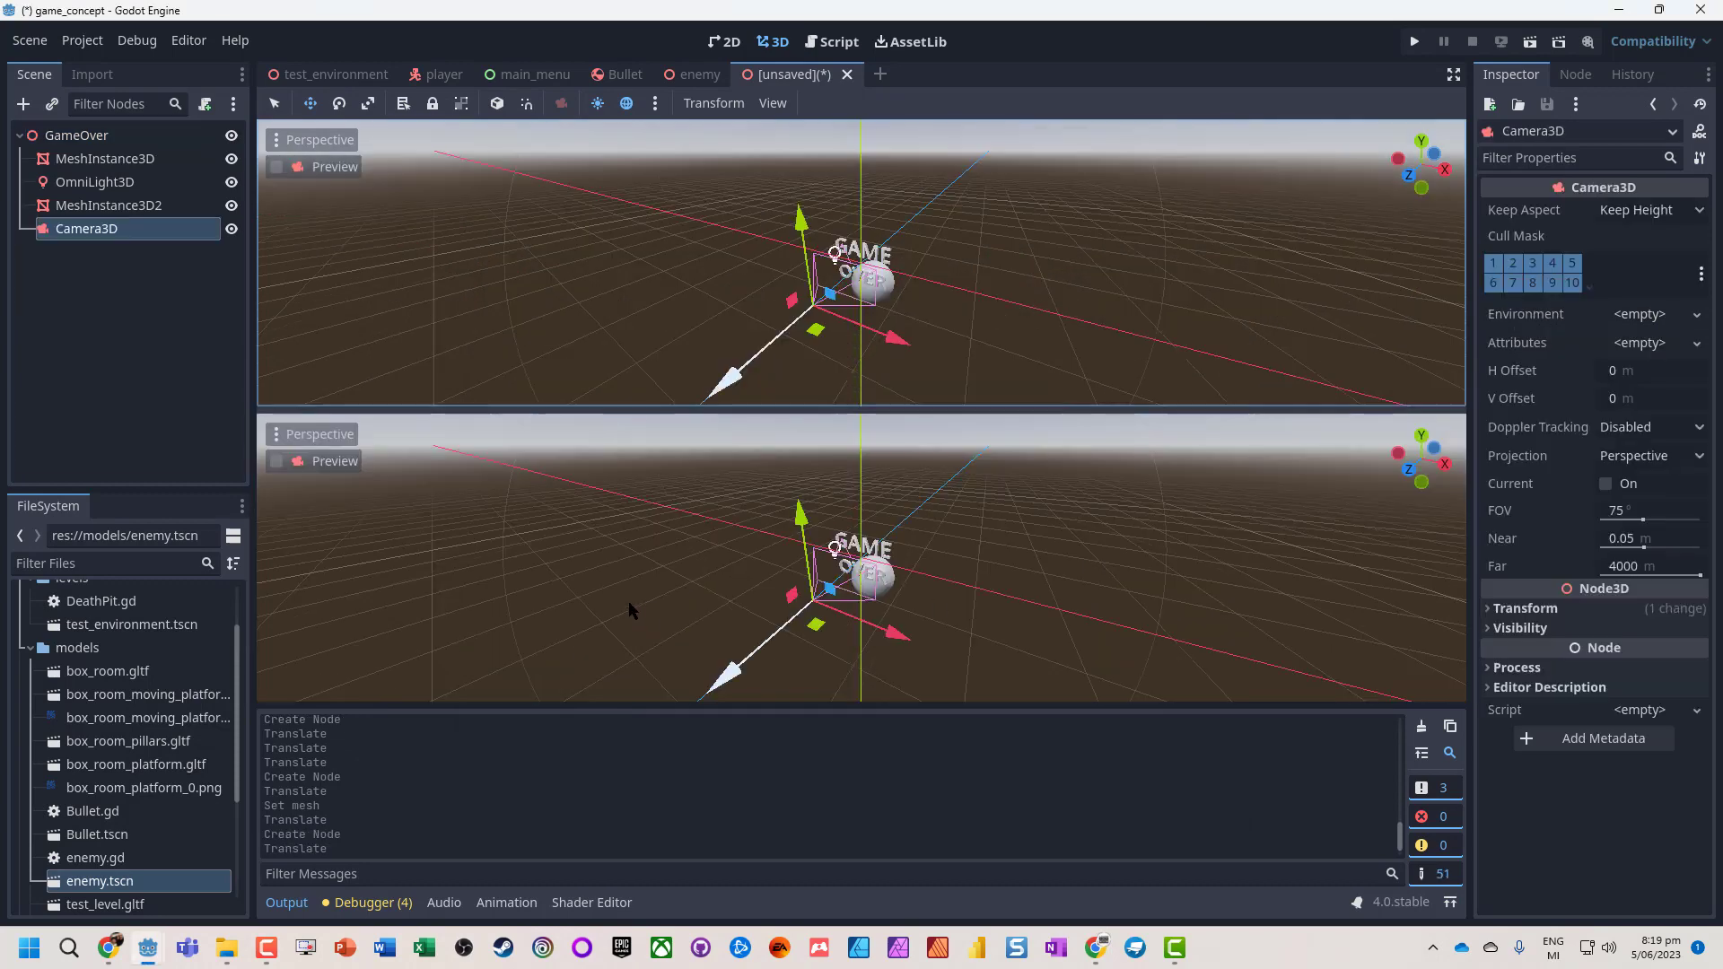
pyautogui.click(276, 461)
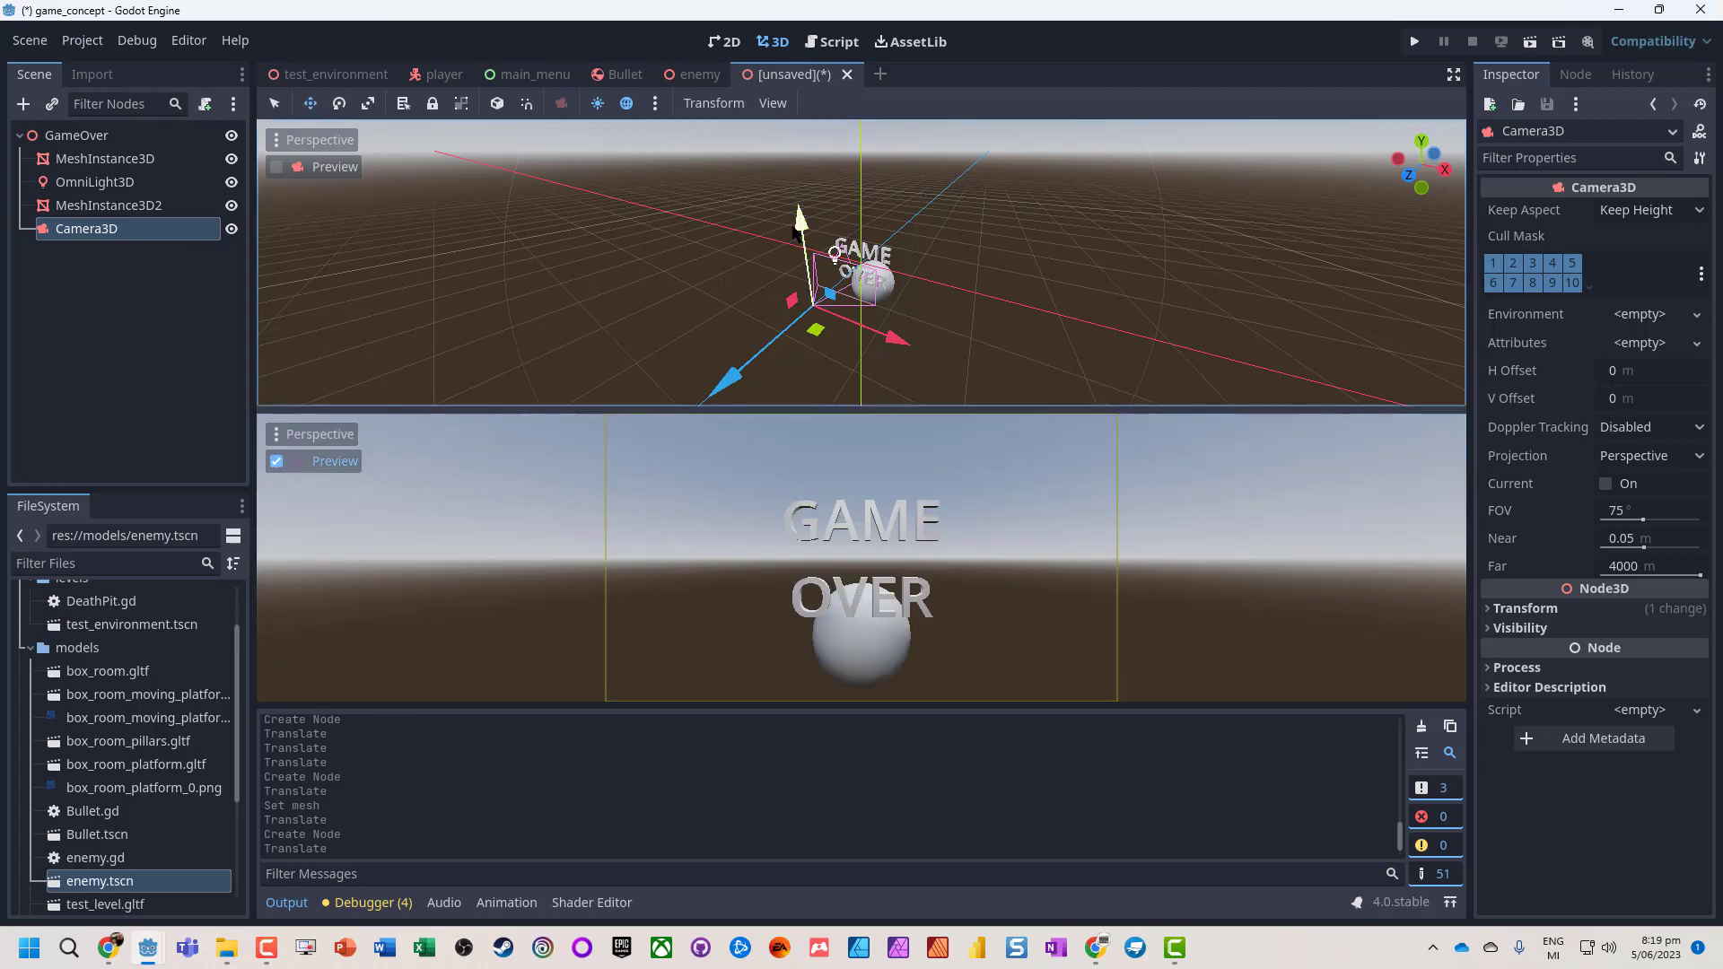
pyautogui.moveTo(800, 220); pyautogui.dragTo(796, 199)
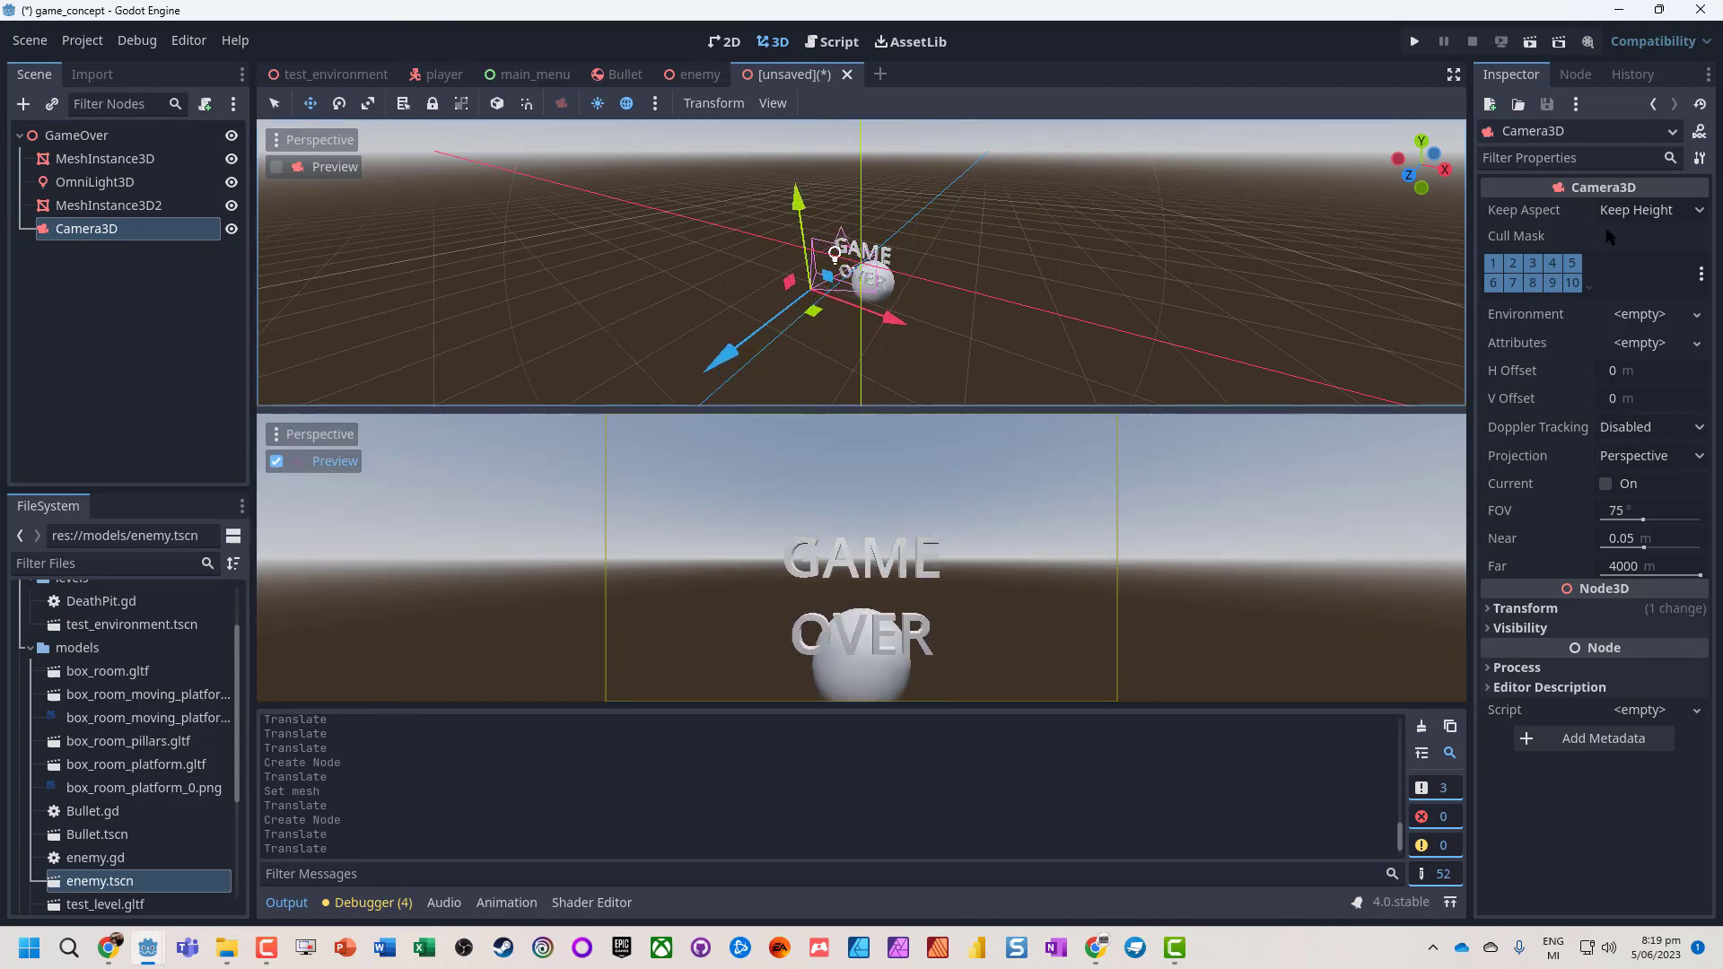
pyautogui.click(368, 103)
pyautogui.click(339, 103)
pyautogui.moveTo(765, 271); pyautogui.dragTo(784, 230)
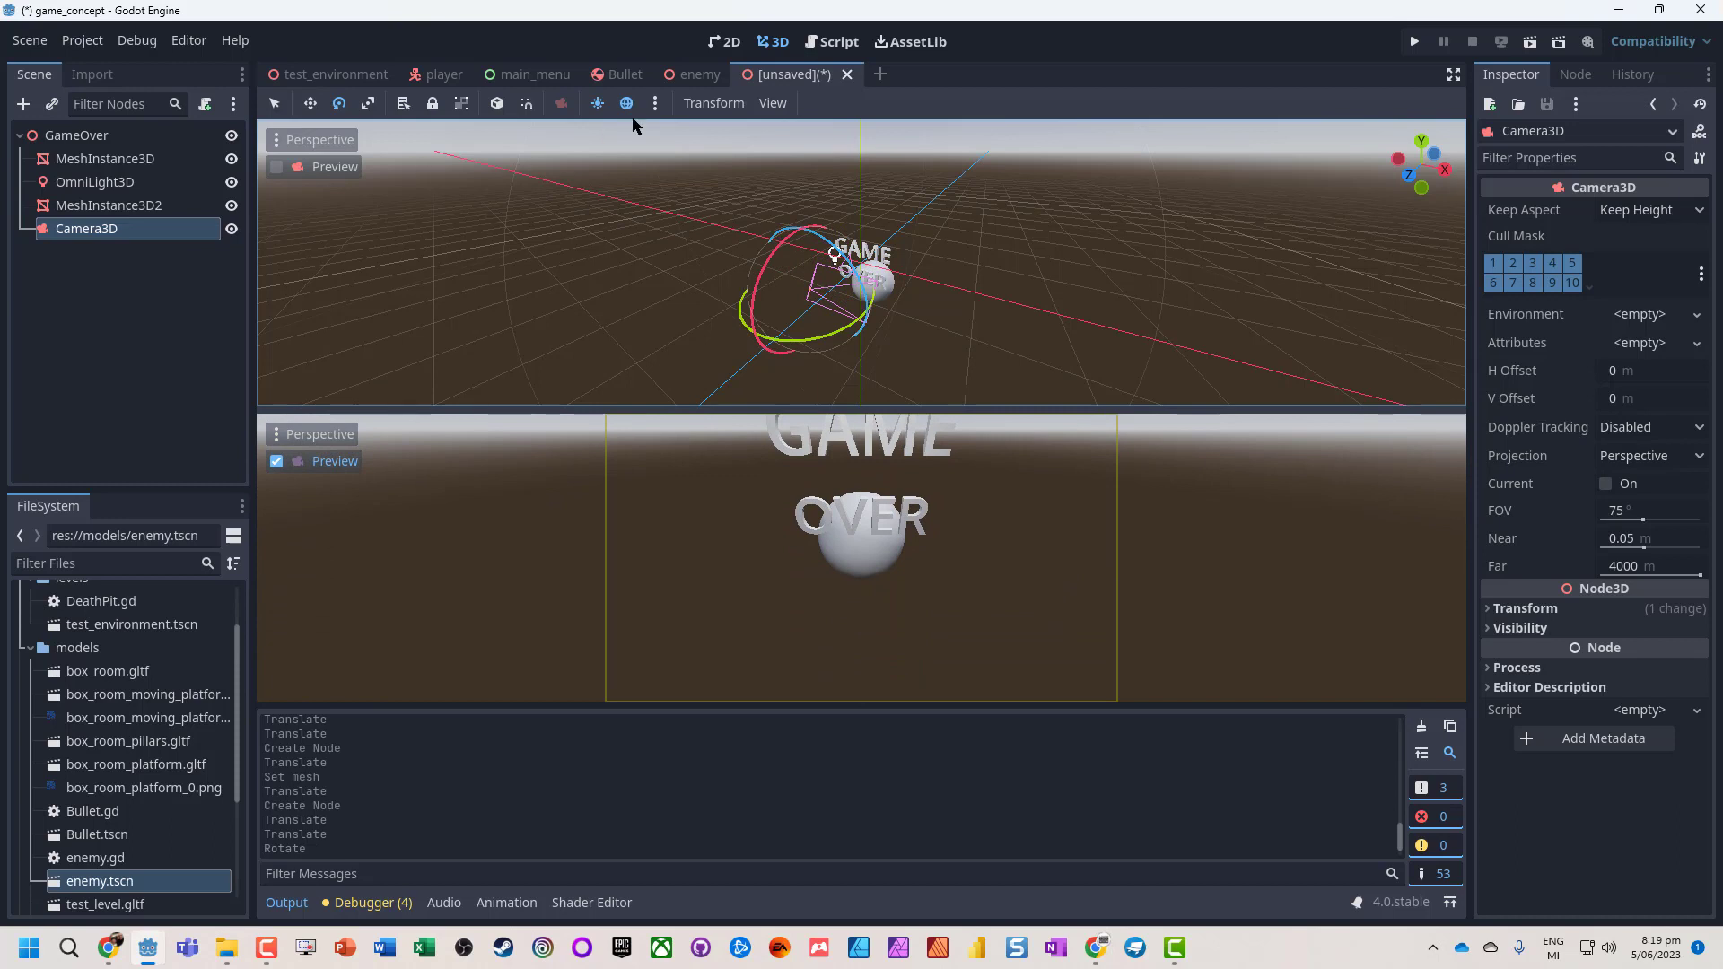
pyautogui.click(310, 103)
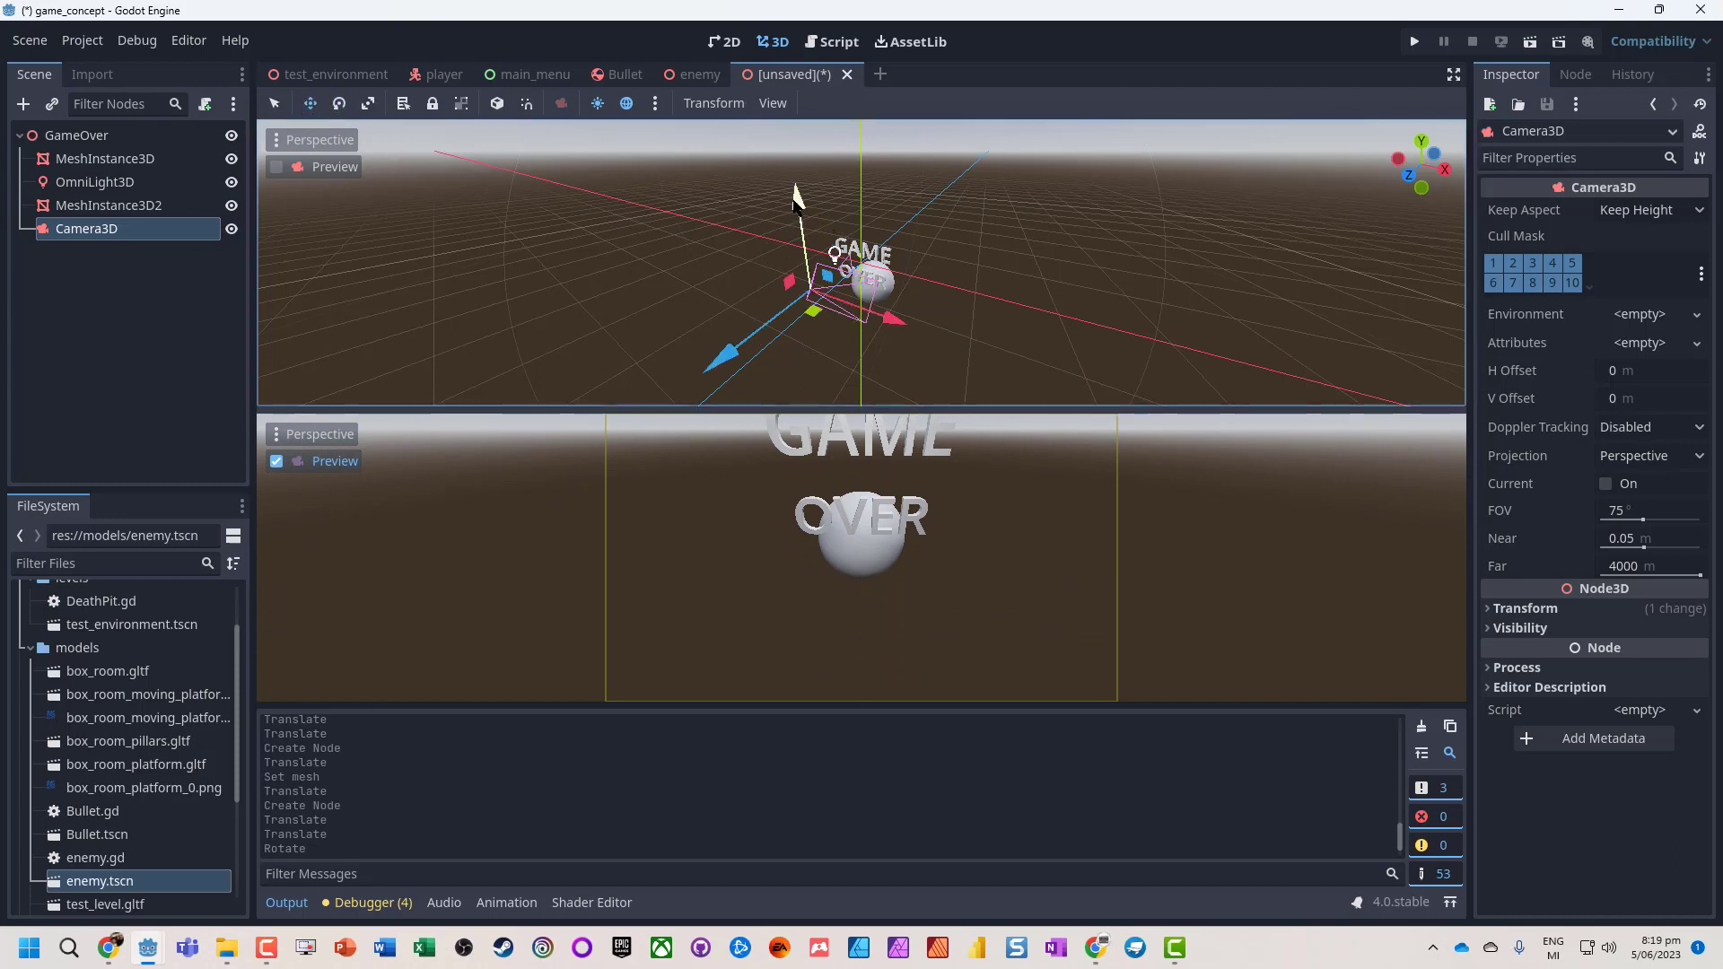
pyautogui.moveTo(796, 199); pyautogui.dragTo(764, 161)
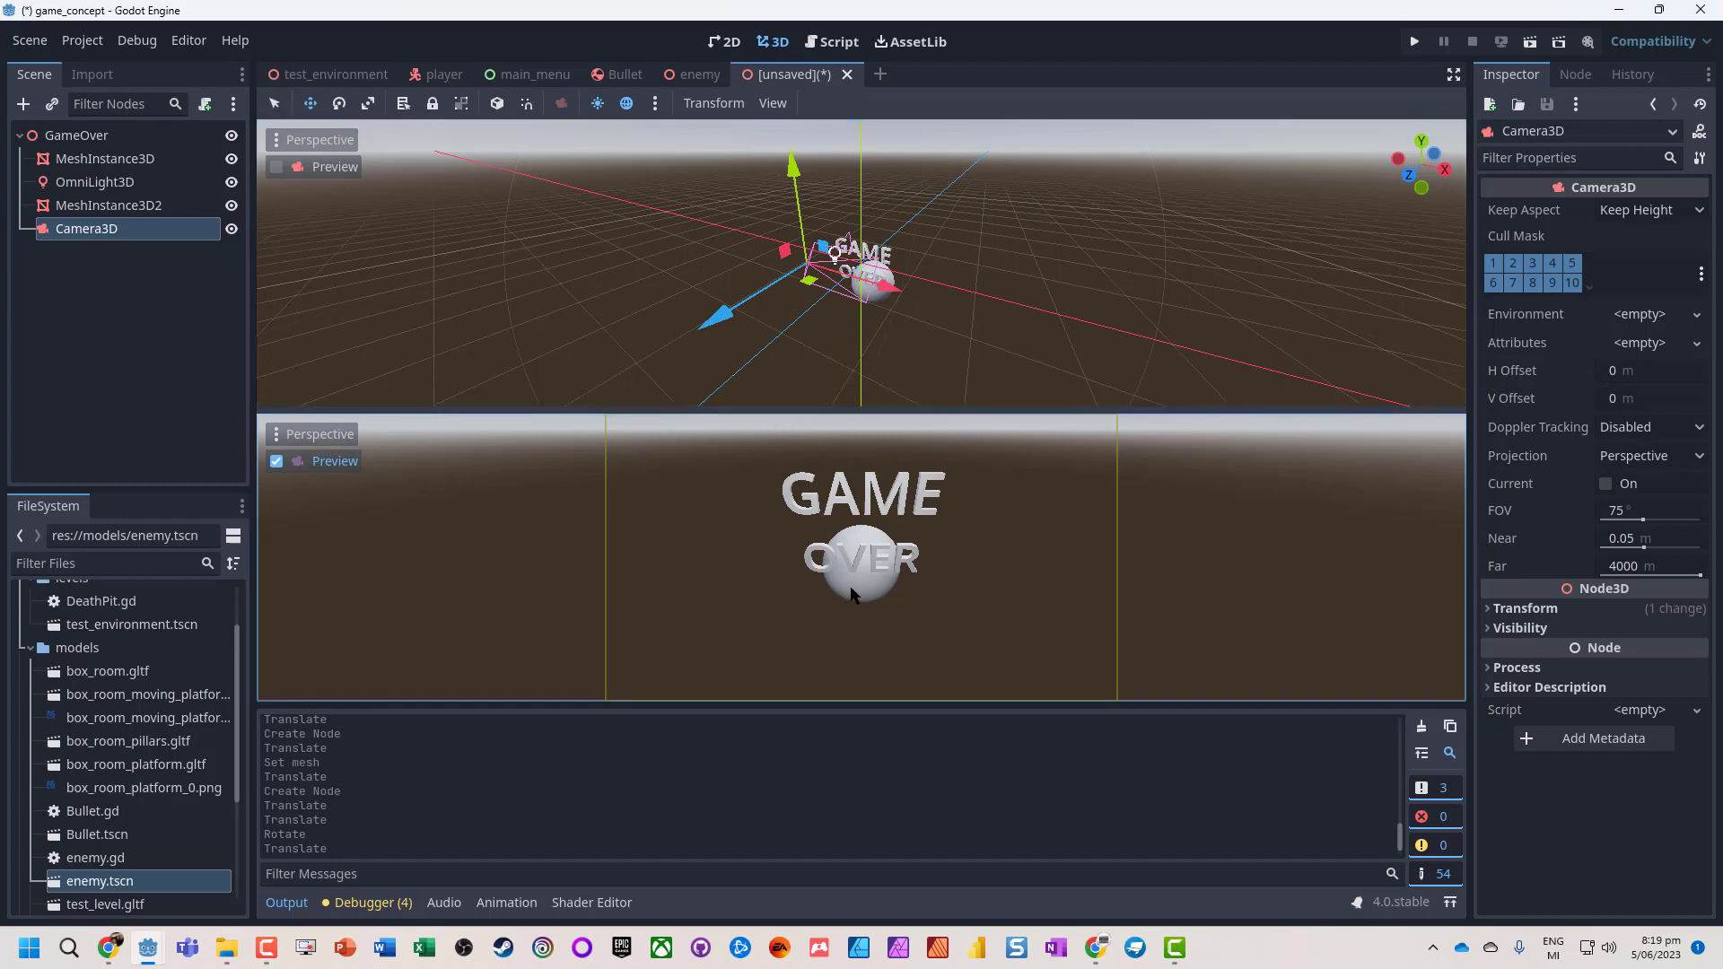
# Step: Lower the sphere beneath the text and save the scene as game_over.tscn
pyautogui.click(91, 204)
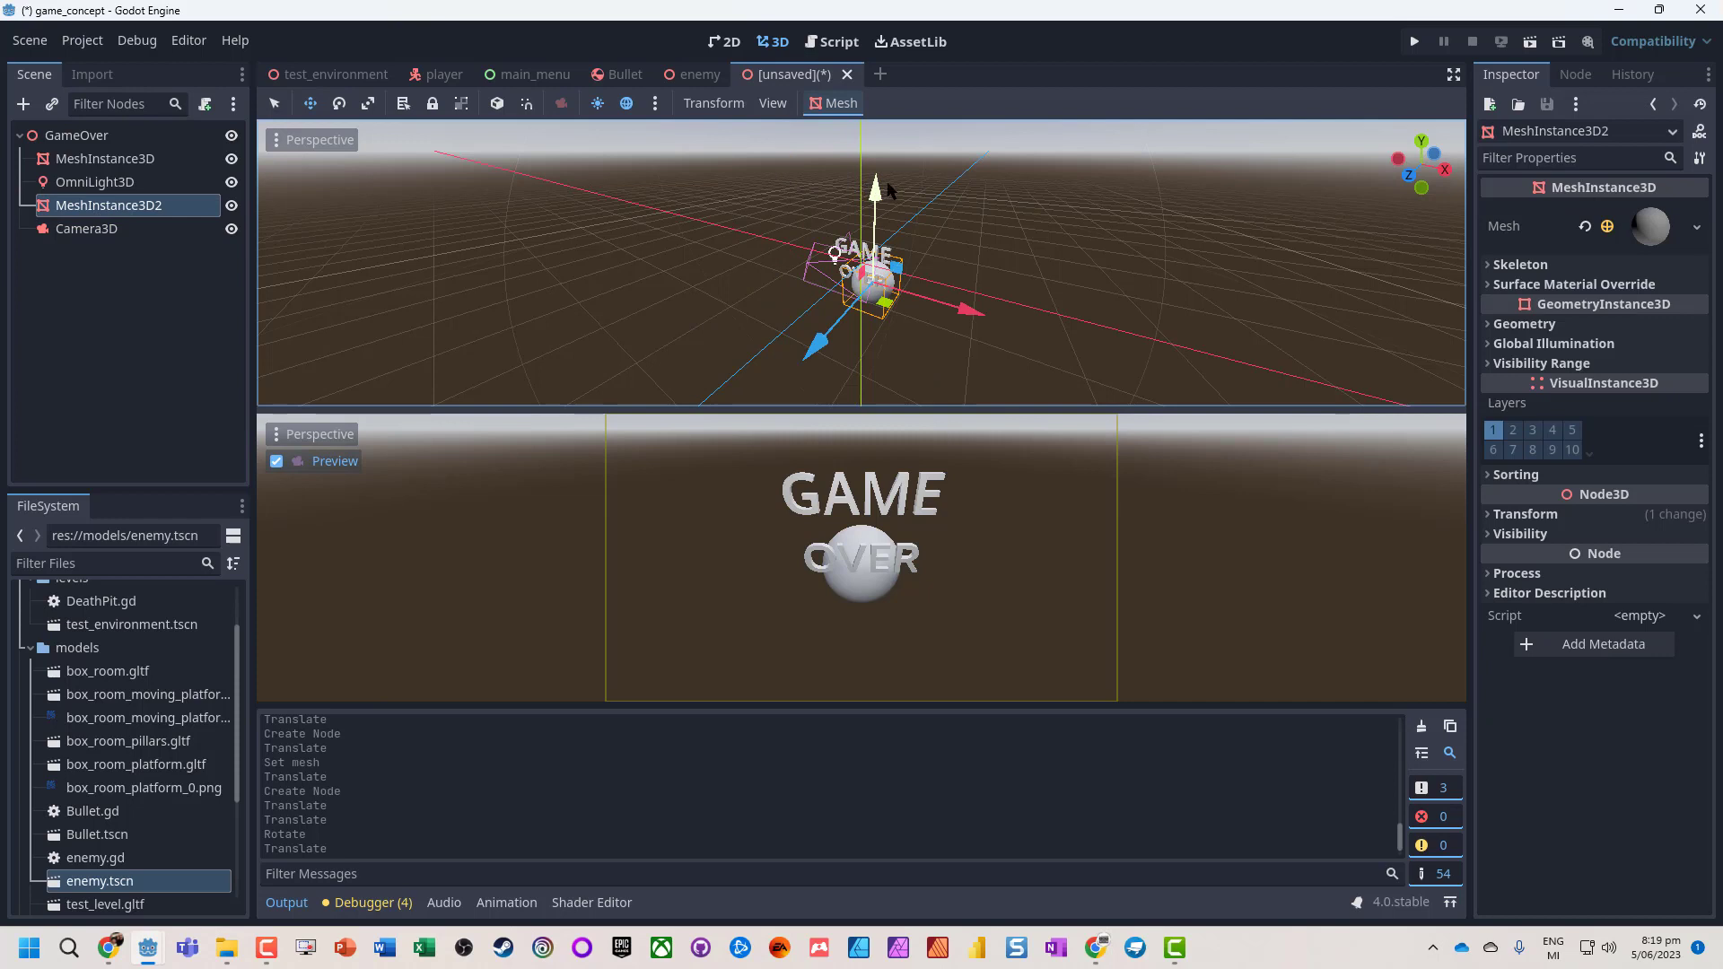
pyautogui.moveTo(877, 192); pyautogui.dragTo(867, 237)
pyautogui.hotkey('ctrl', 's')
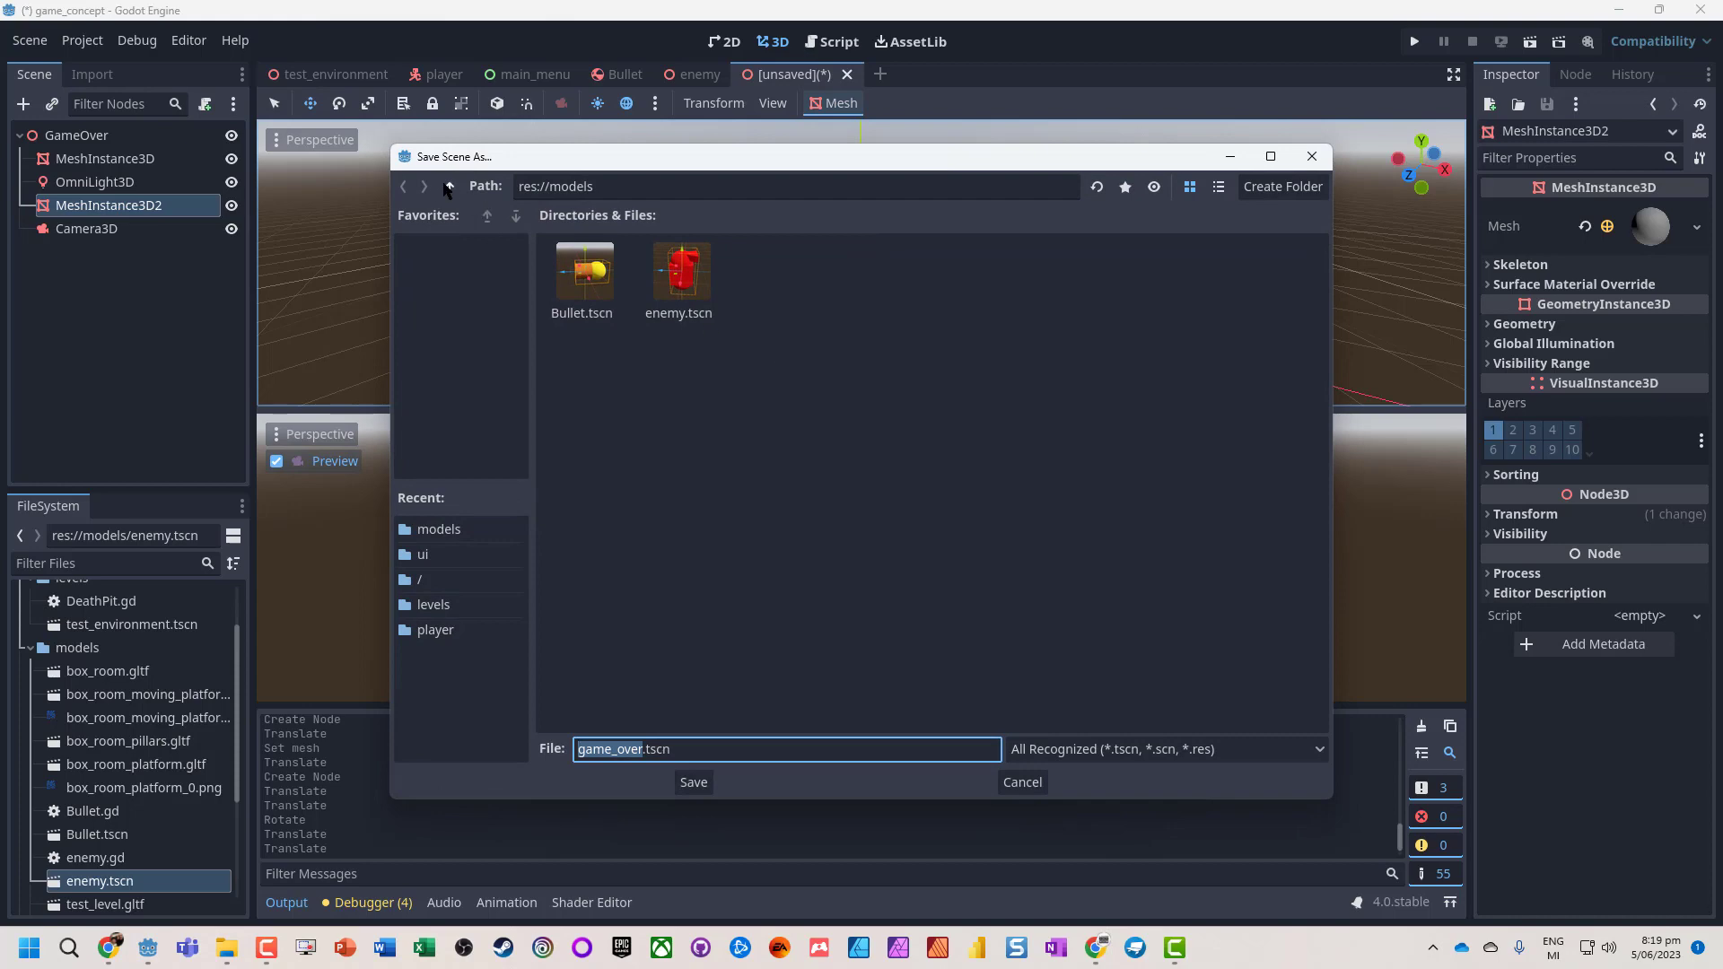
pyautogui.click(694, 781)
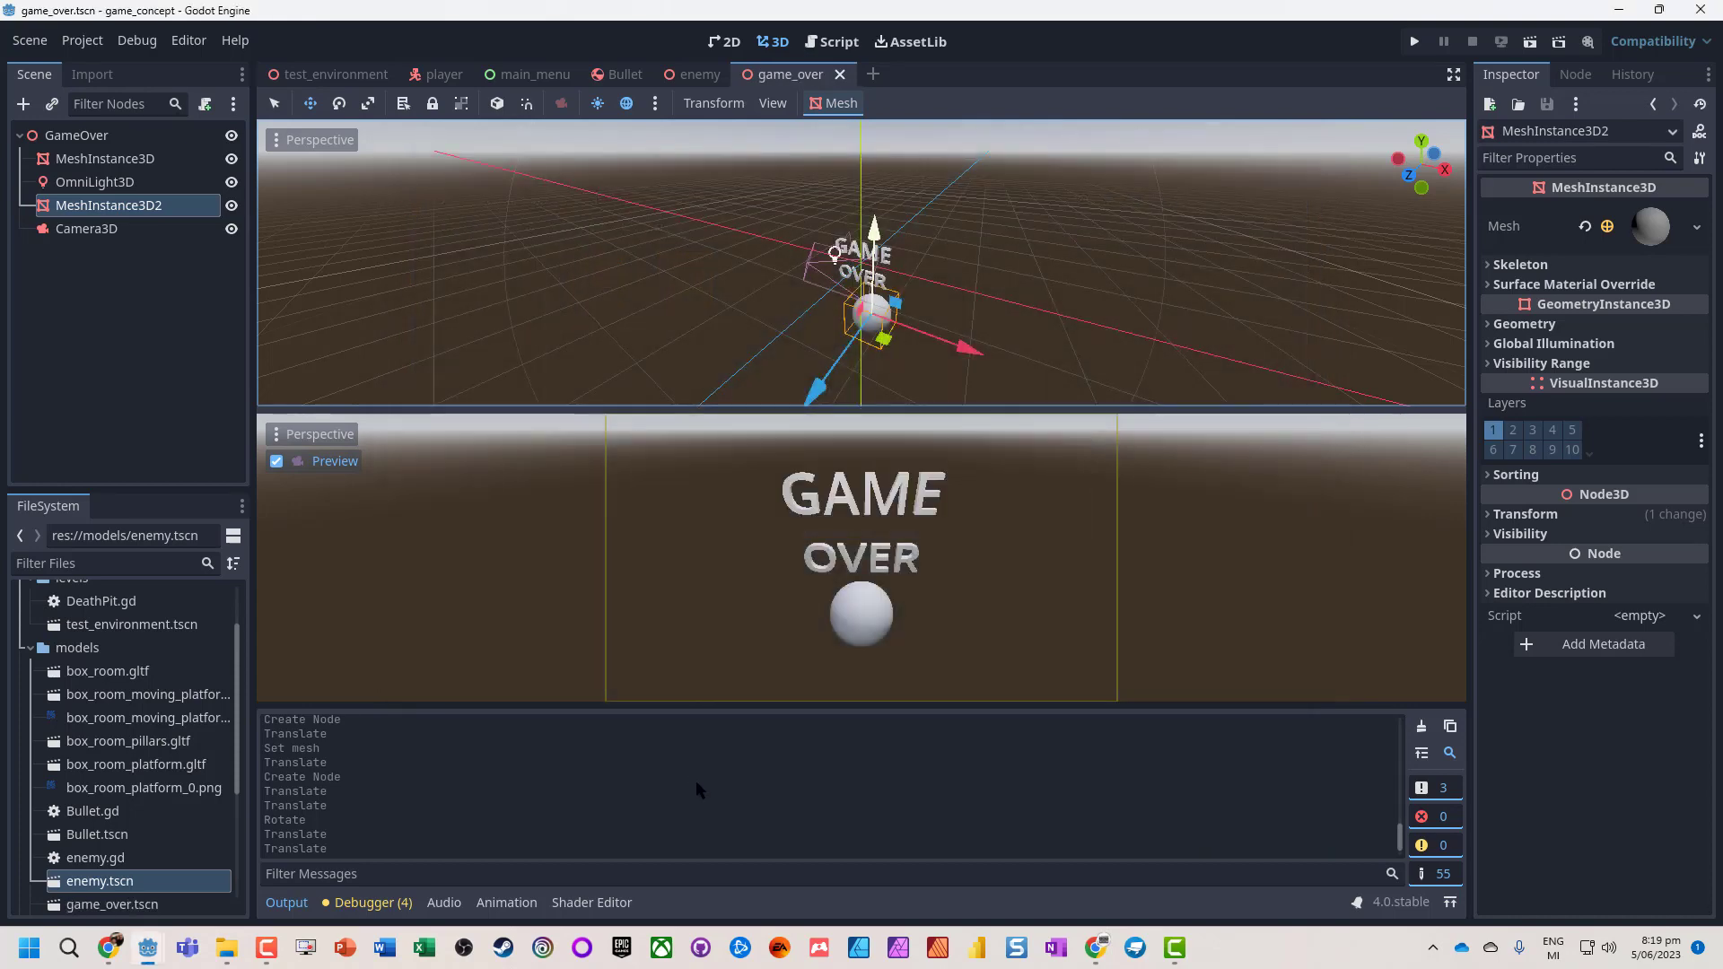
# Step: Add a Button child node to the GameOver root
pyautogui.rightClick(90, 142)
pyautogui.click(144, 149)
pyautogui.write('button')
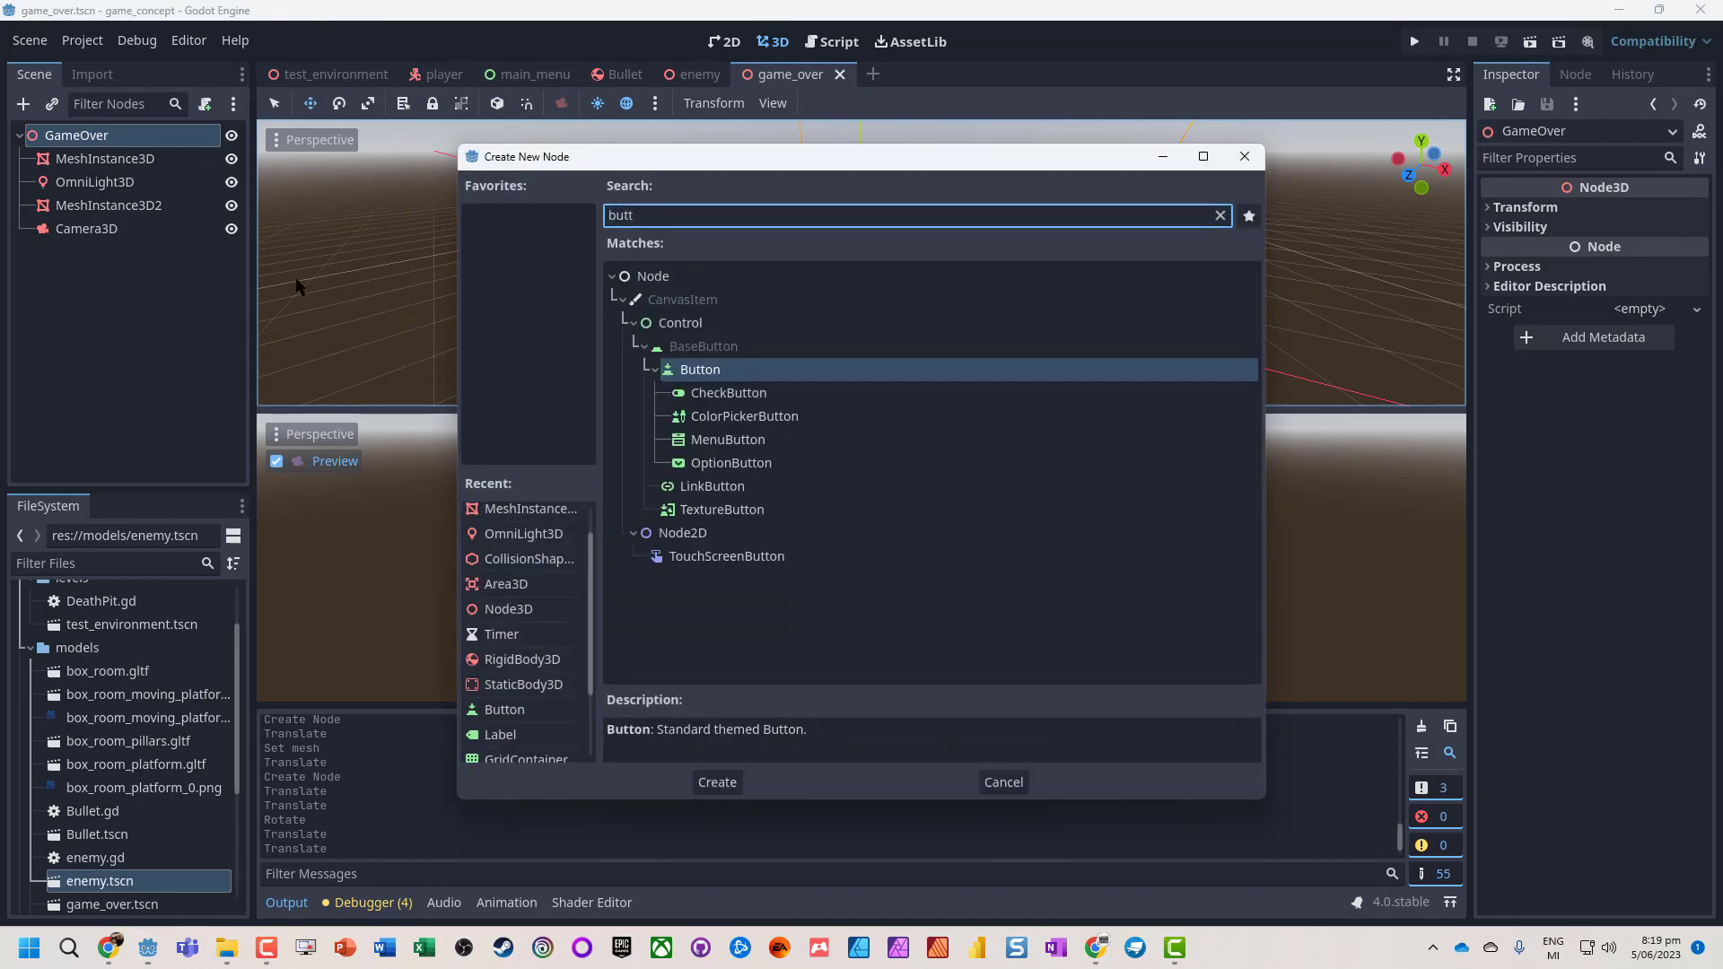
pyautogui.press('Return')
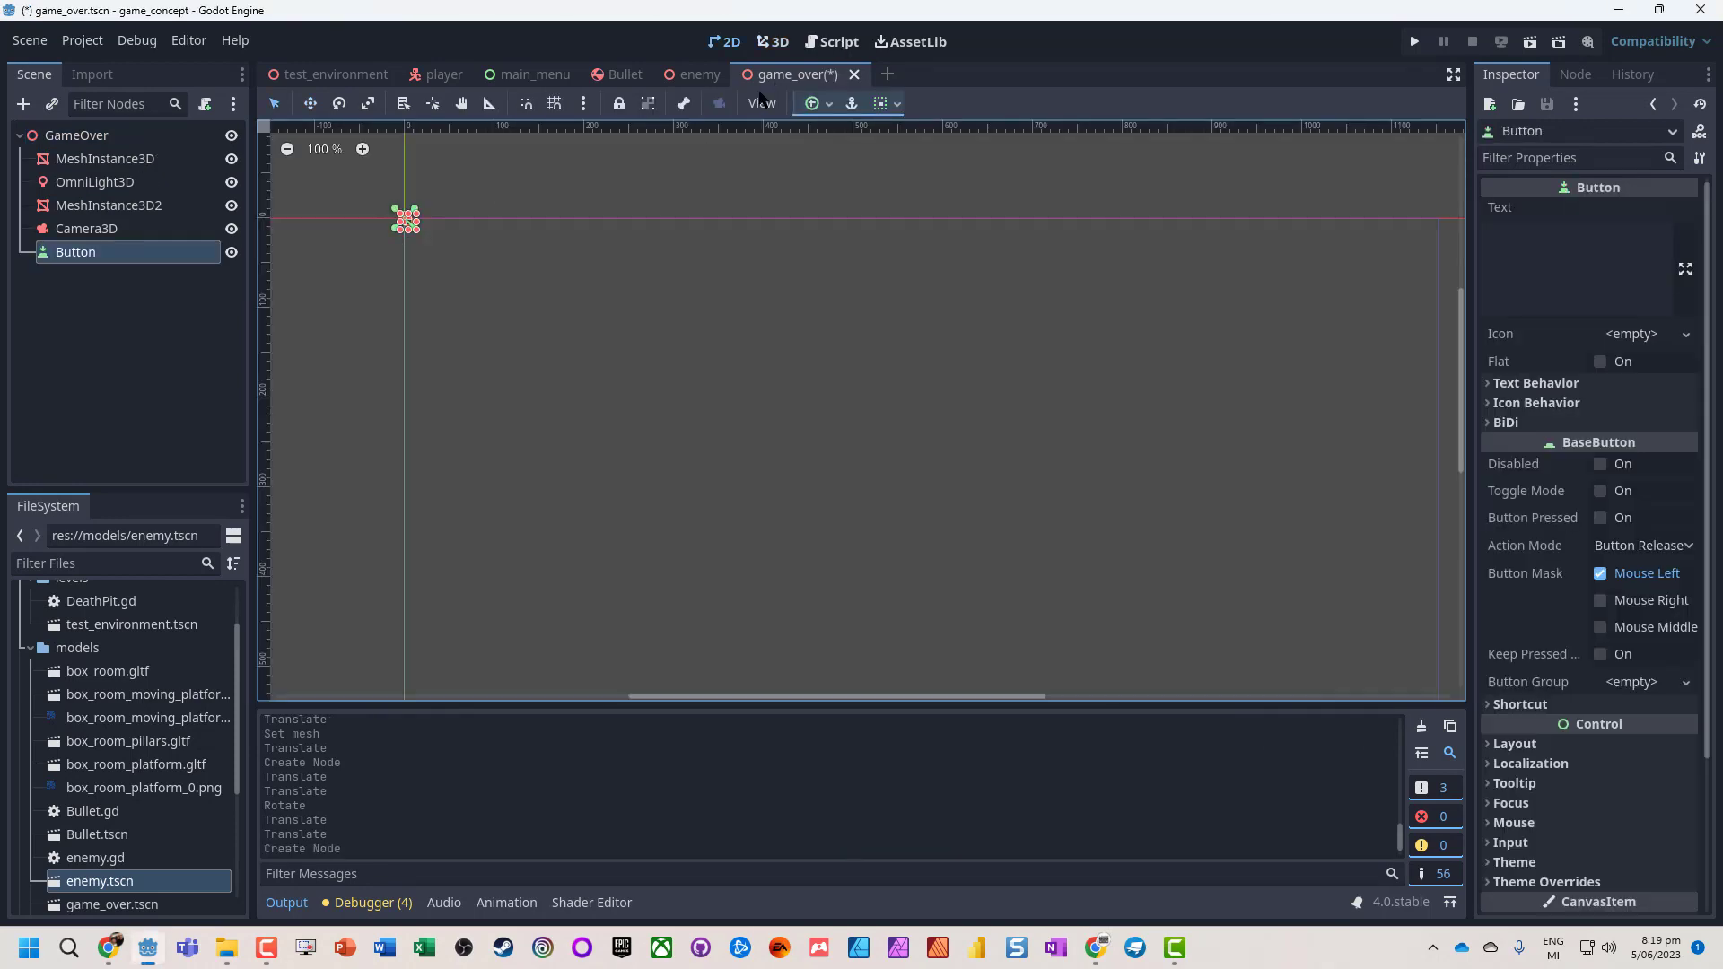
pyautogui.click(773, 42)
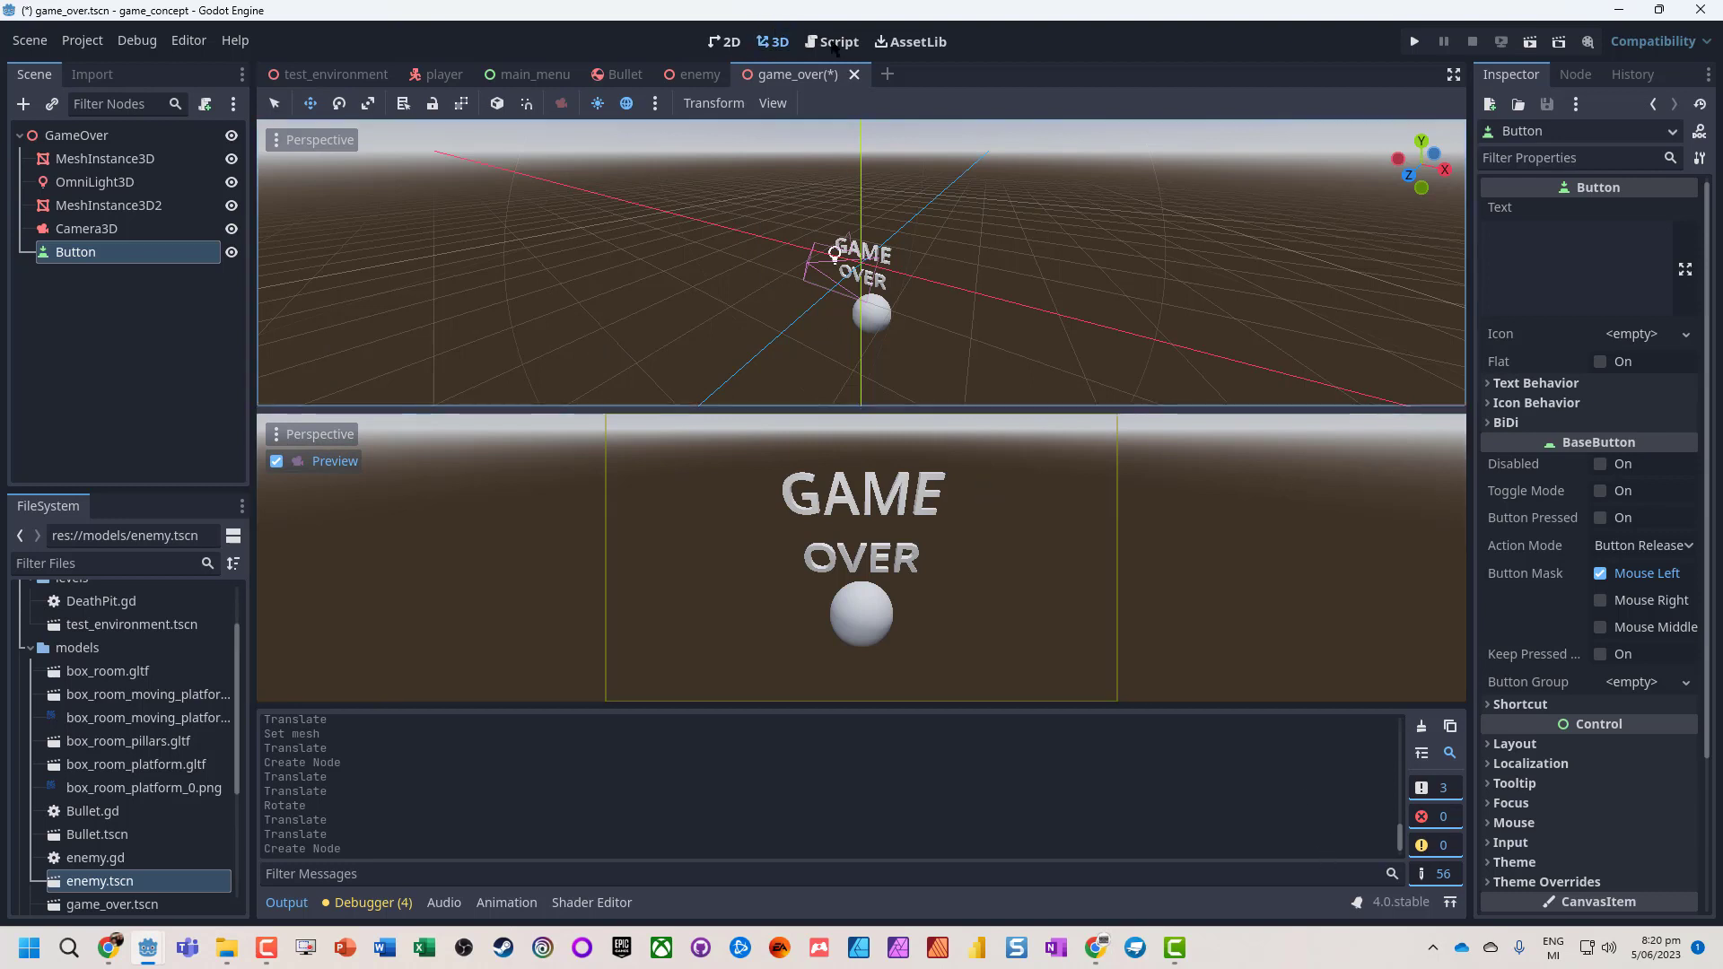
# Step: Set the Button's text to 'Main Menu'
pyautogui.click(727, 42)
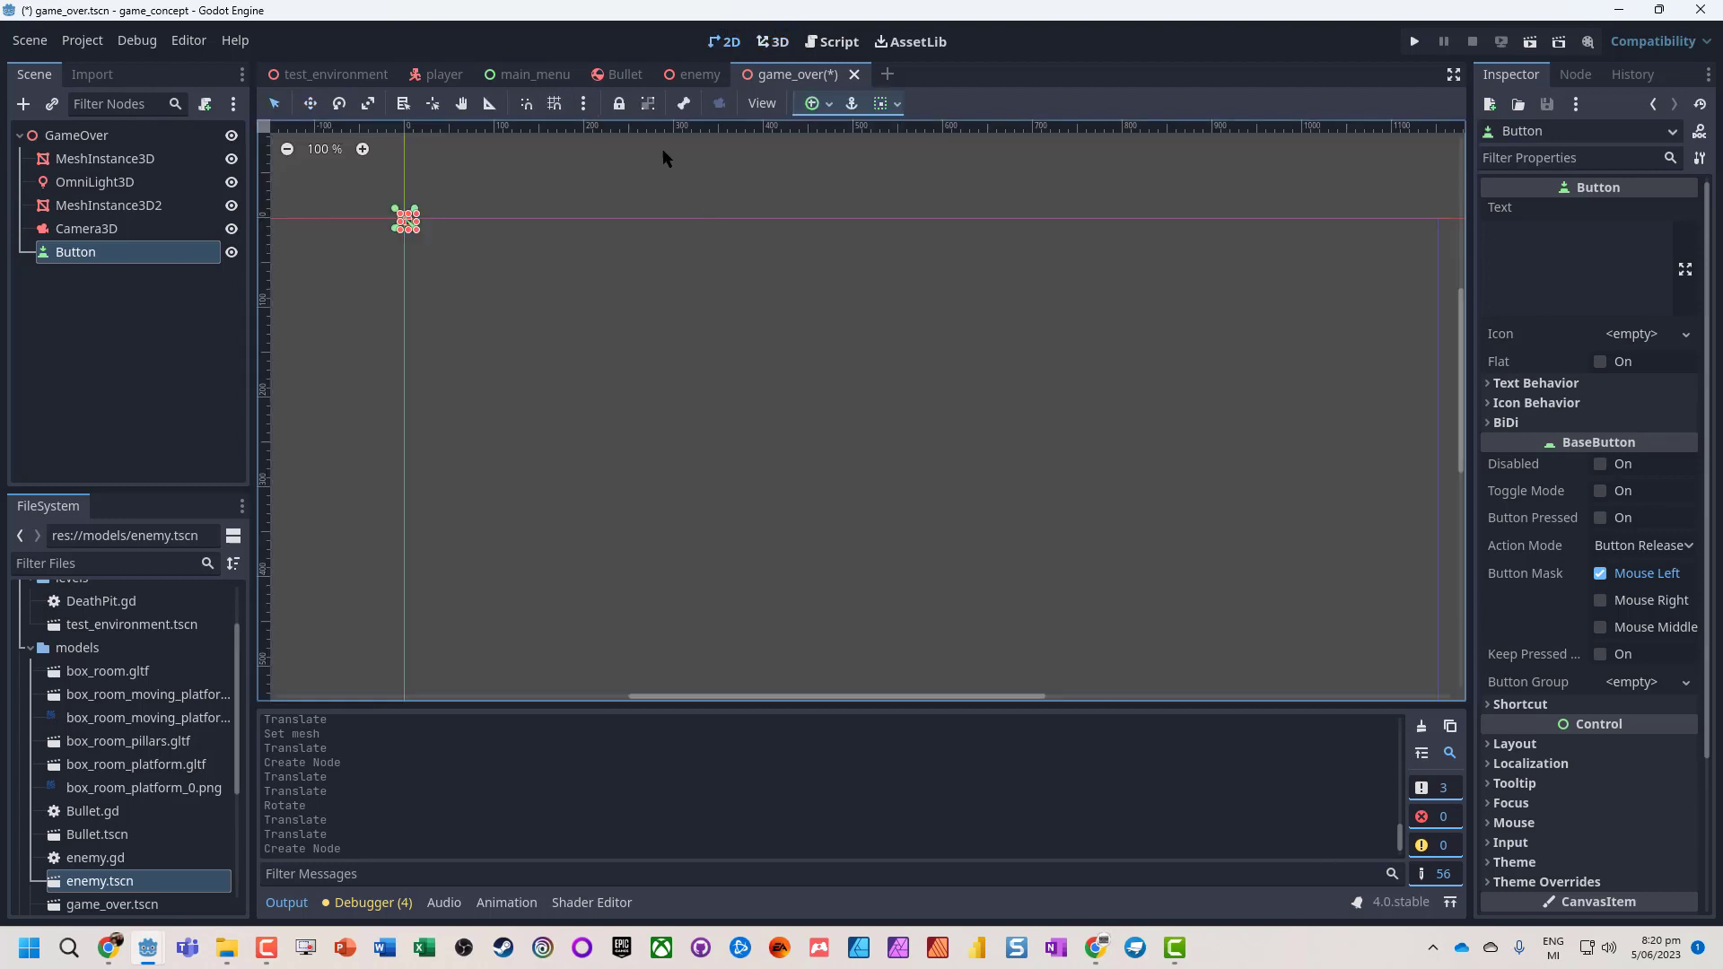
pyautogui.click(1560, 243)
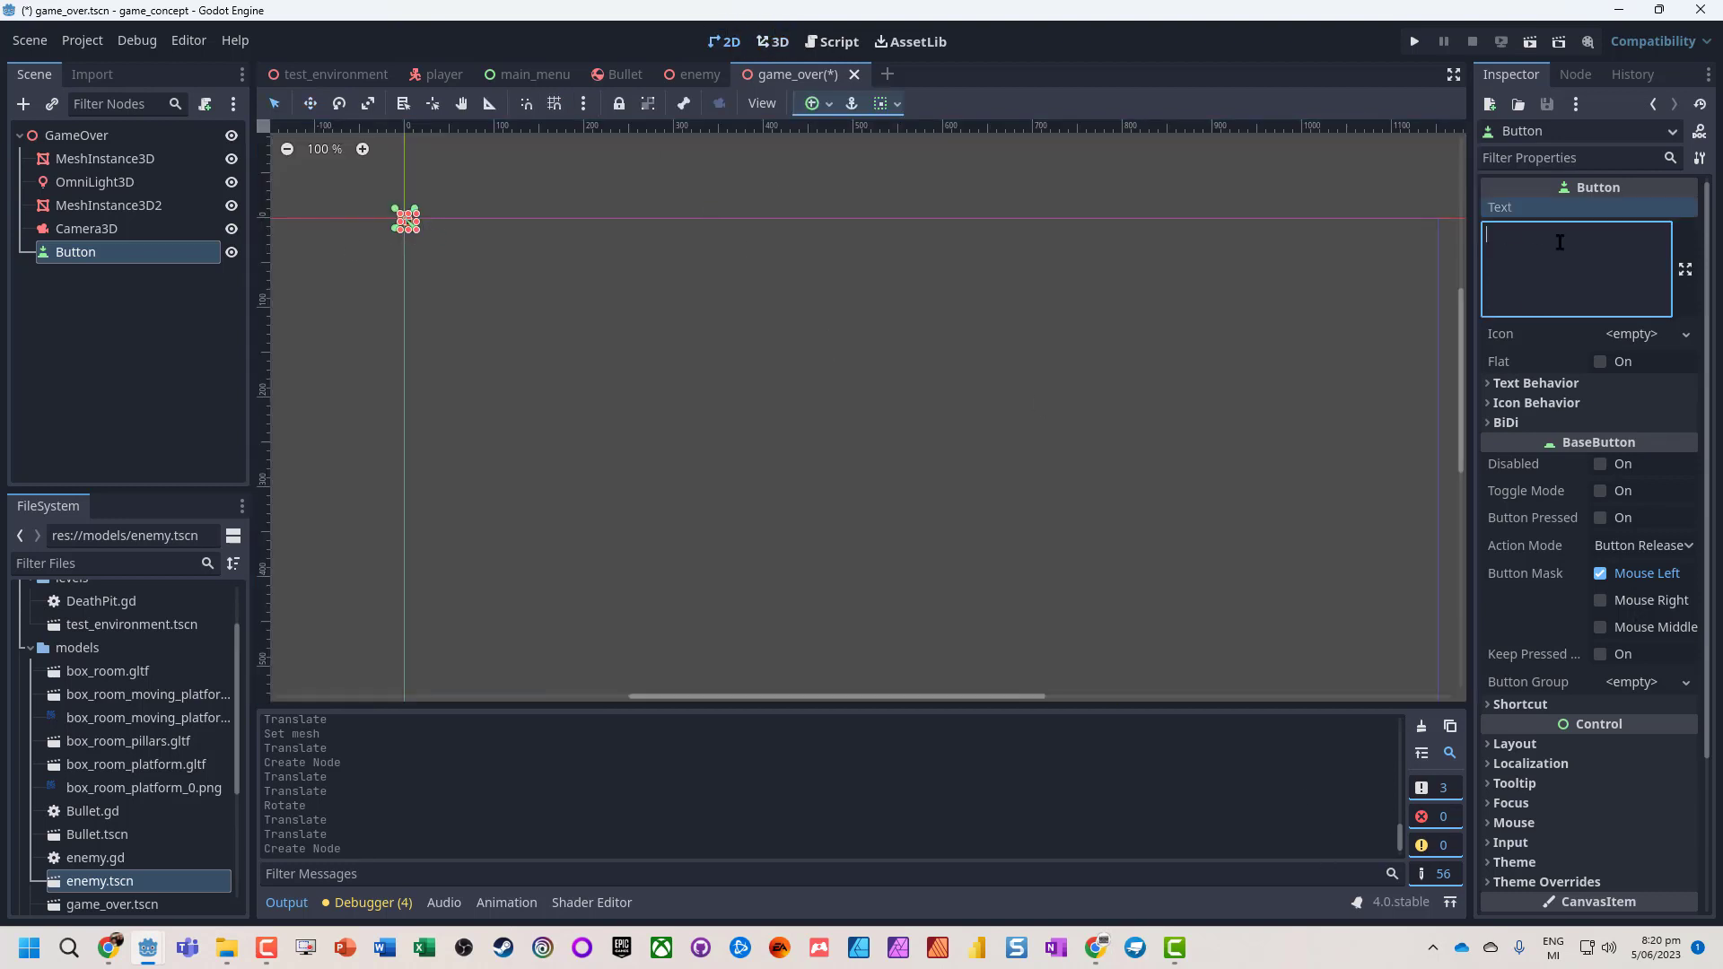
pyautogui.write('Main Menu')
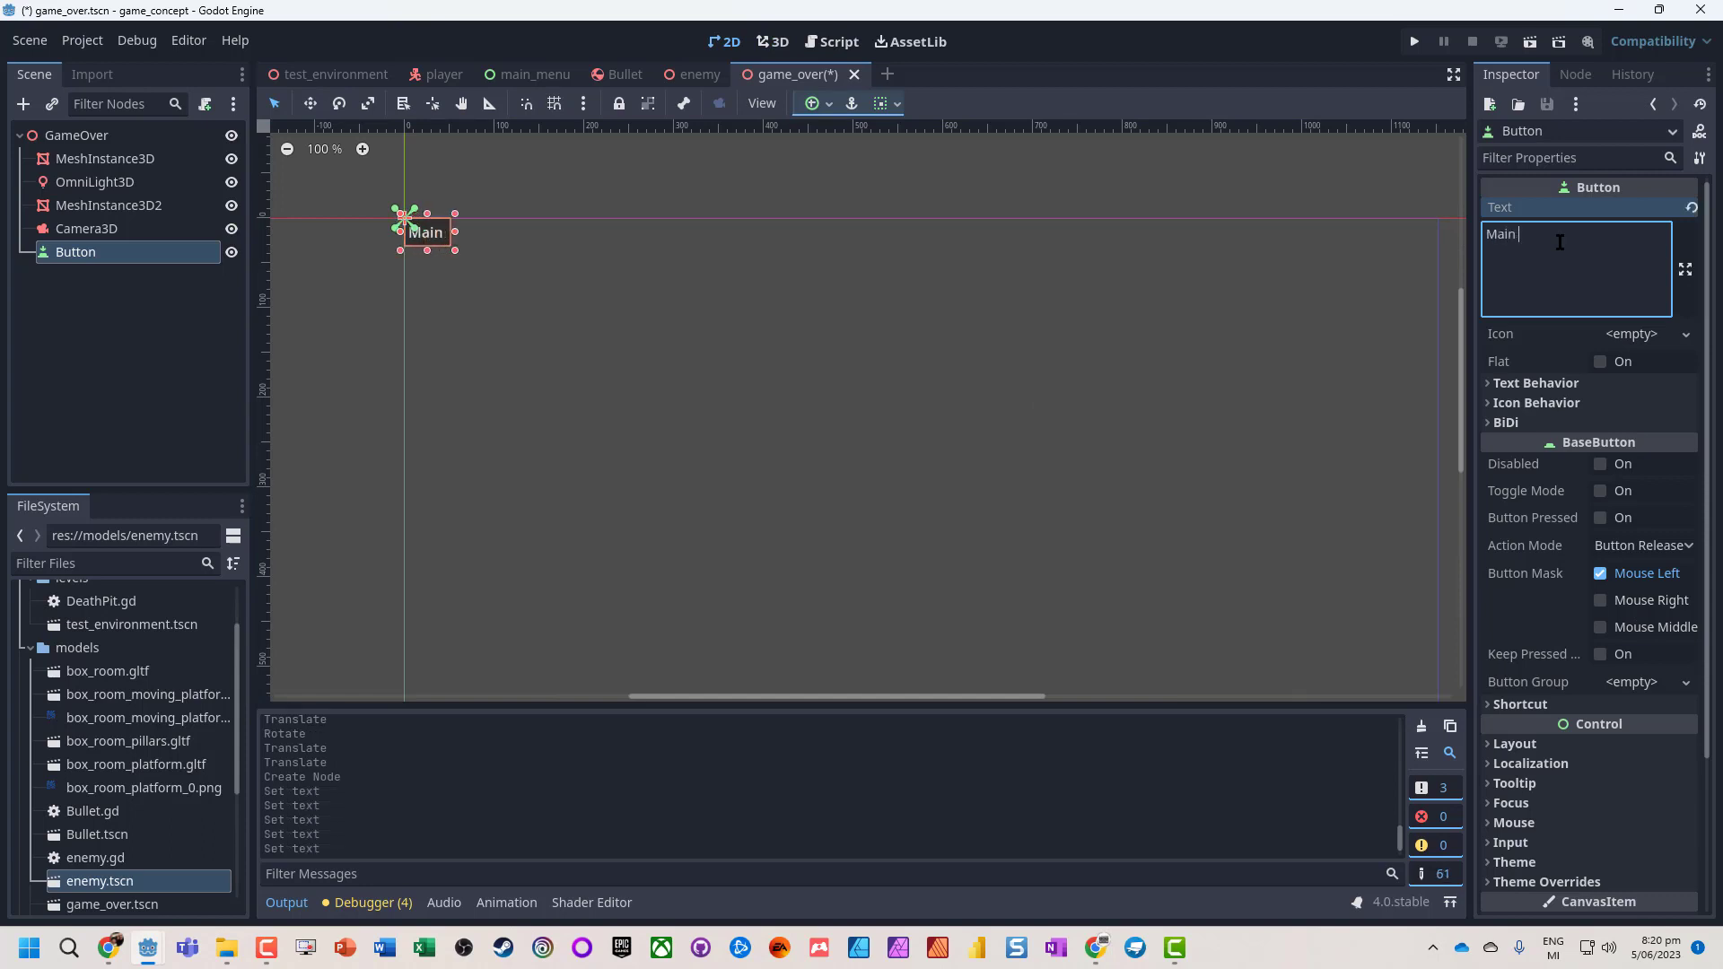
# Step: Set the button's vertical size flags to center and expand
pyautogui.click(894, 105)
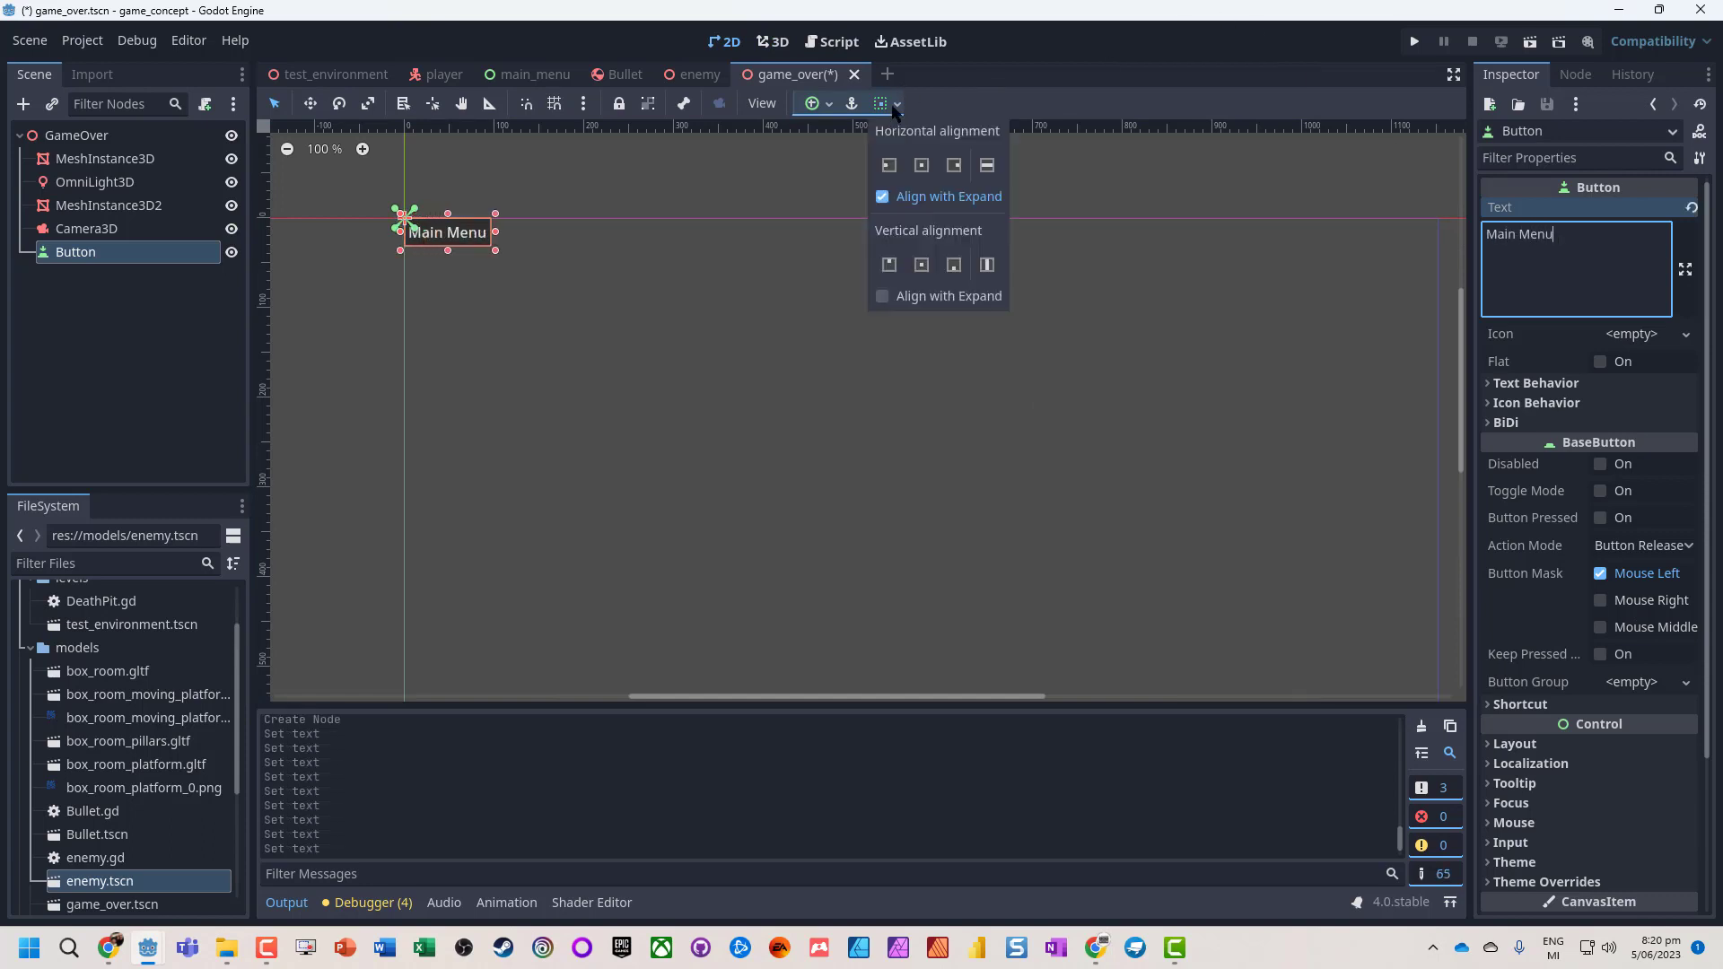
pyautogui.click(925, 271)
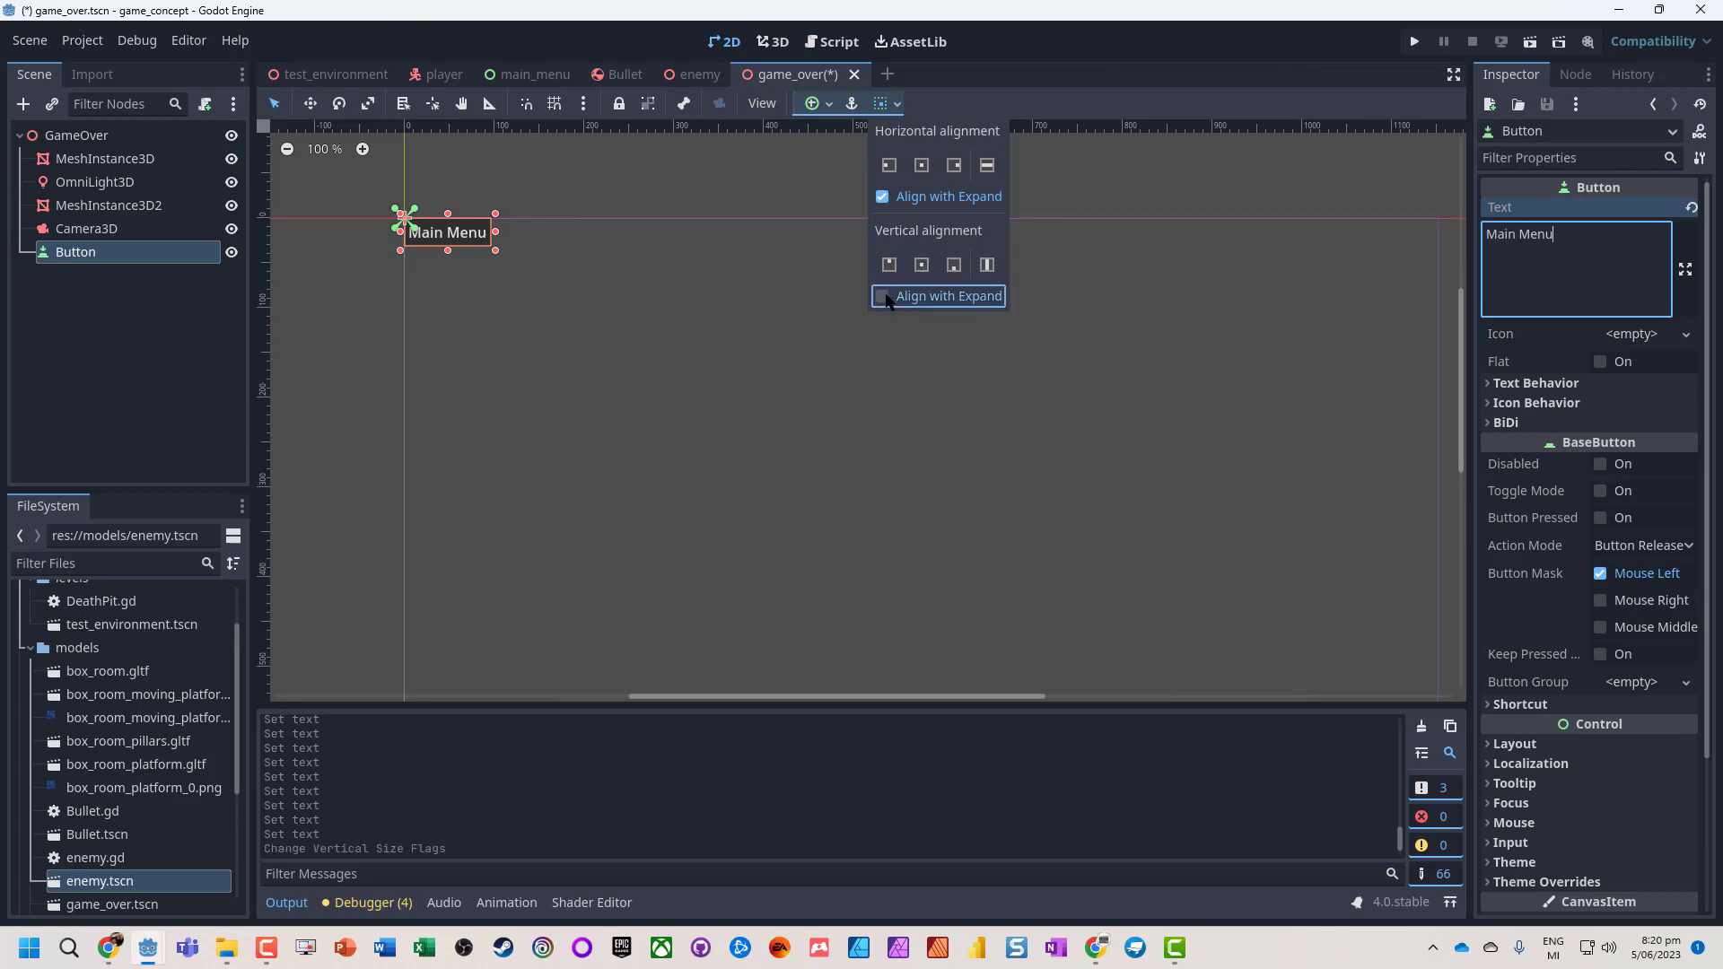
pyautogui.click(910, 295)
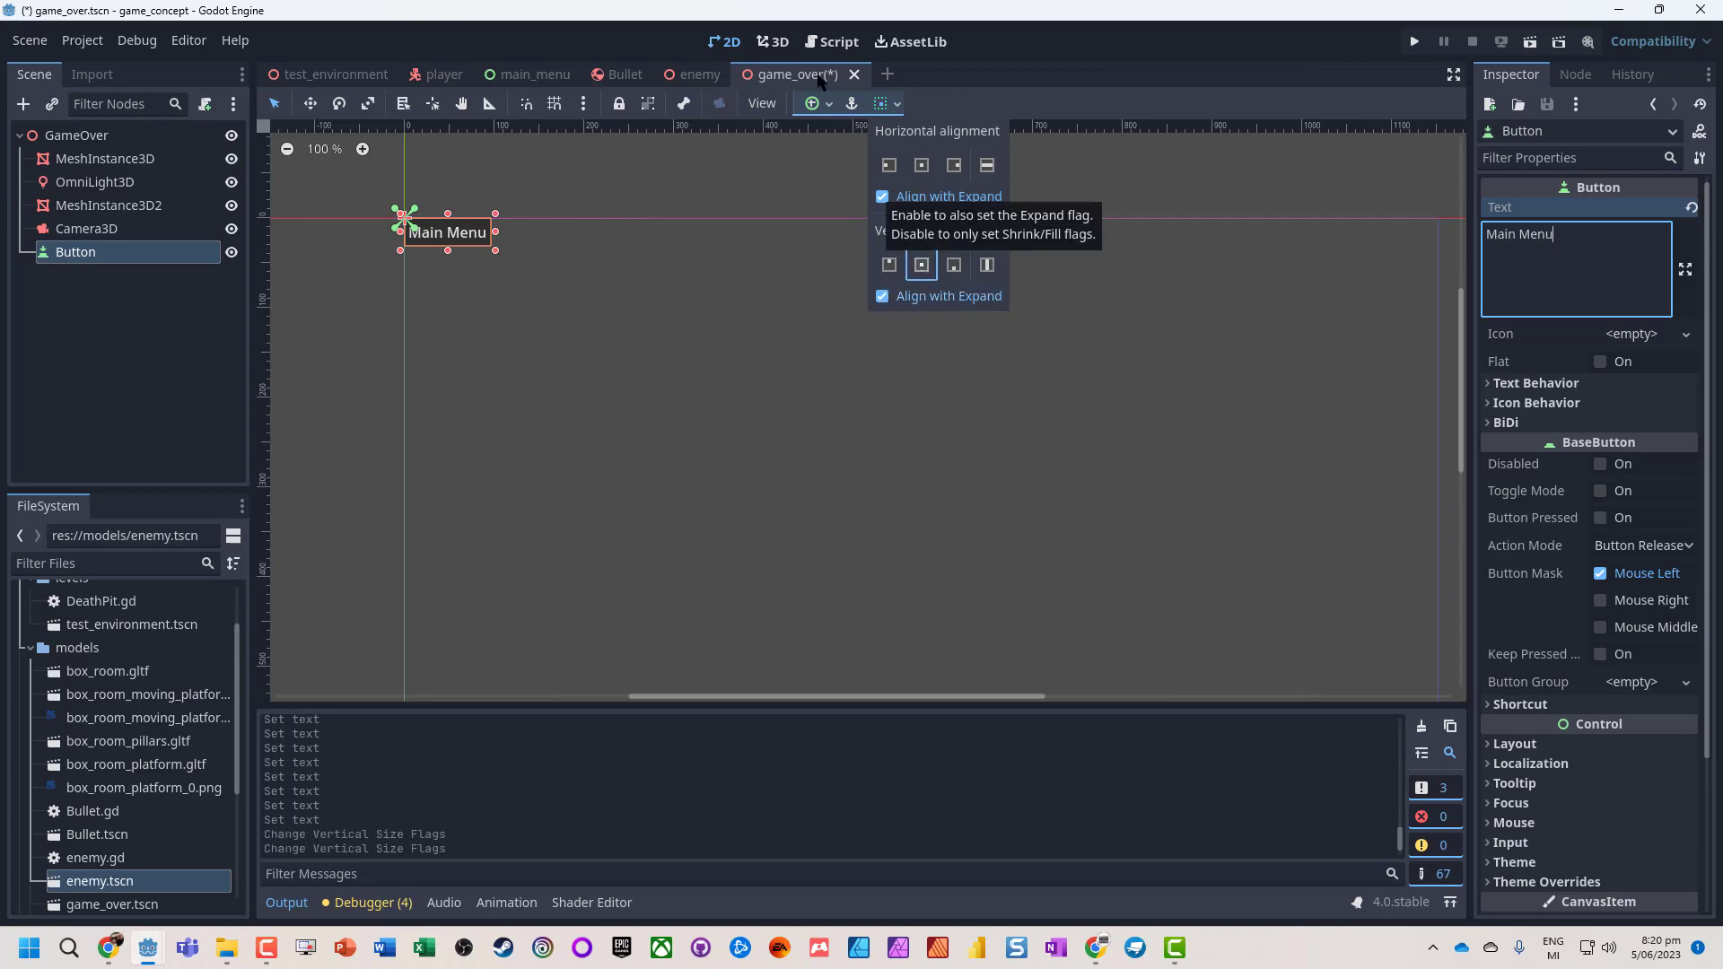
pyautogui.scroll(-6, 656, 265)
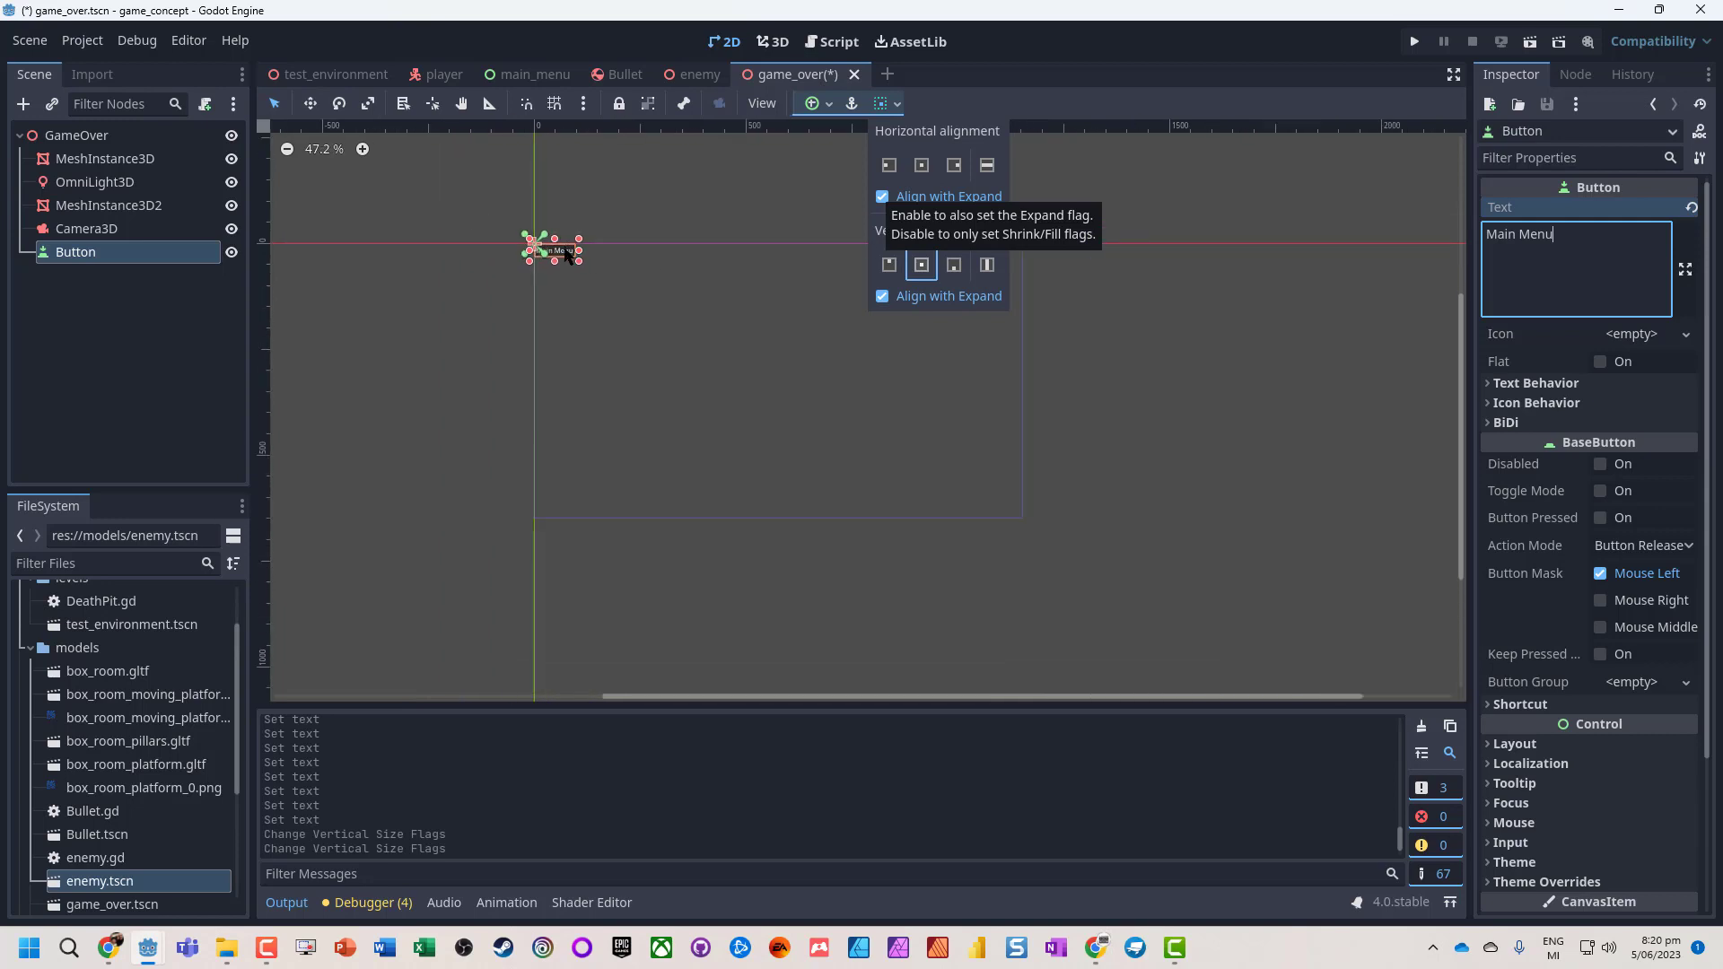
pyautogui.click(575, 265)
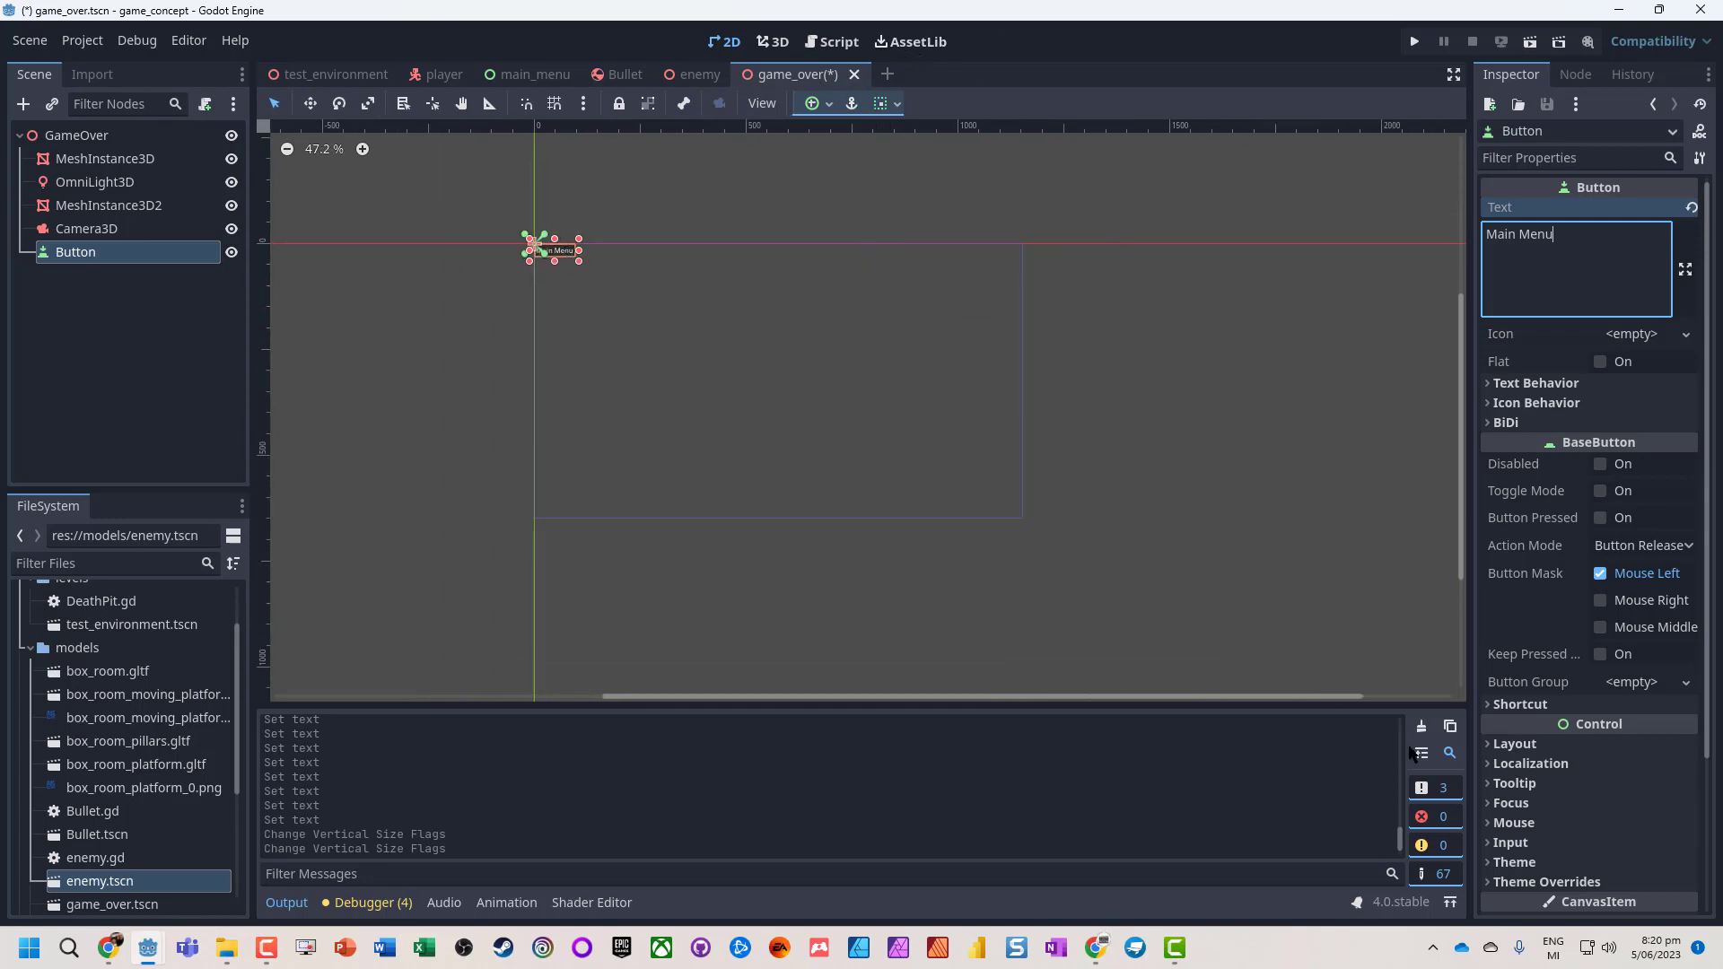
# Step: Undo the stray move, anchor the button to Center, nudge it up, and return to 3D
pyautogui.hotkey('ctrl', 'z')
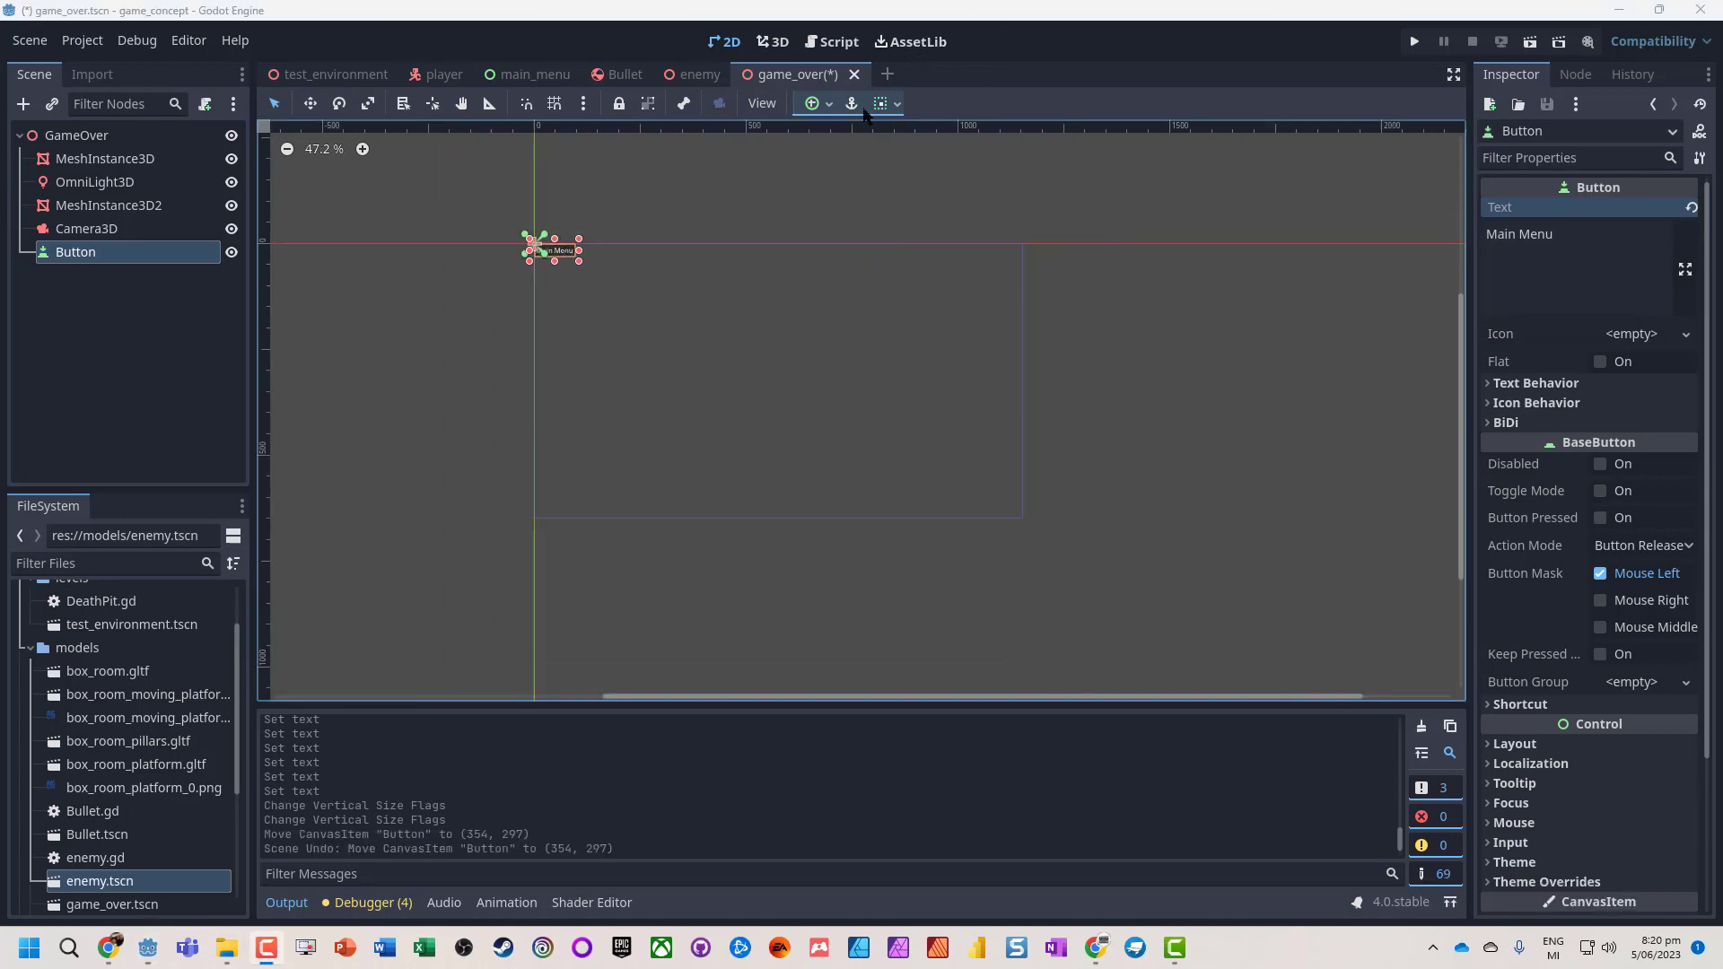
pyautogui.click(830, 105)
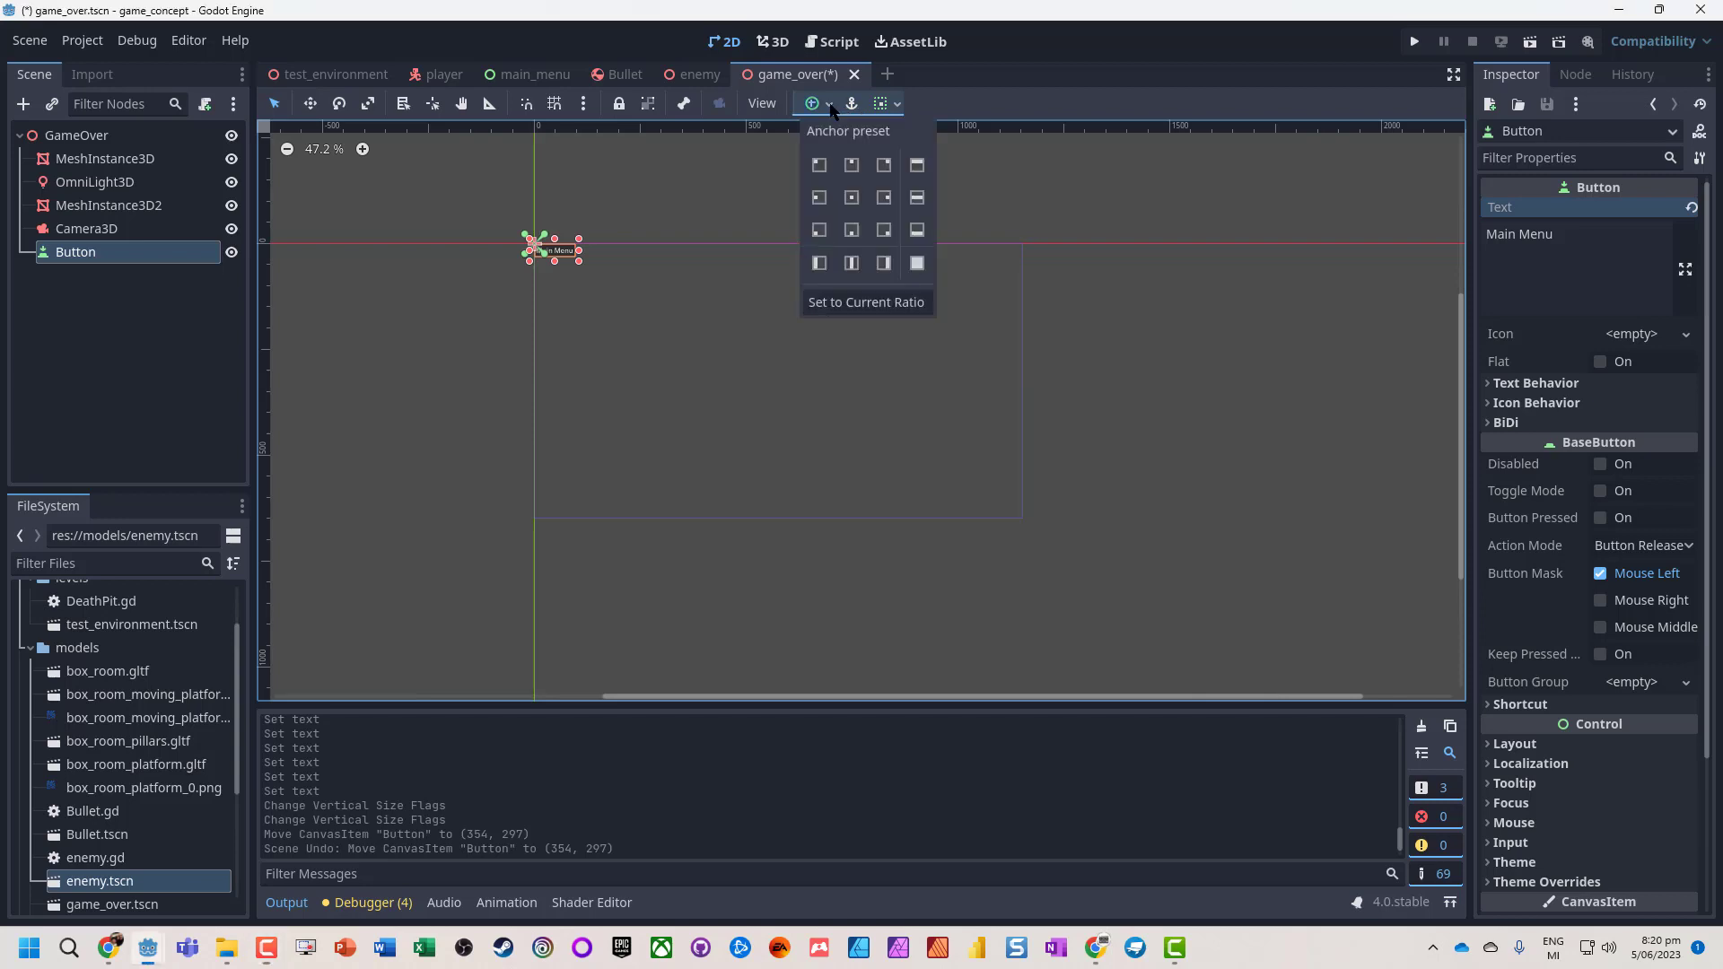
pyautogui.click(852, 229)
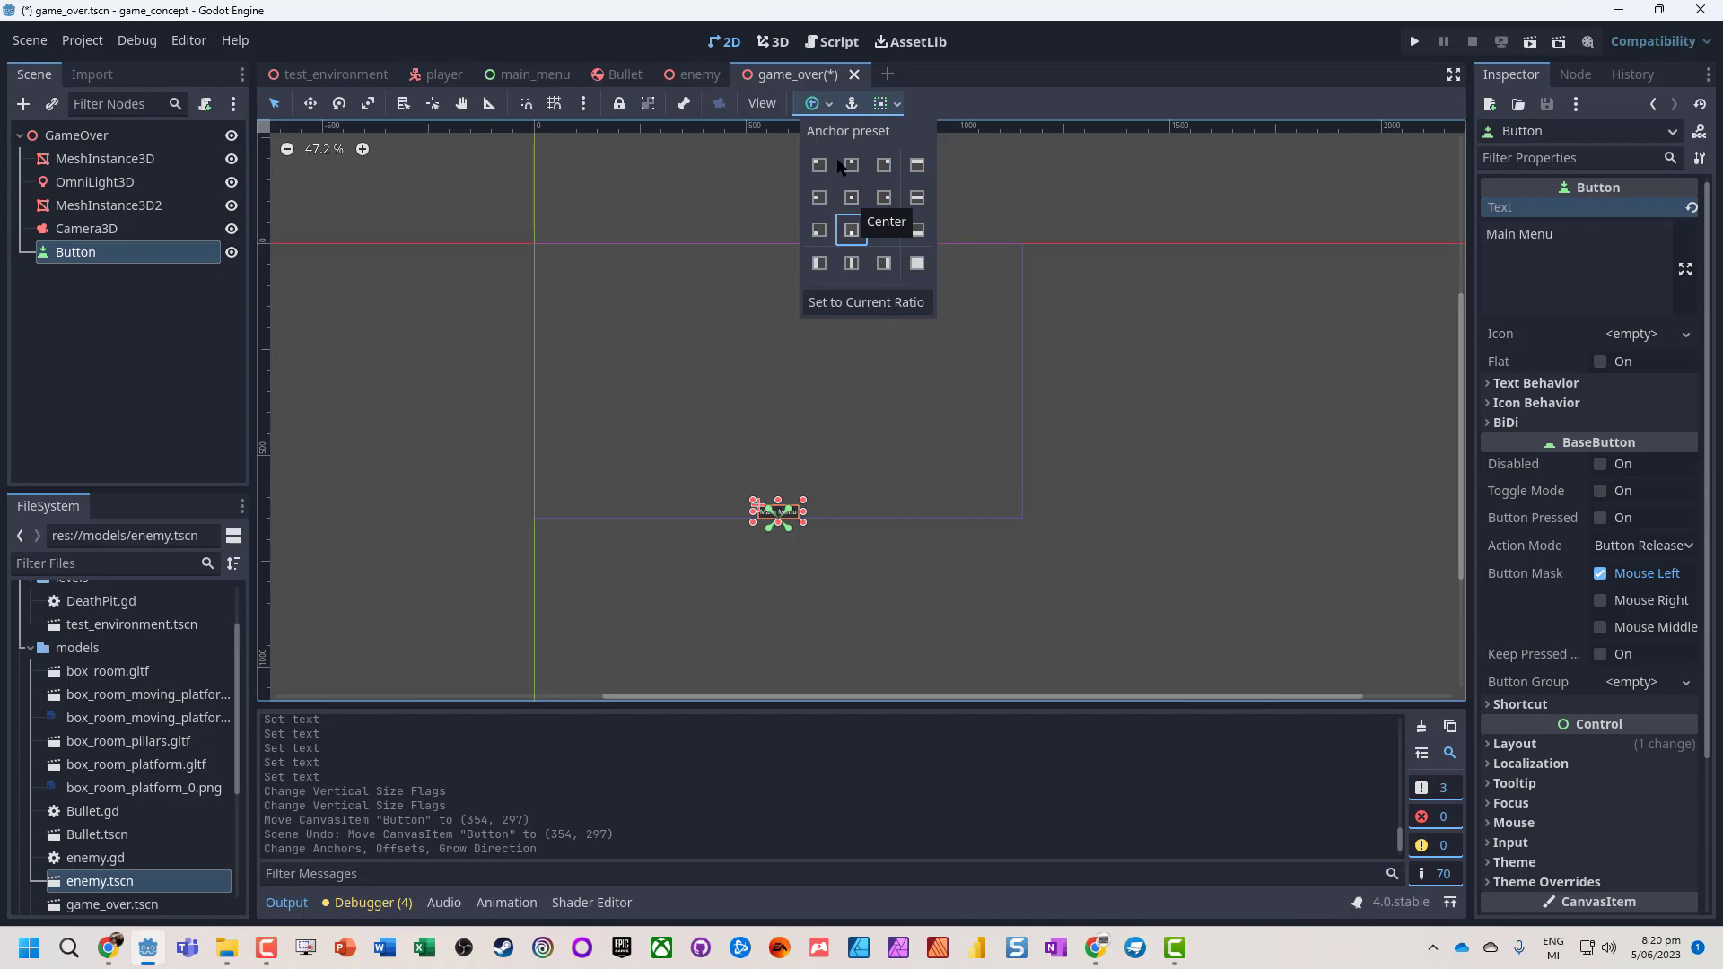
pyautogui.click(851, 117)
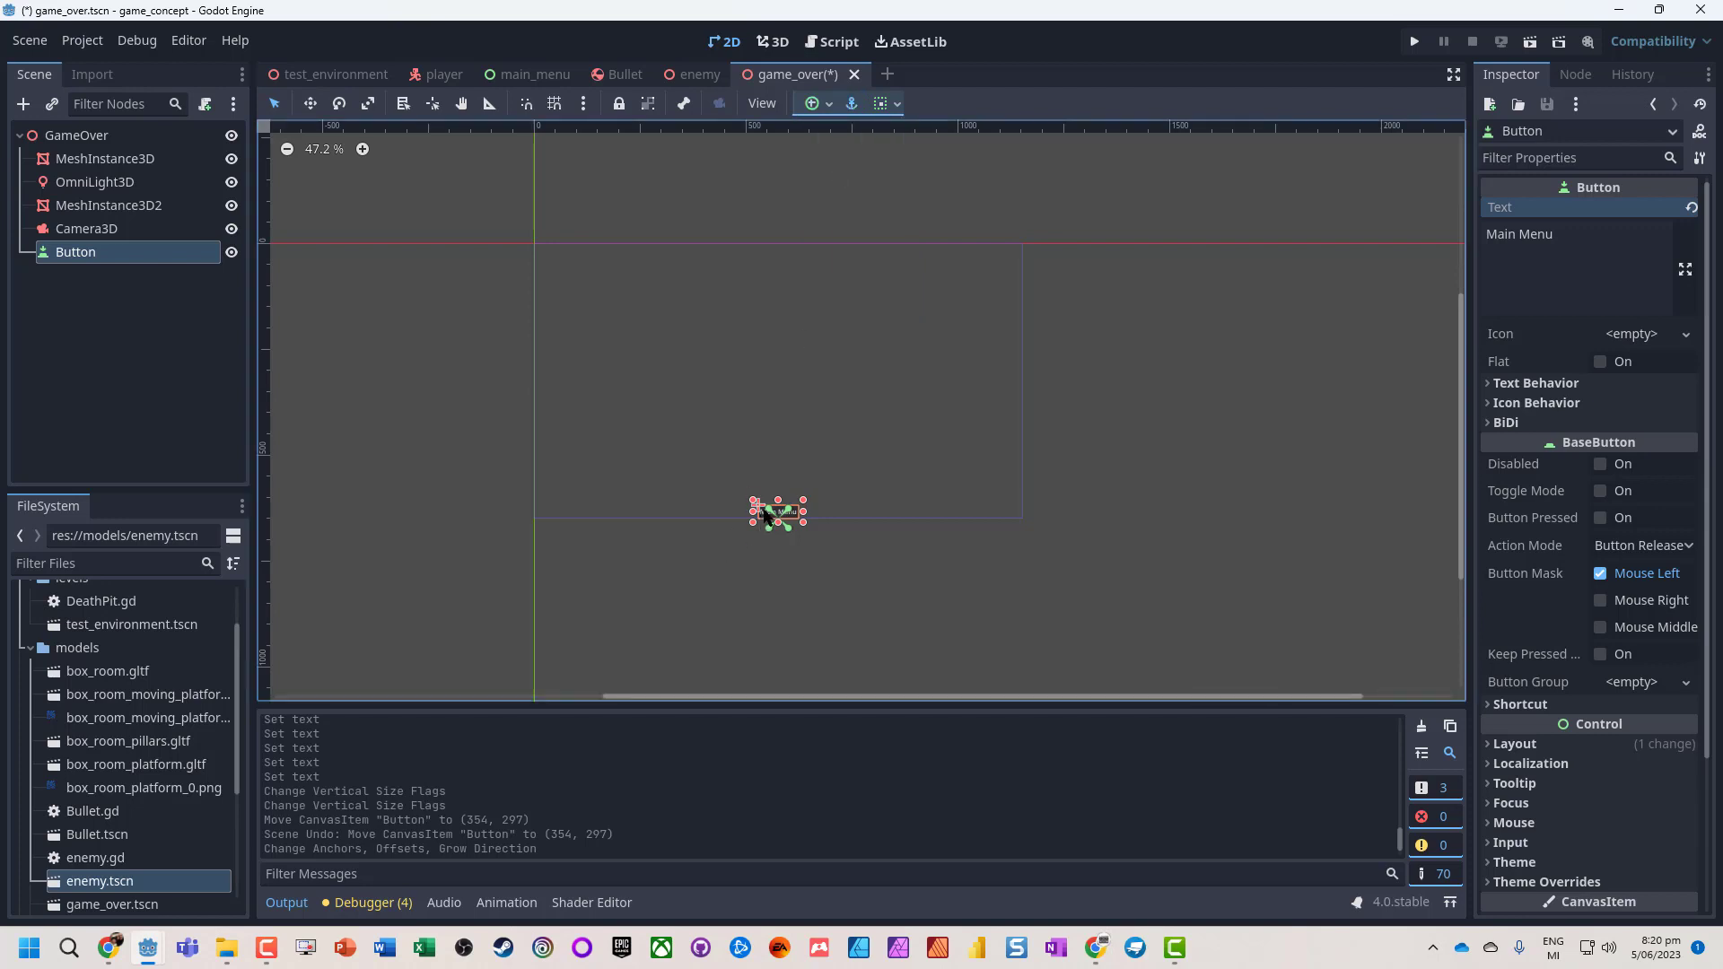
pyautogui.moveTo(767, 496); pyautogui.dragTo(769, 458)
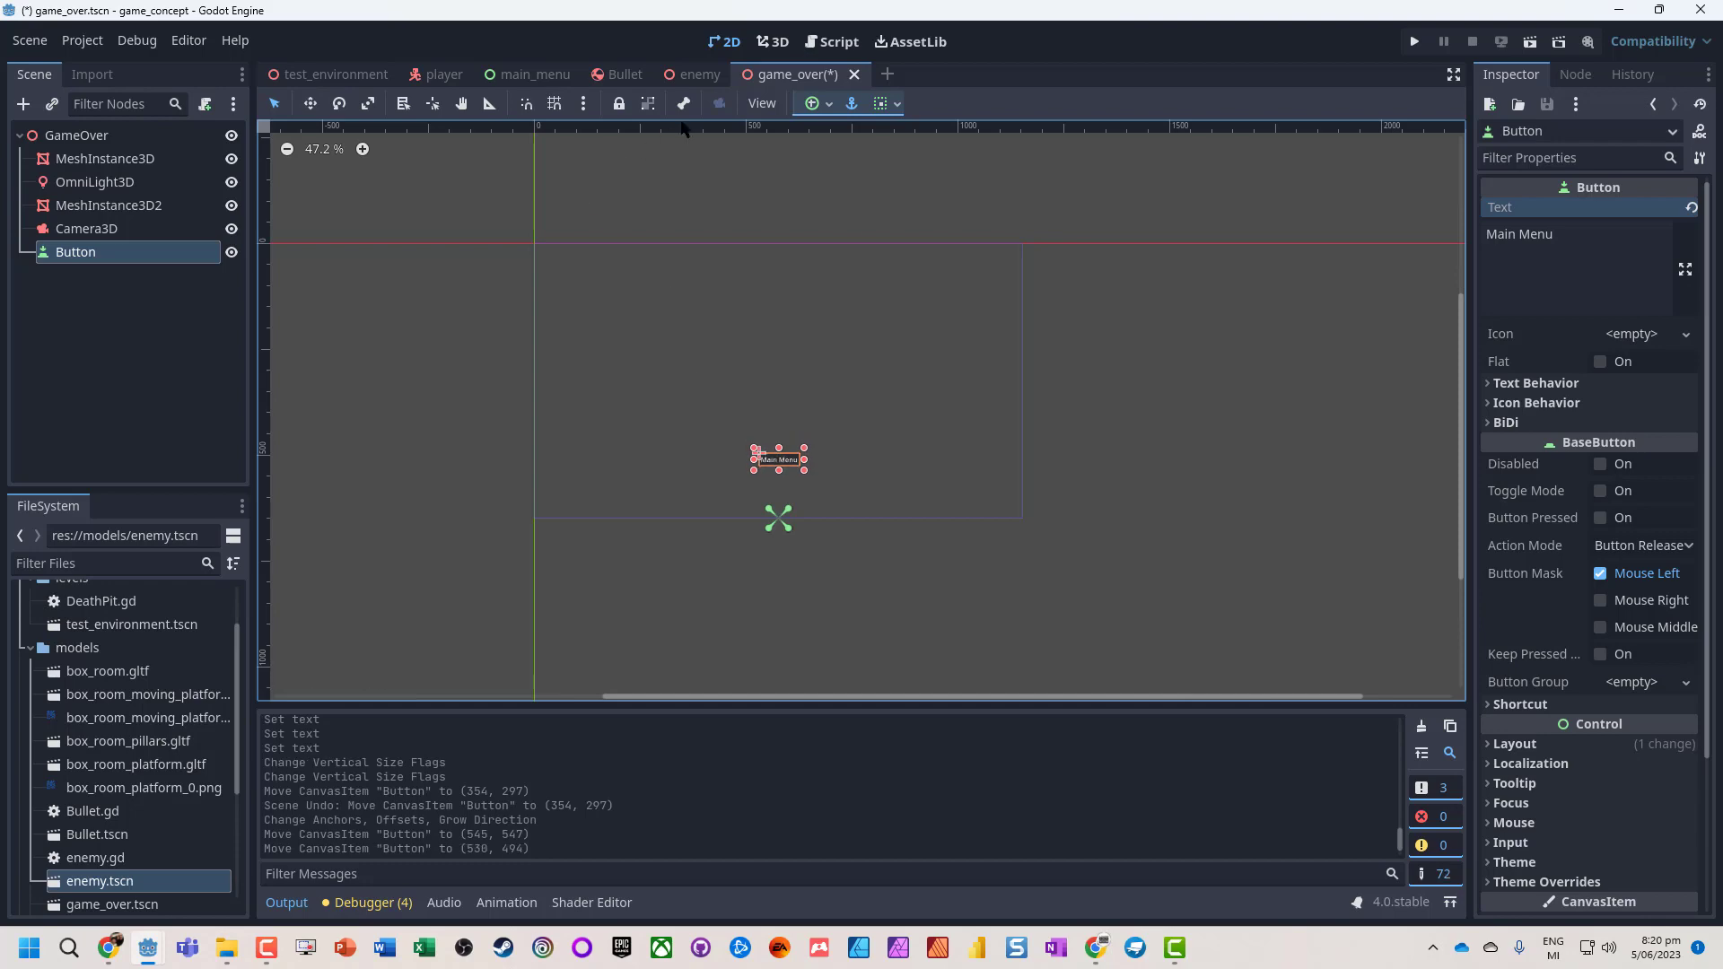
pyautogui.click(773, 42)
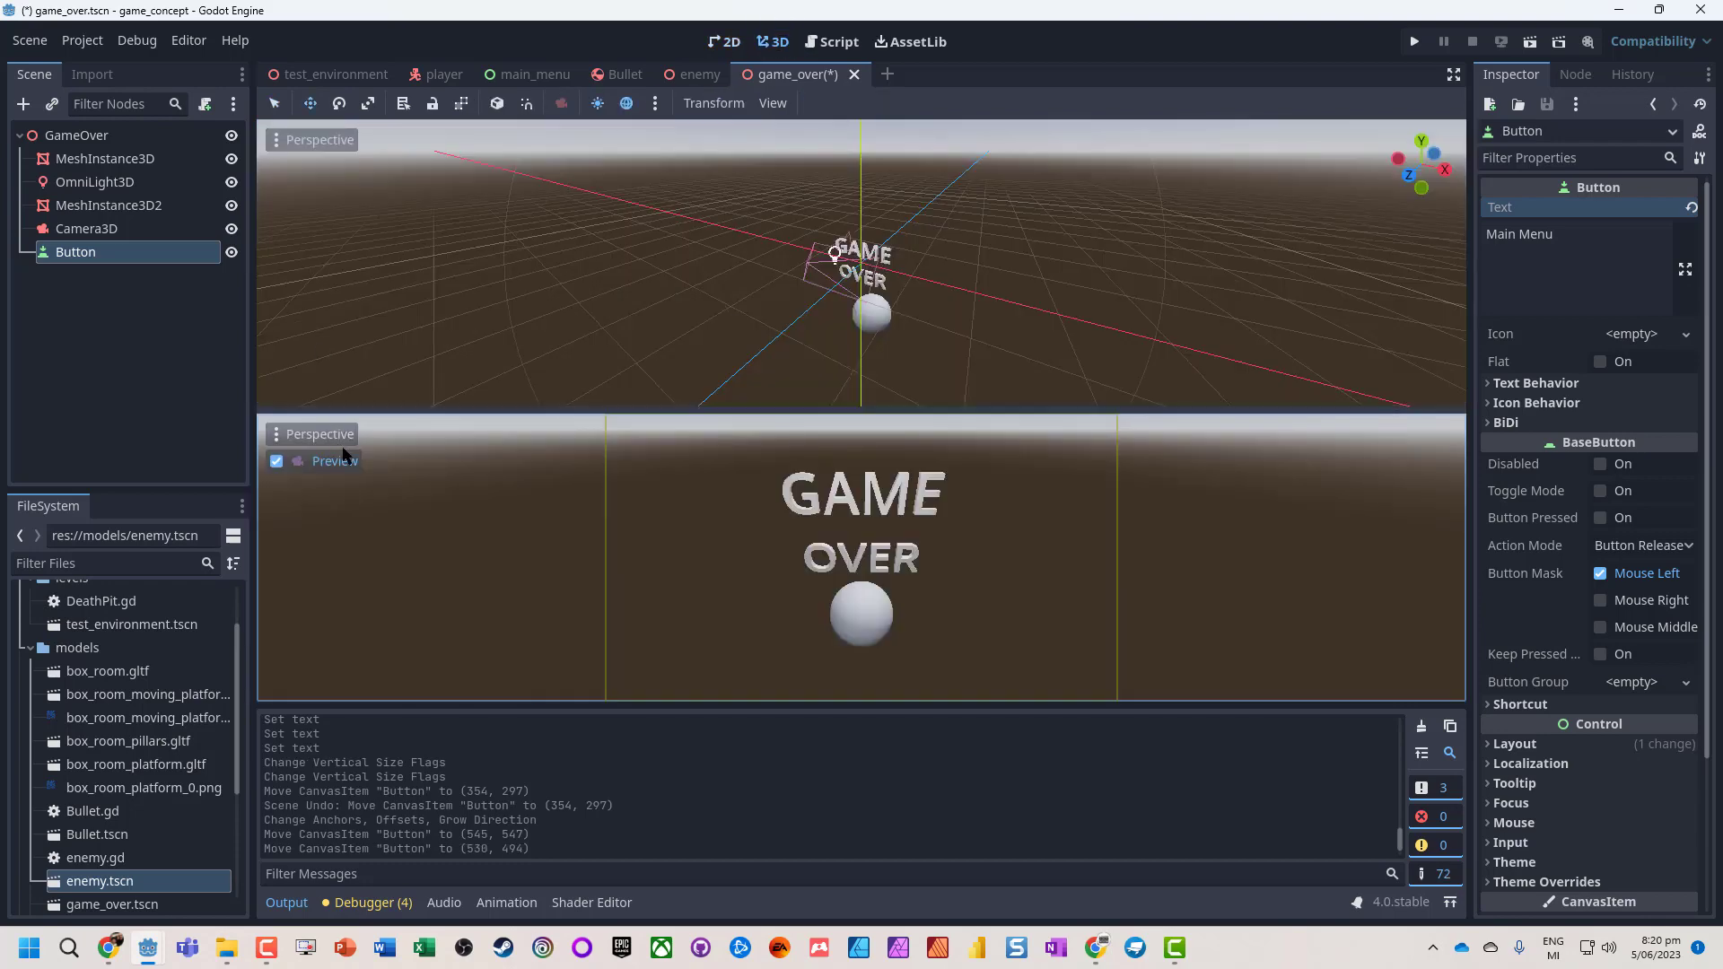
pyautogui.click(724, 42)
pyautogui.click(773, 42)
# Step: Run the game_over scene with F6, click Main Menu in-game, then close the game window
pyautogui.press('F6')
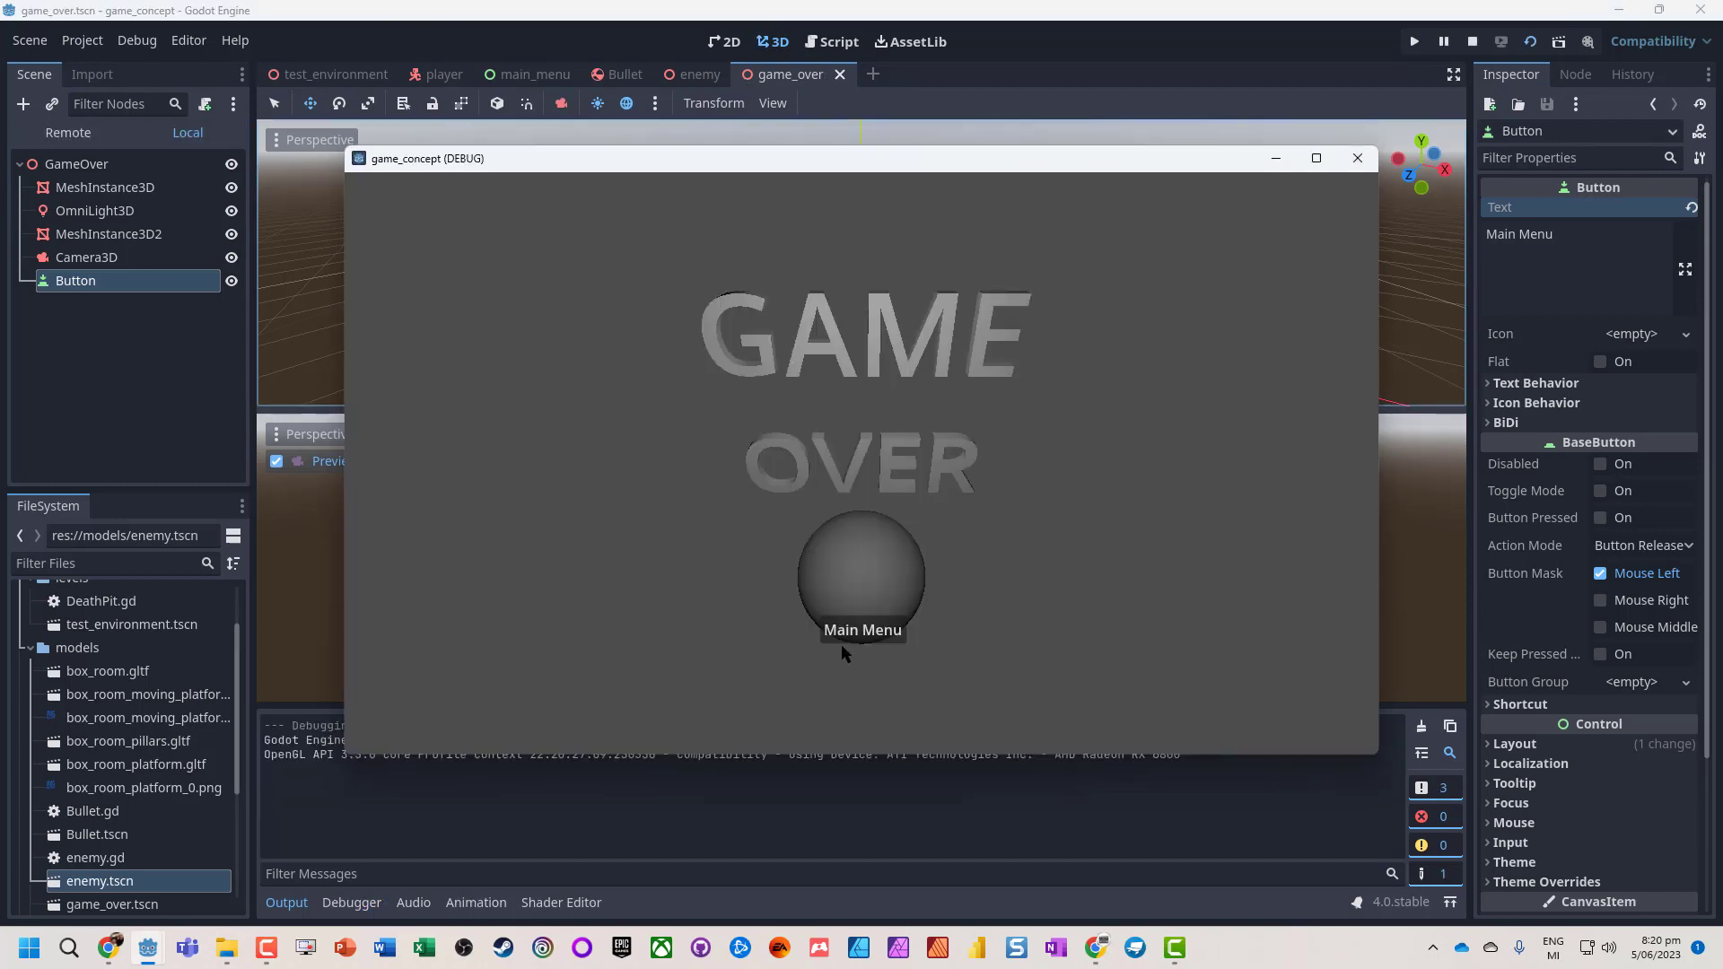
pyautogui.click(852, 633)
pyautogui.click(1355, 159)
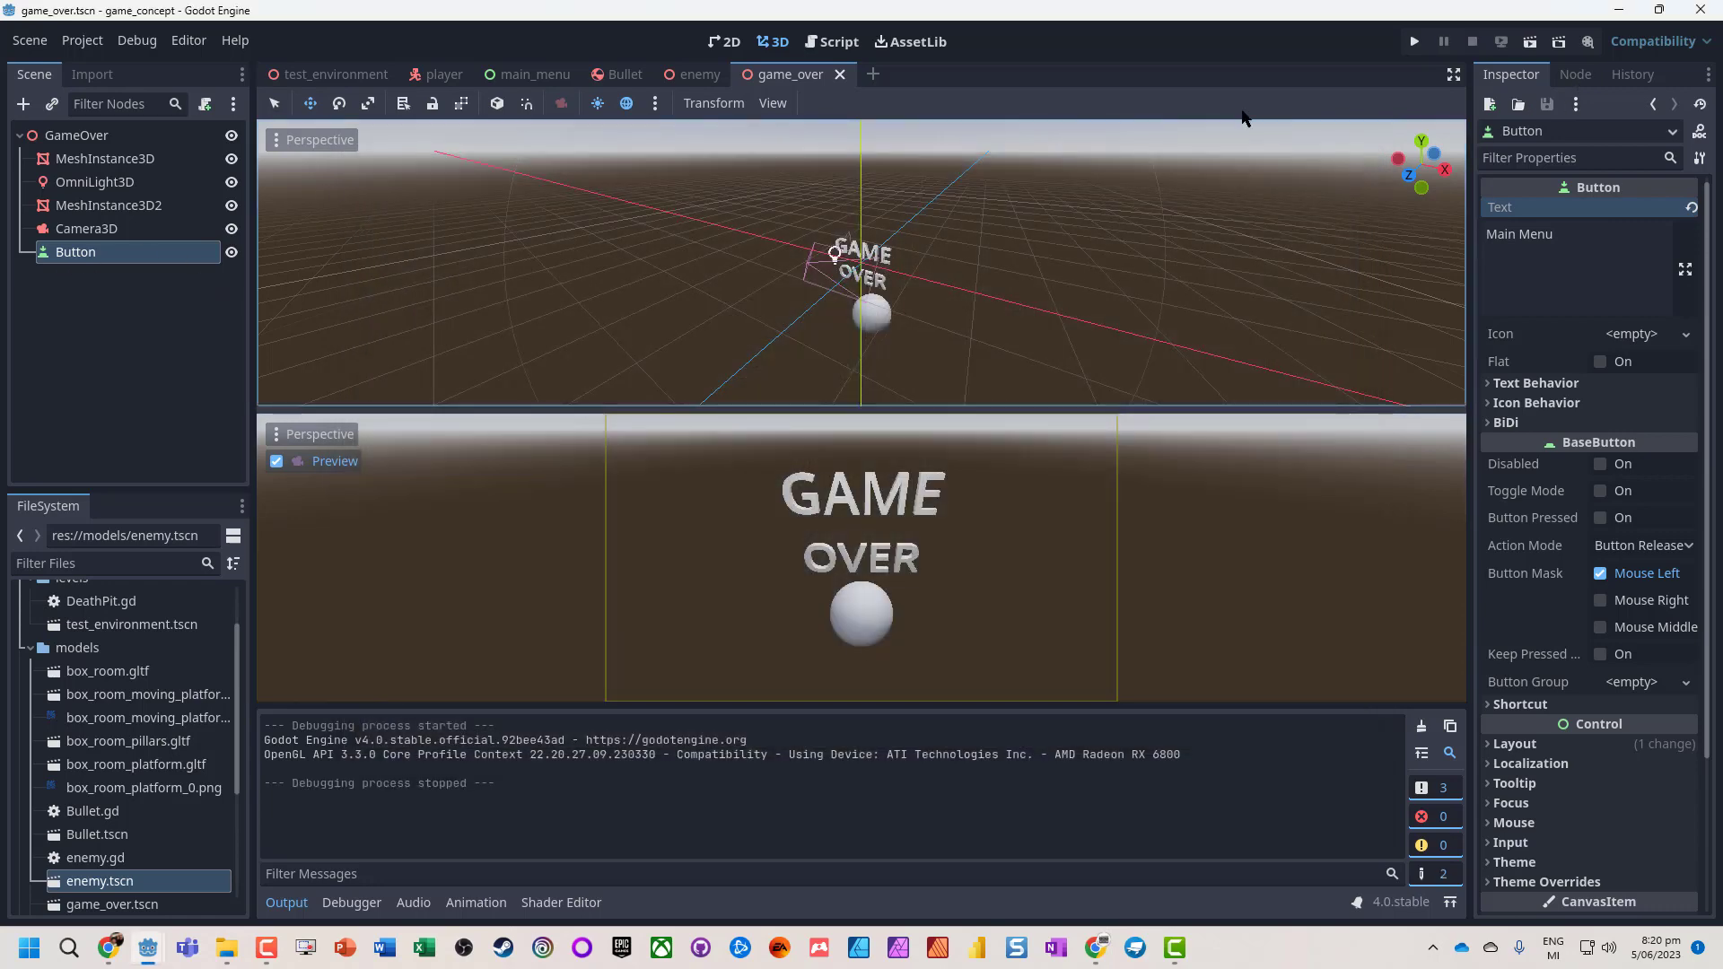
# Step: Attach a new game_over.gd script to the GameOver node
pyautogui.rightClick(100, 135)
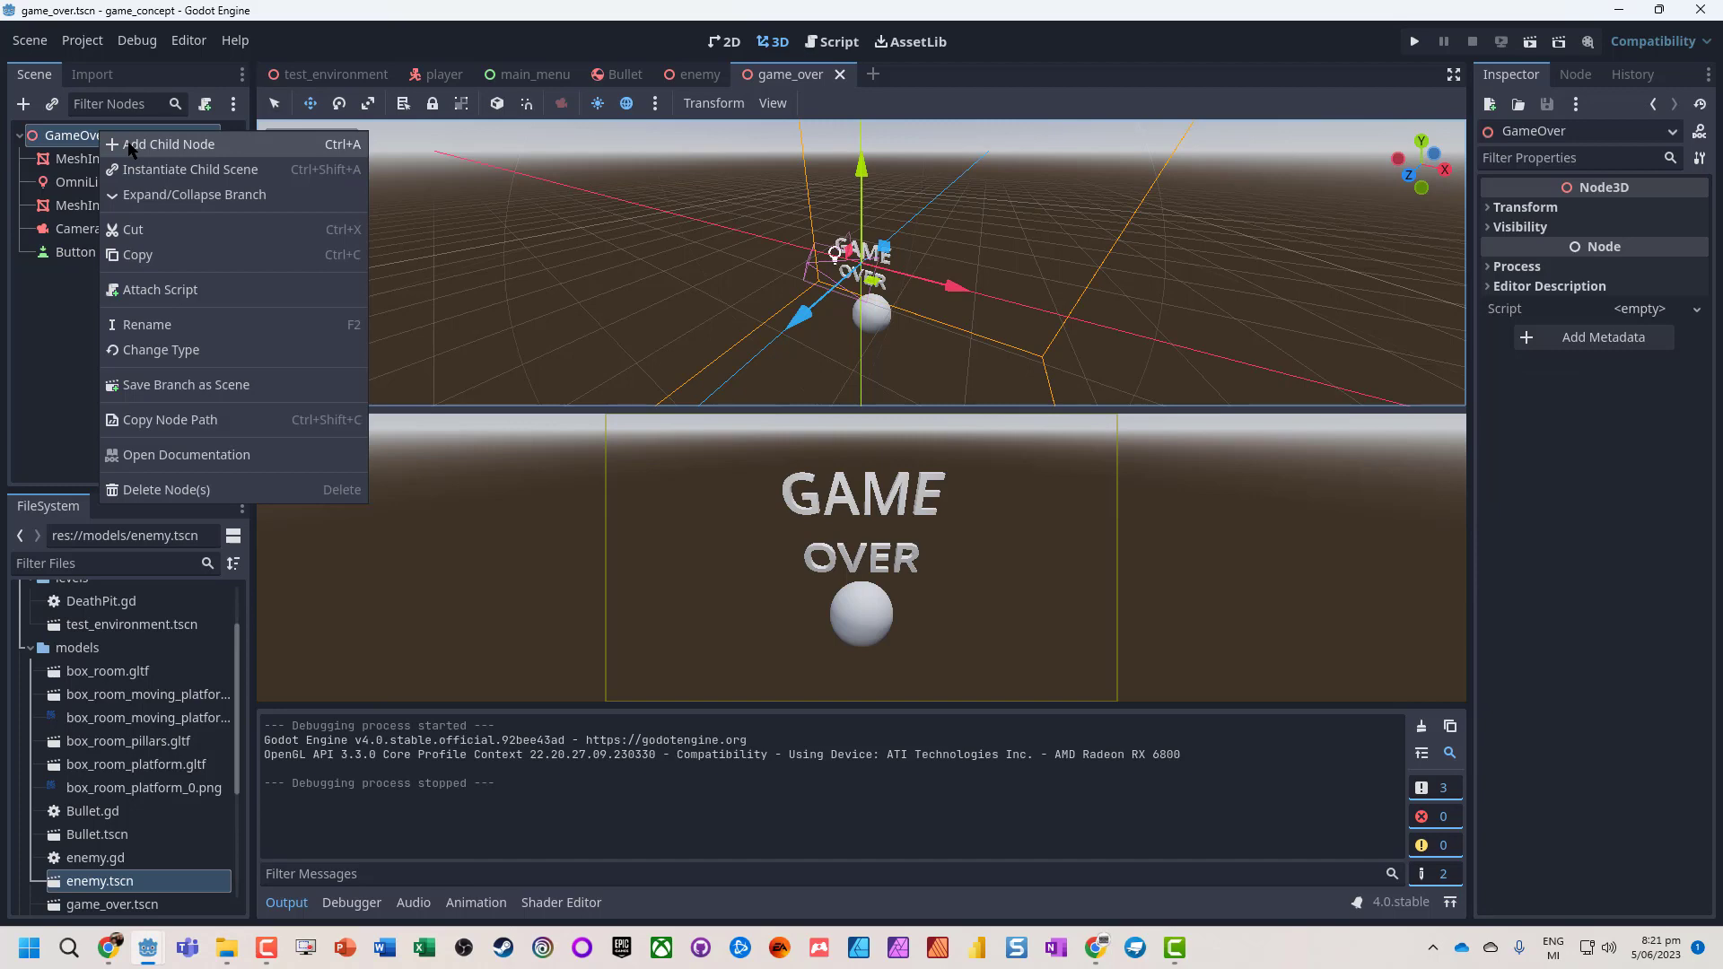
pyautogui.click(154, 289)
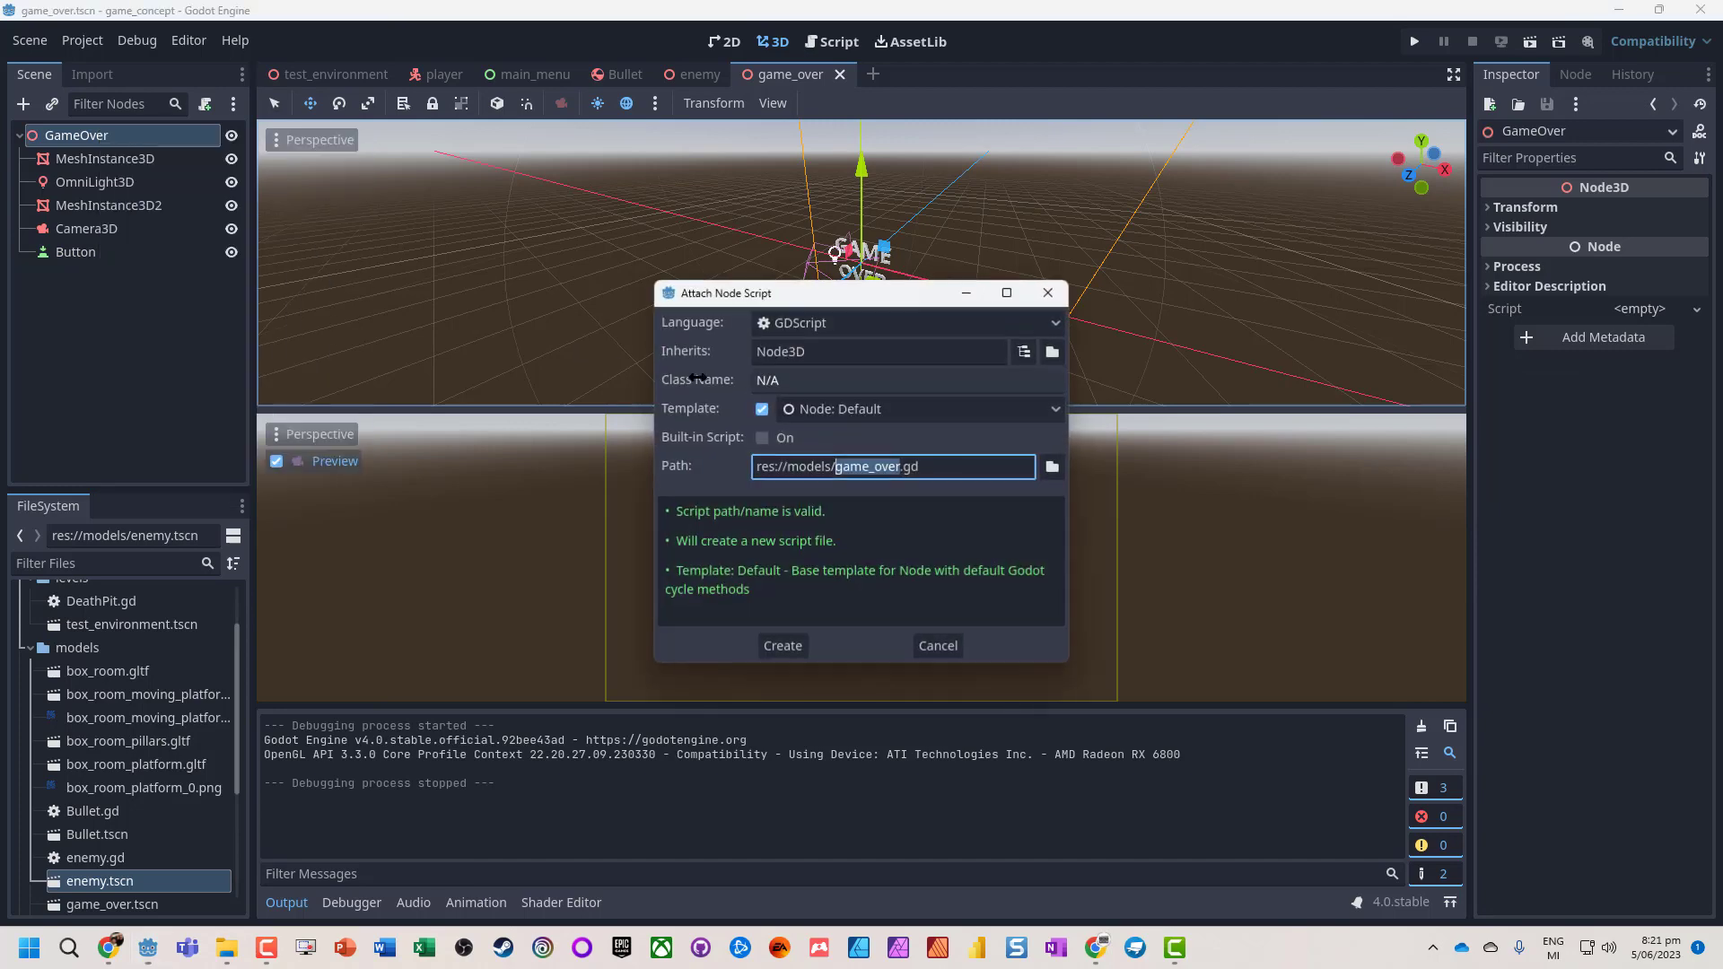
pyautogui.click(777, 649)
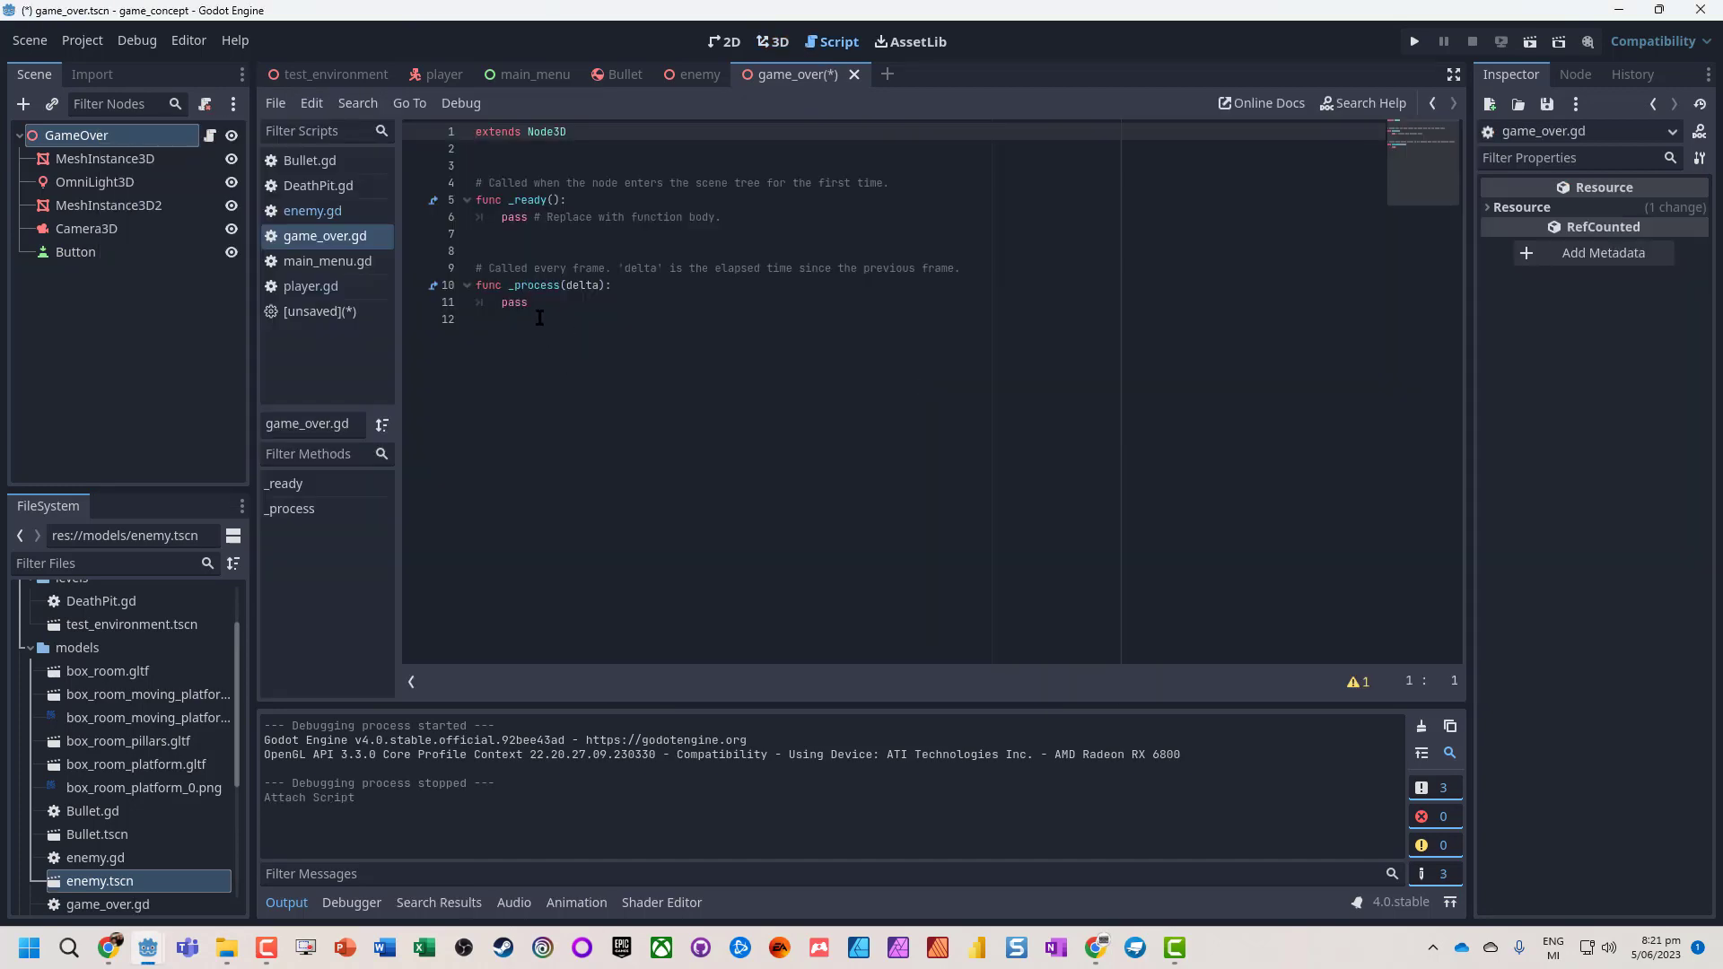
pyautogui.click(569, 353)
# Step: Connect the Button's pressed() signal to _on_button_pressed in game_over.gd
pyautogui.click(46, 255)
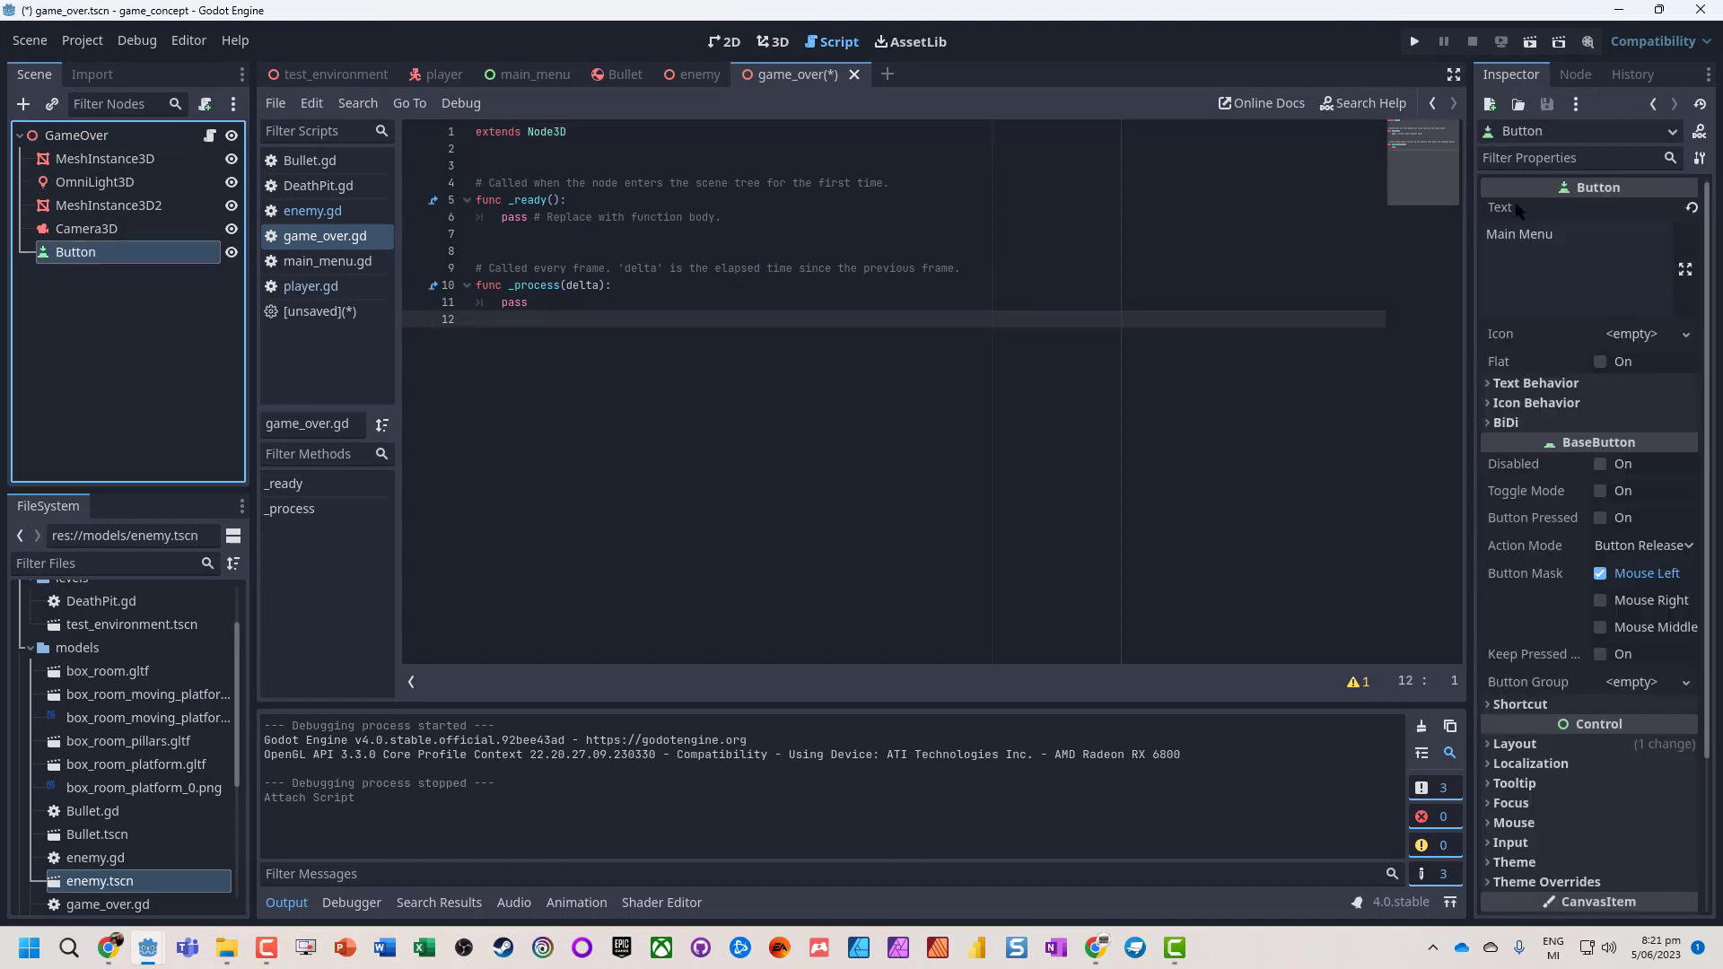
pyautogui.click(1576, 75)
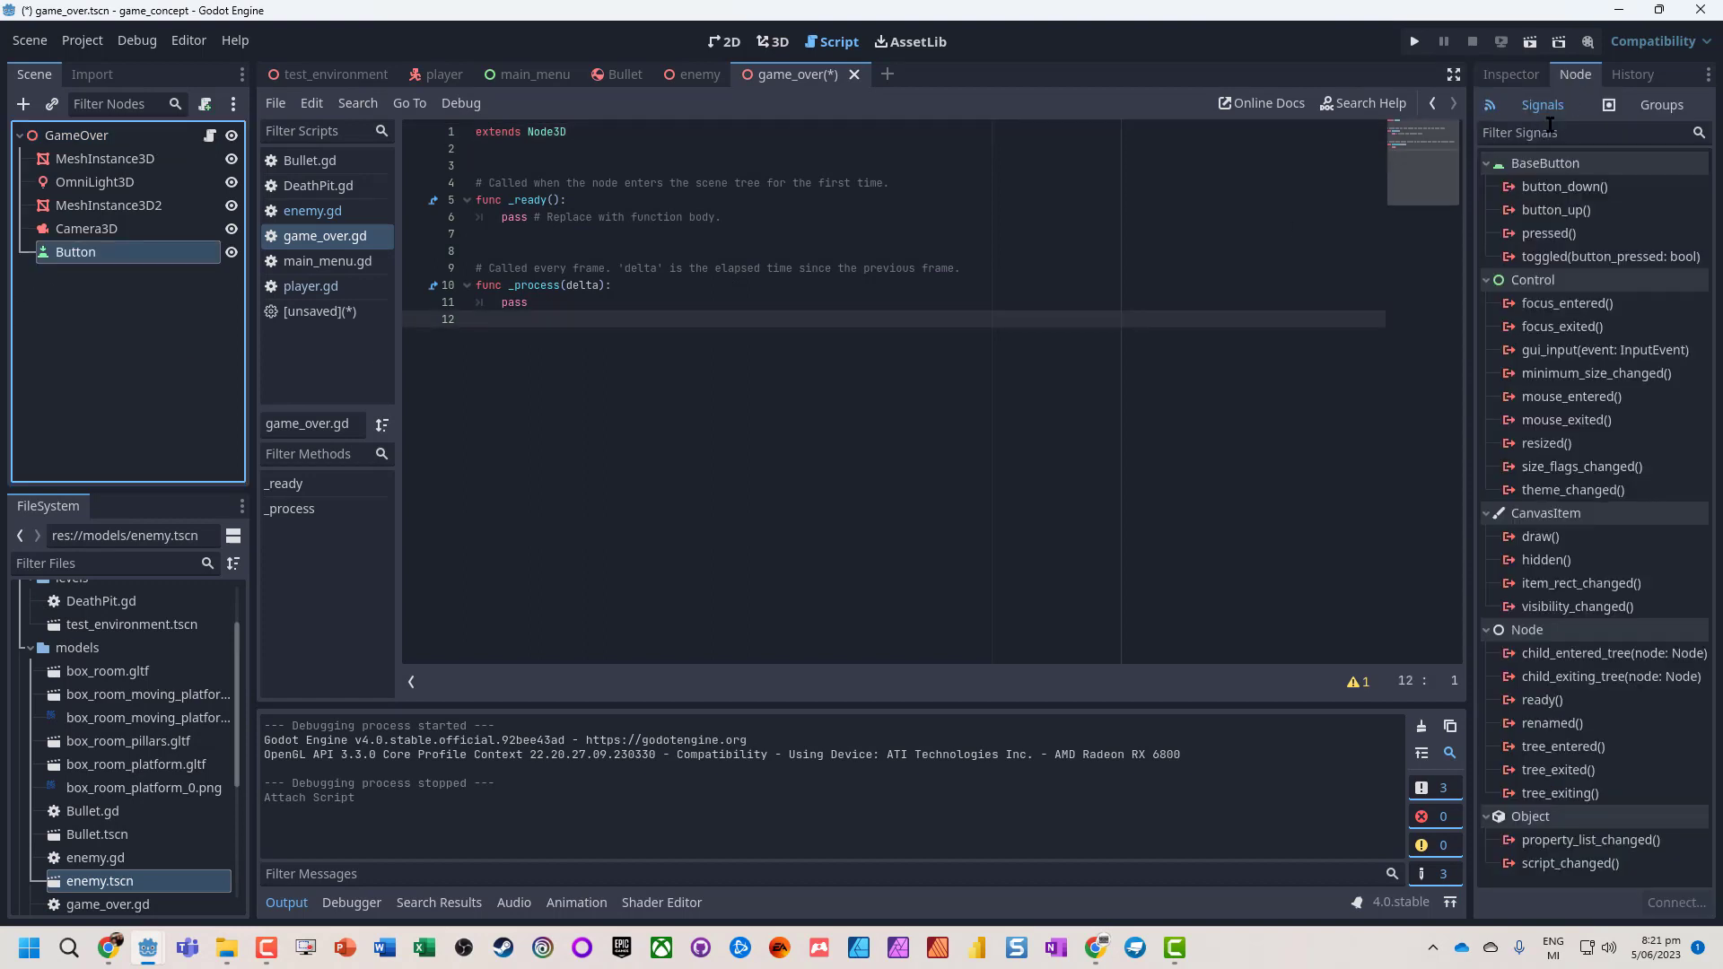
pyautogui.doubleClick(1550, 232)
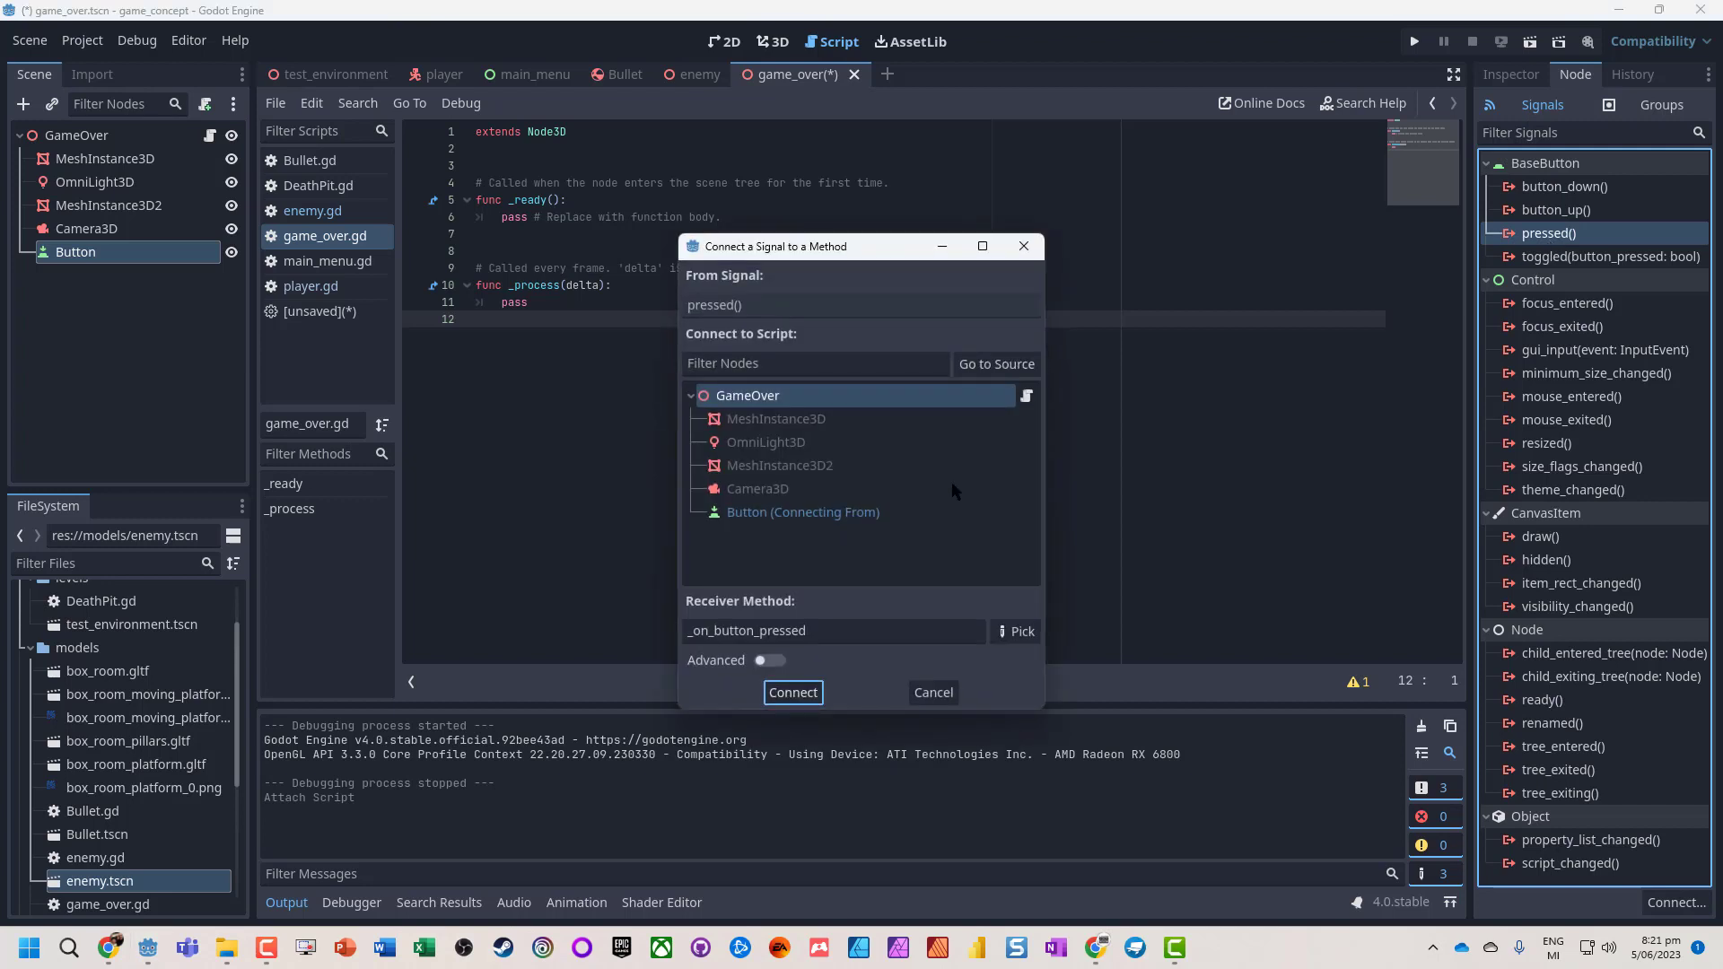
pyautogui.click(794, 692)
# Step: Replace pass with get_tree().change_scene_to_file("res://ui/main_menu.tscn"), then save and run with F6
pyautogui.hotkey('shift', 'End')
pyautogui.press('BackSpace')
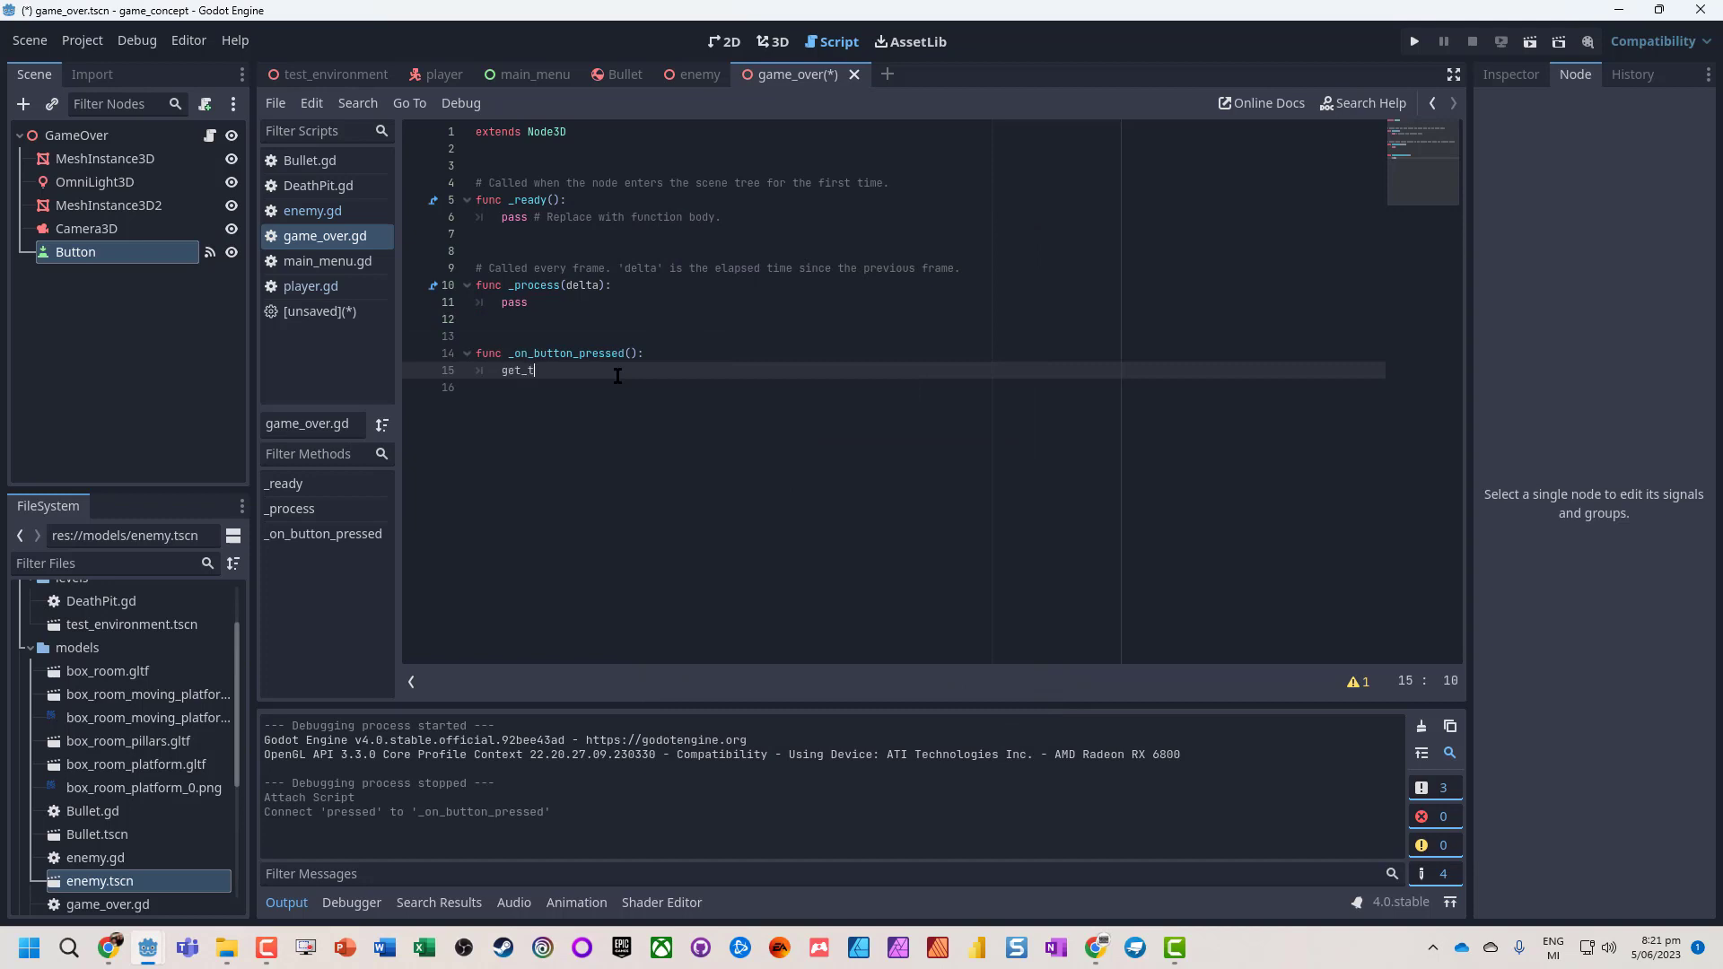
pyautogui.write('get_tree().chan')
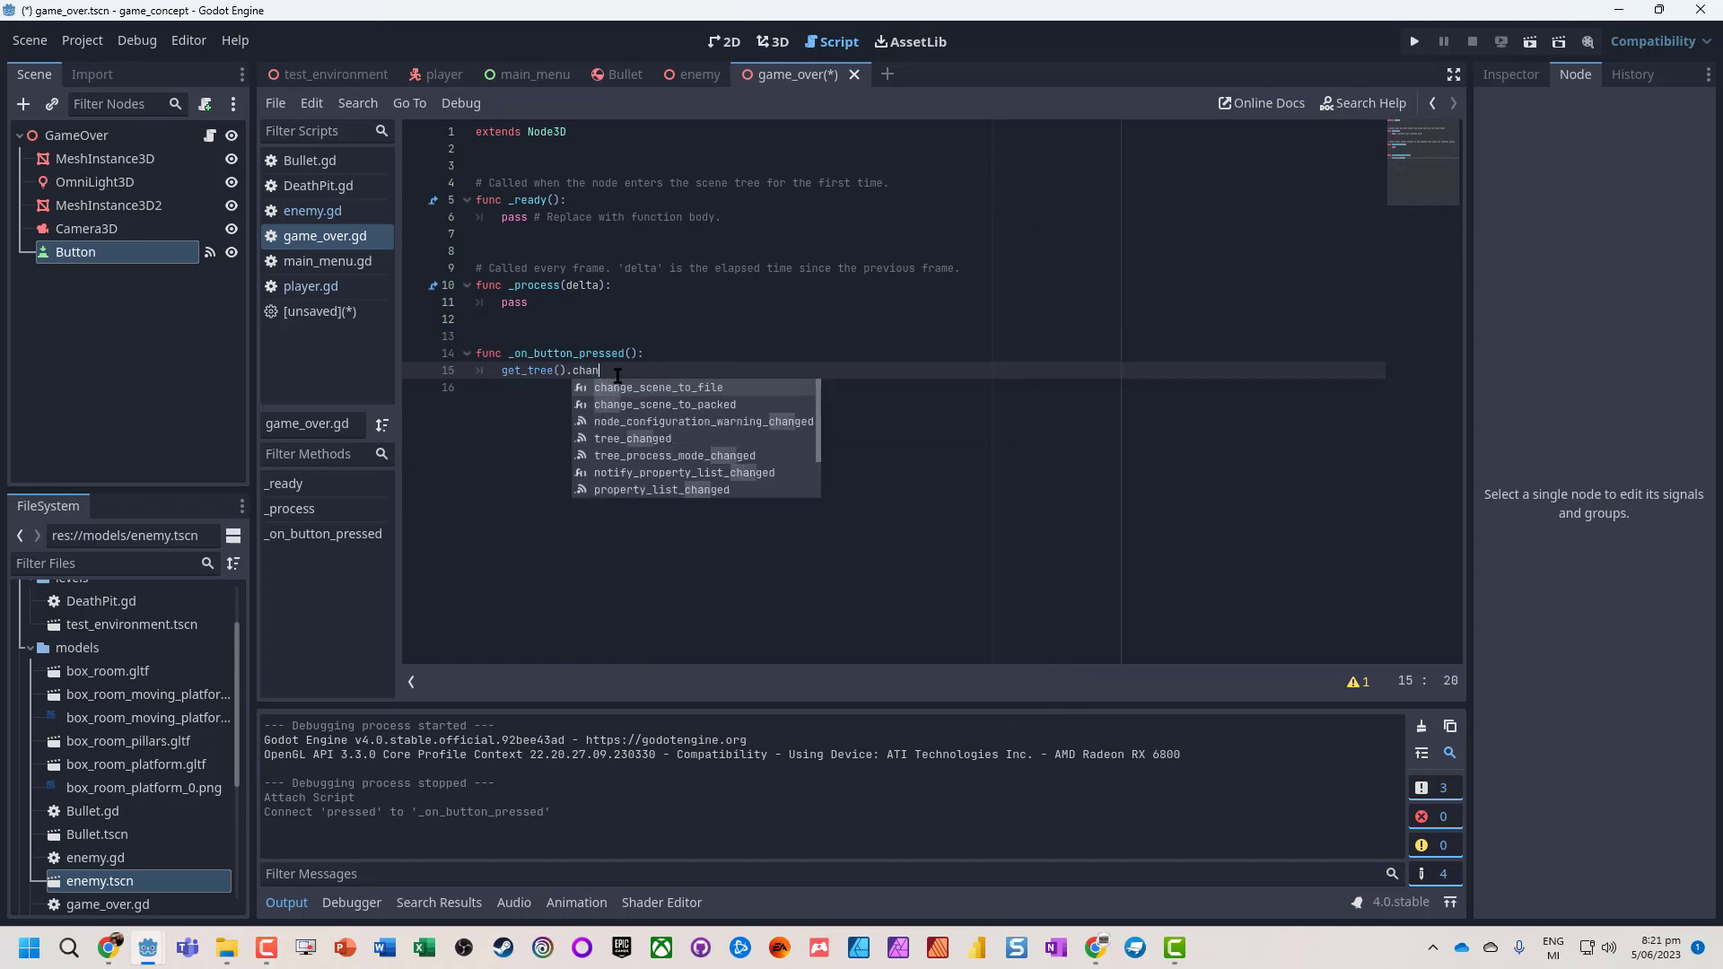
pyautogui.press('Return')
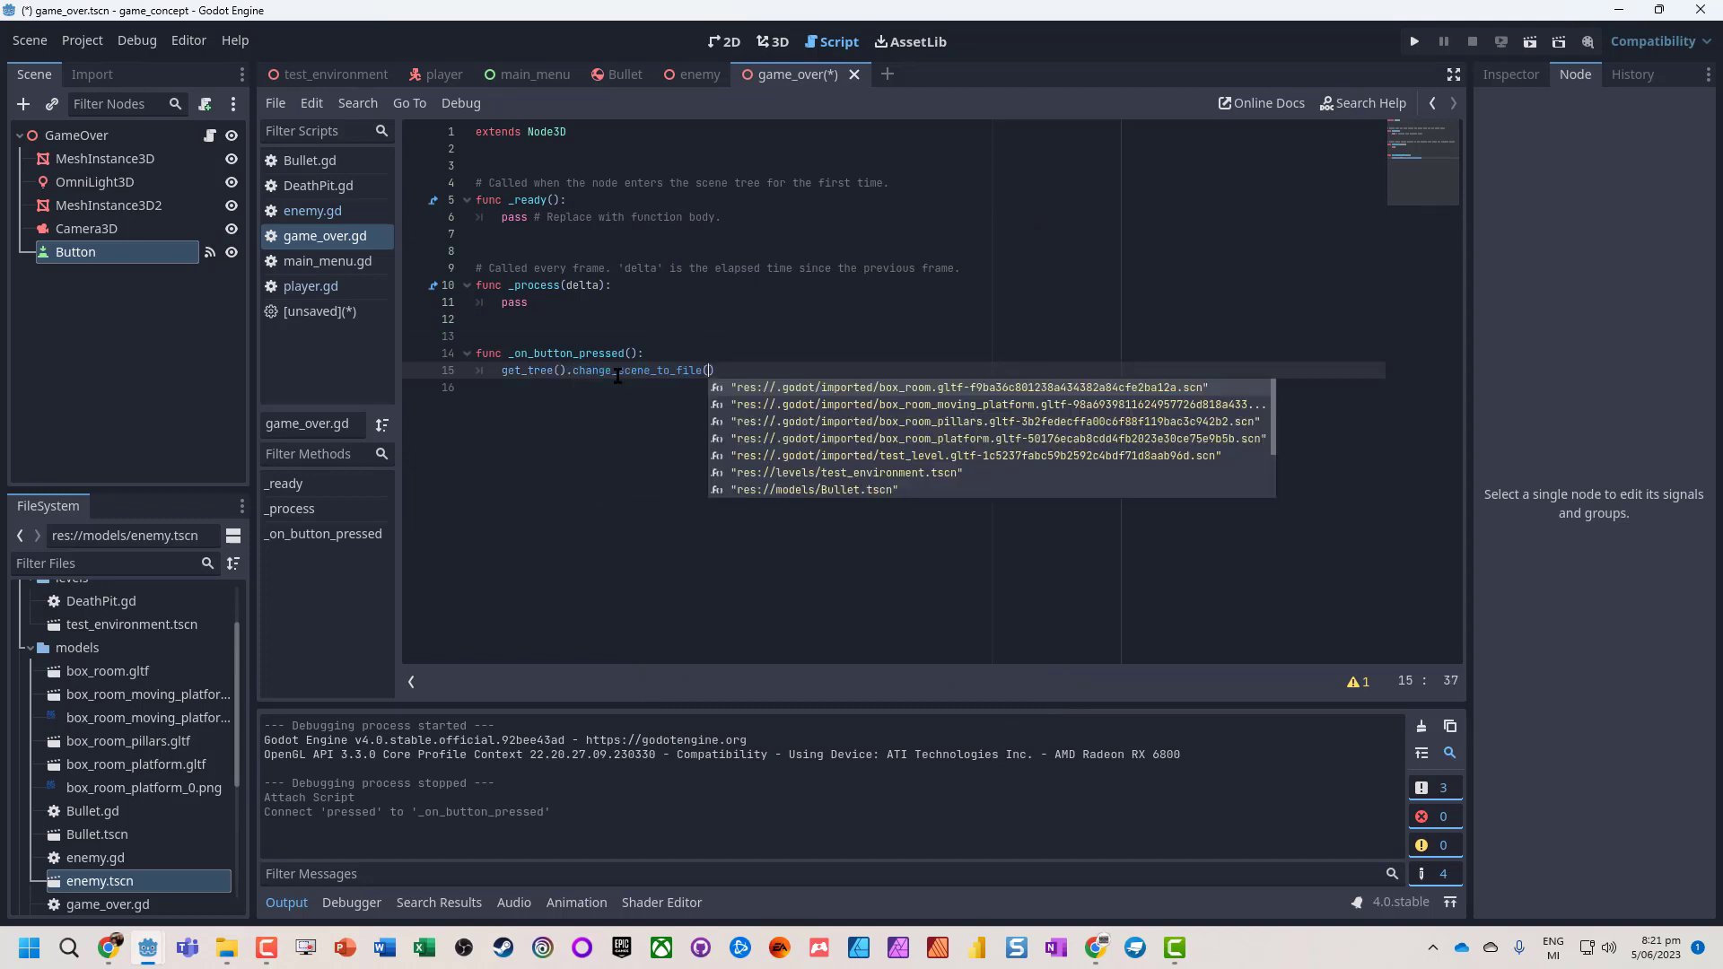
pyautogui.press('Up')
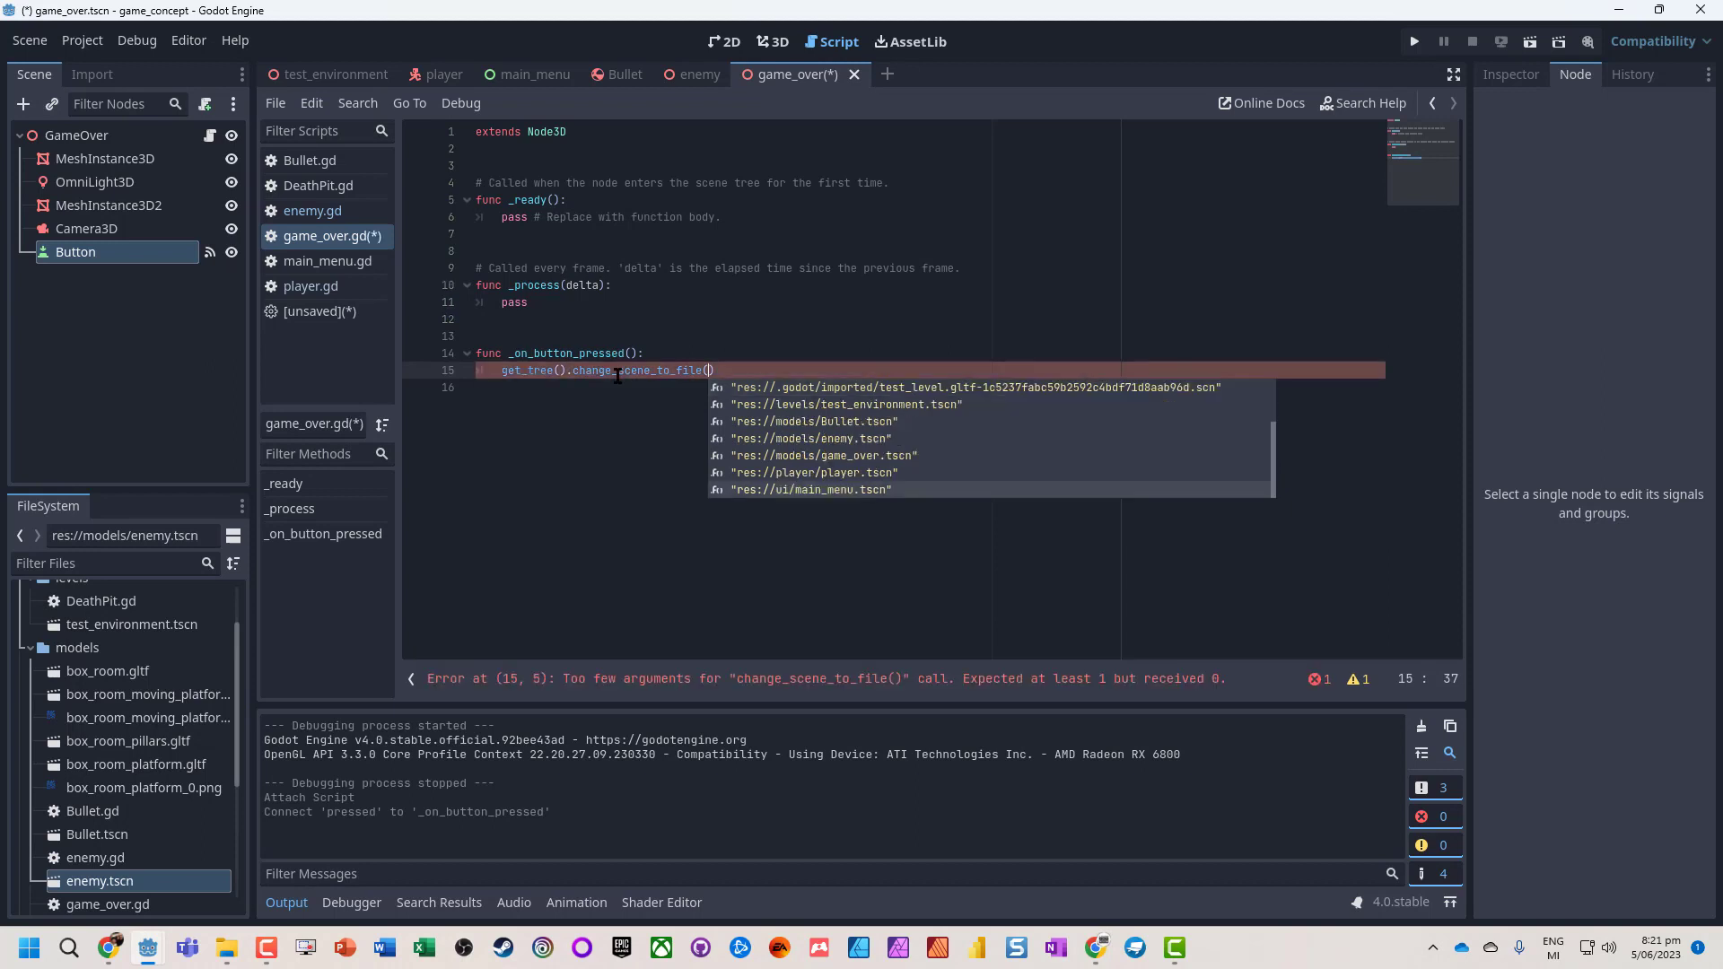
pyautogui.press('Return')
pyautogui.press('F6')
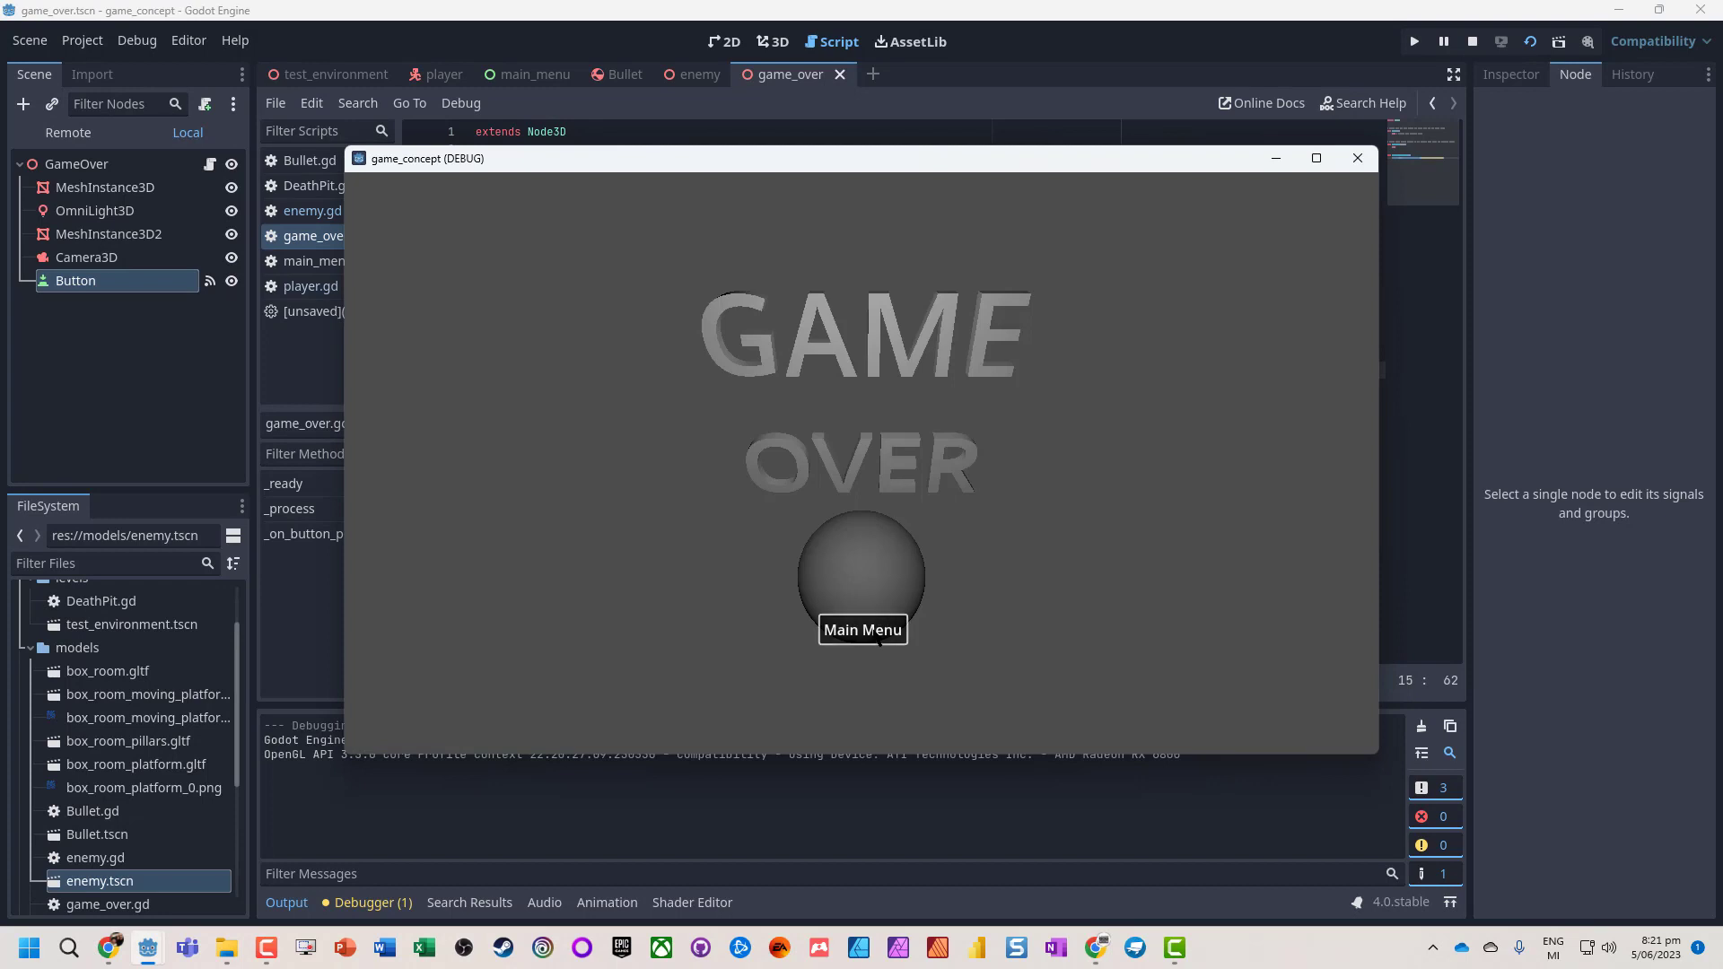
# Step: Test Main Menu reaches the Super Game menu and Play starts the level, then stop with F8
pyautogui.click(876, 633)
pyautogui.click(810, 345)
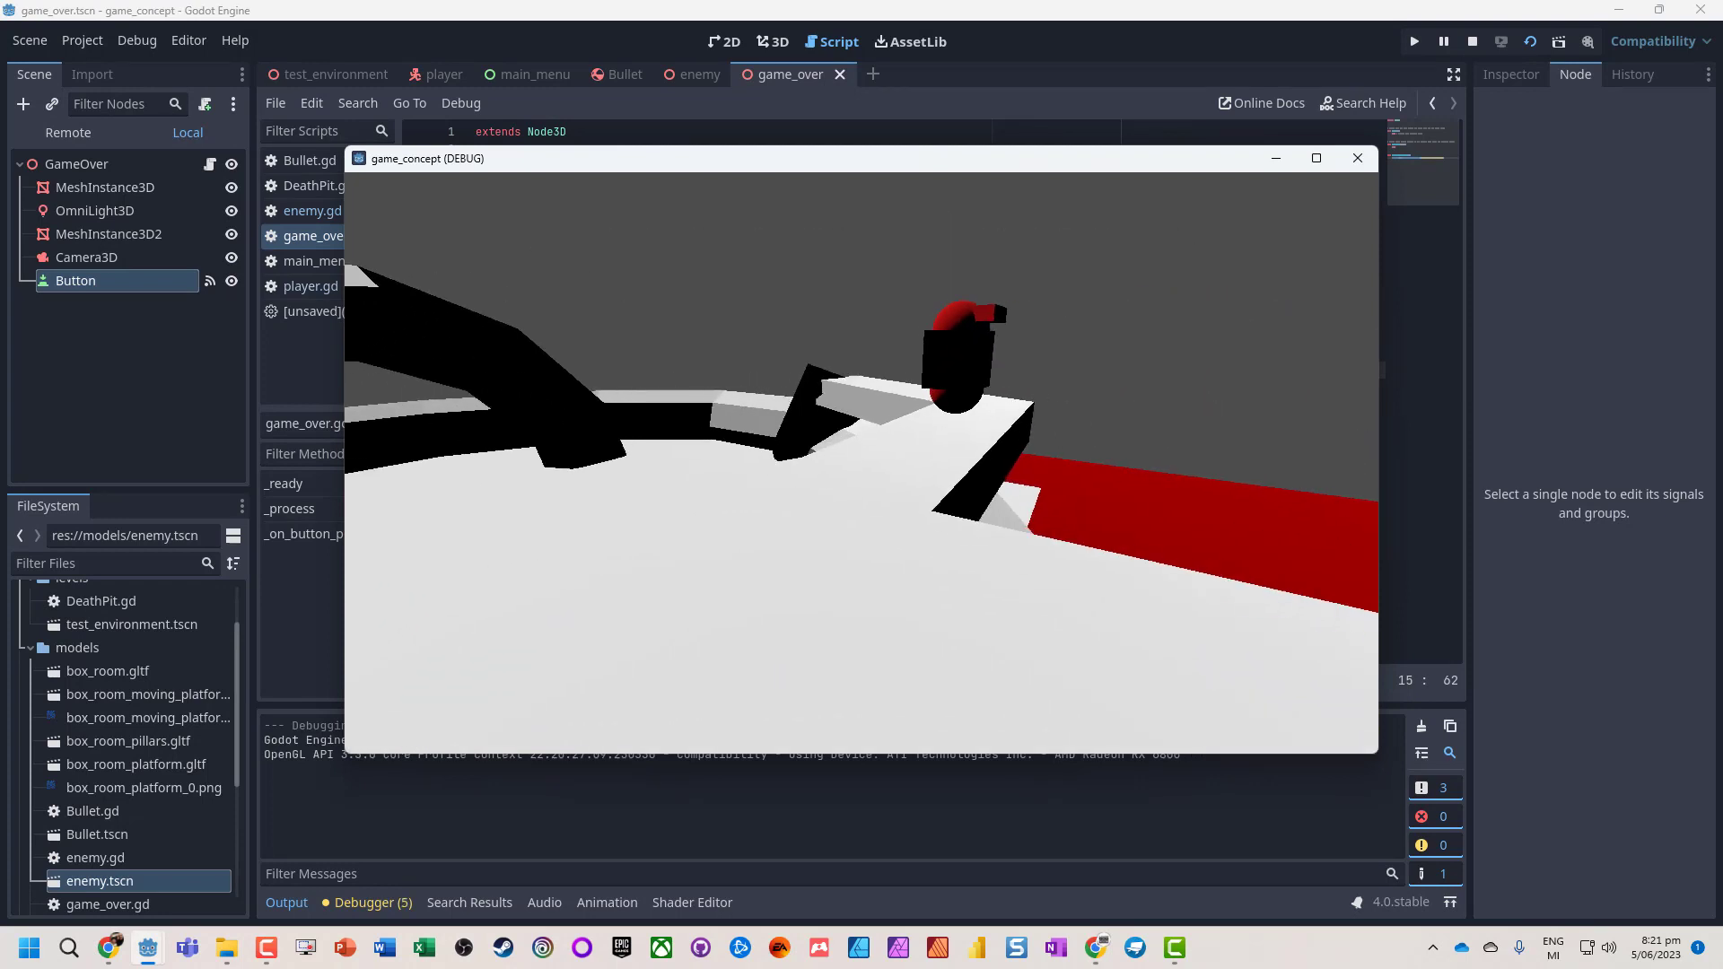
pyautogui.press('w')
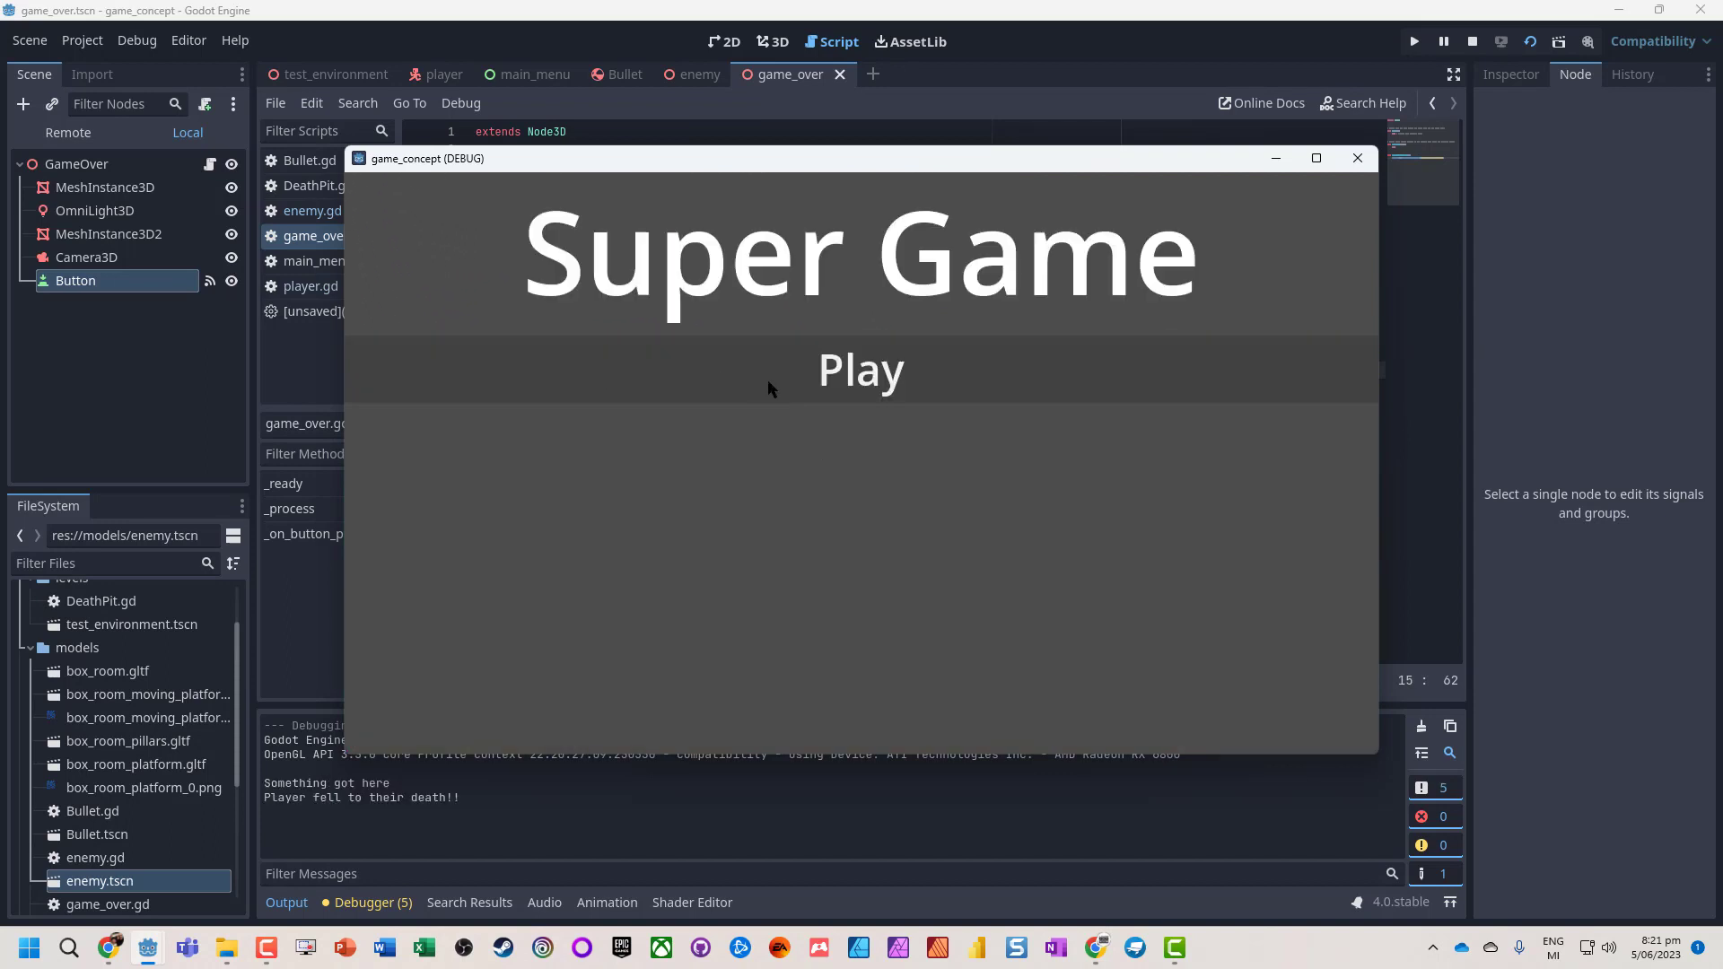
pyautogui.click(784, 388)
pyautogui.press('F8')
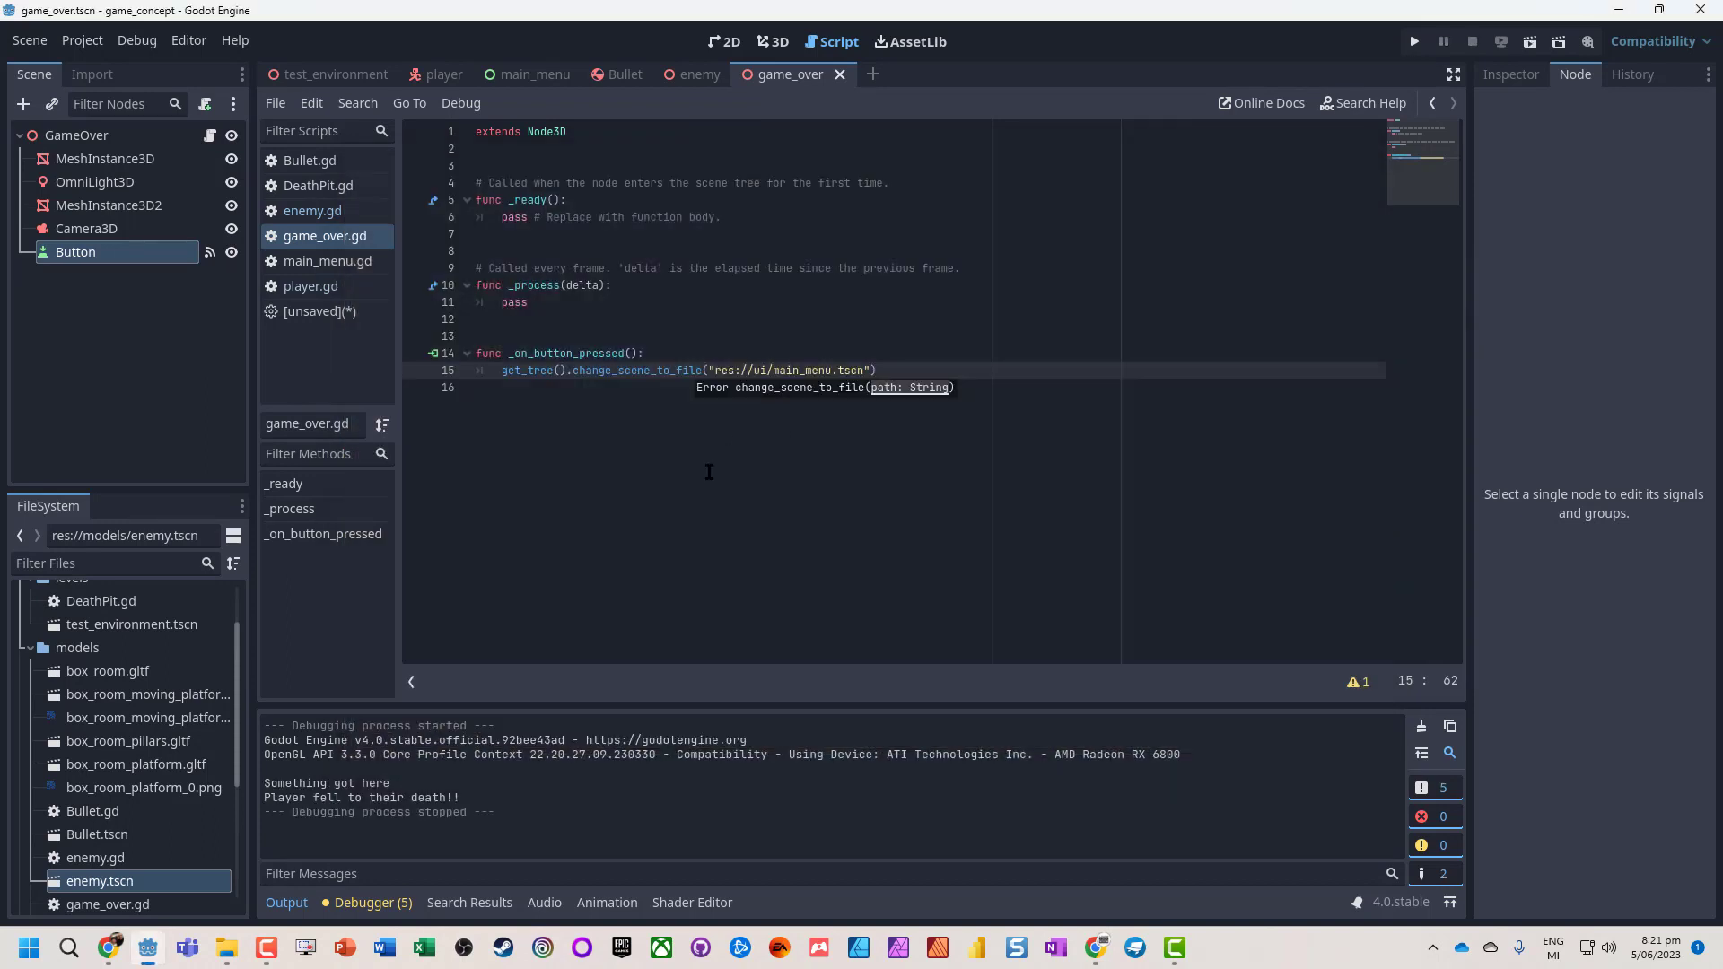
pyautogui.click(612, 370)
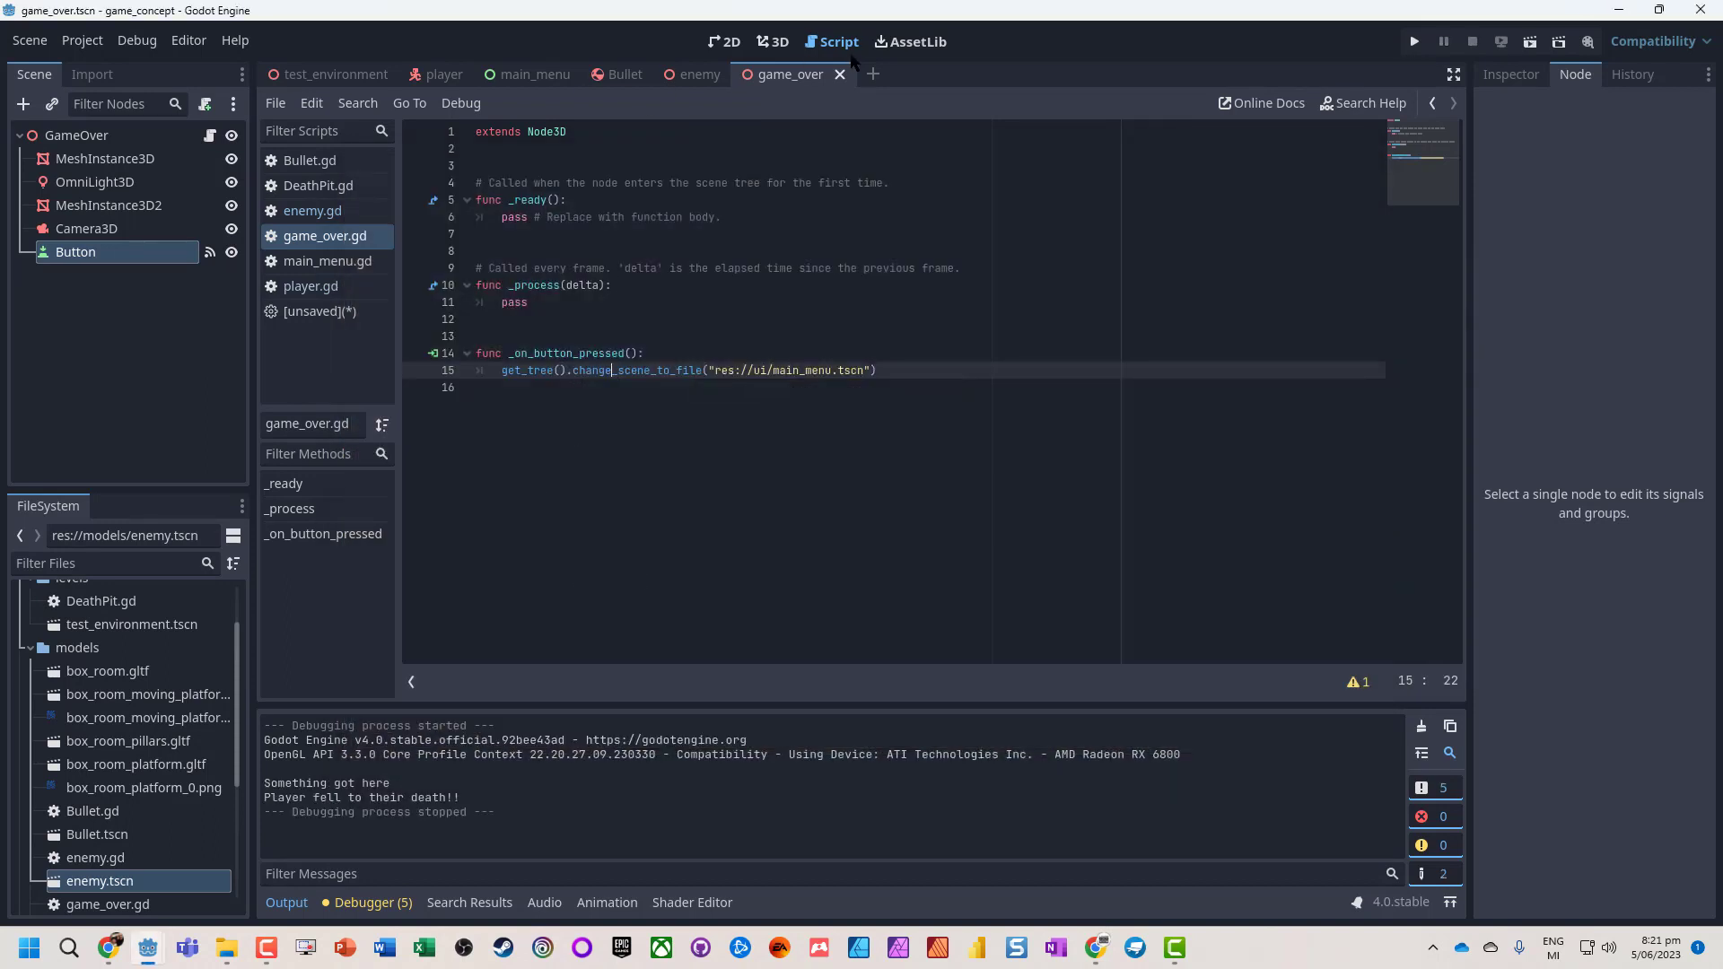